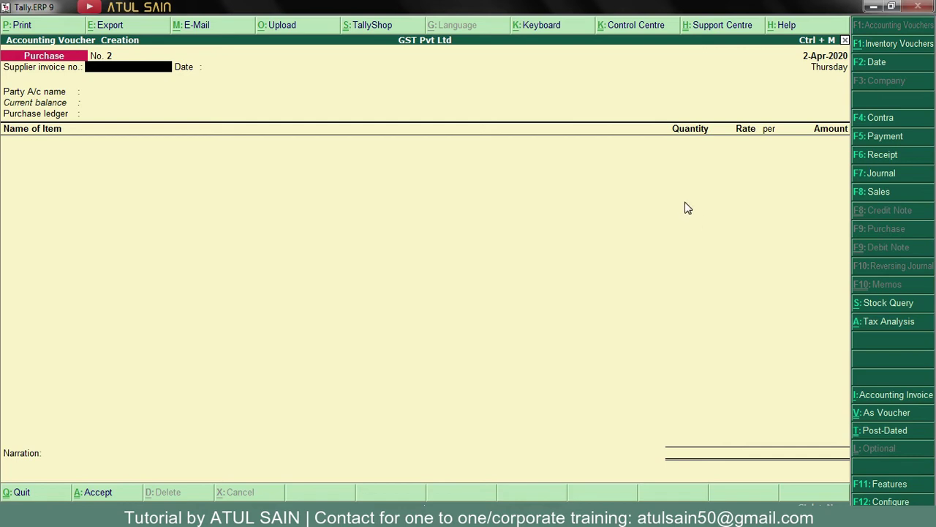
Step: Set the purchase voucher's date to 2-May-2020, as given in the first item of the Word assignment
{"action": "key", "text": "F2"}
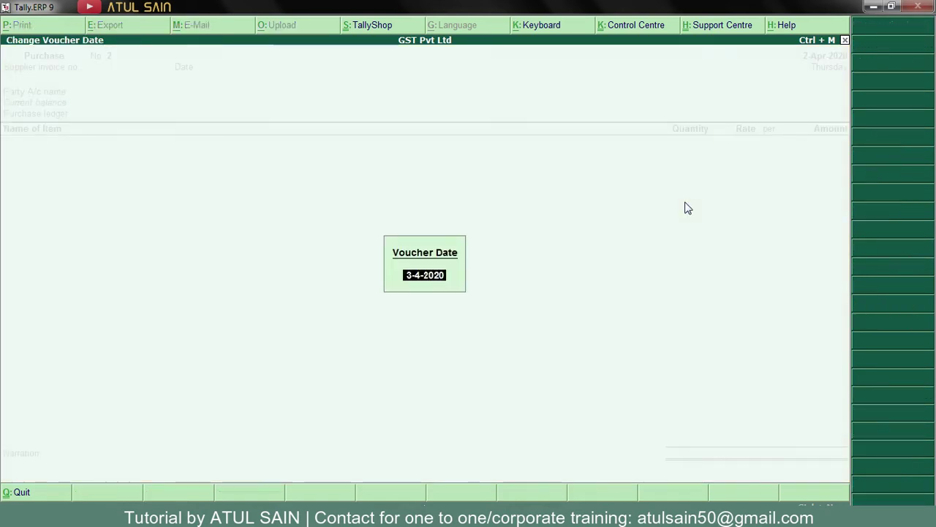
{"action": "key", "text": "alt+Tab"}
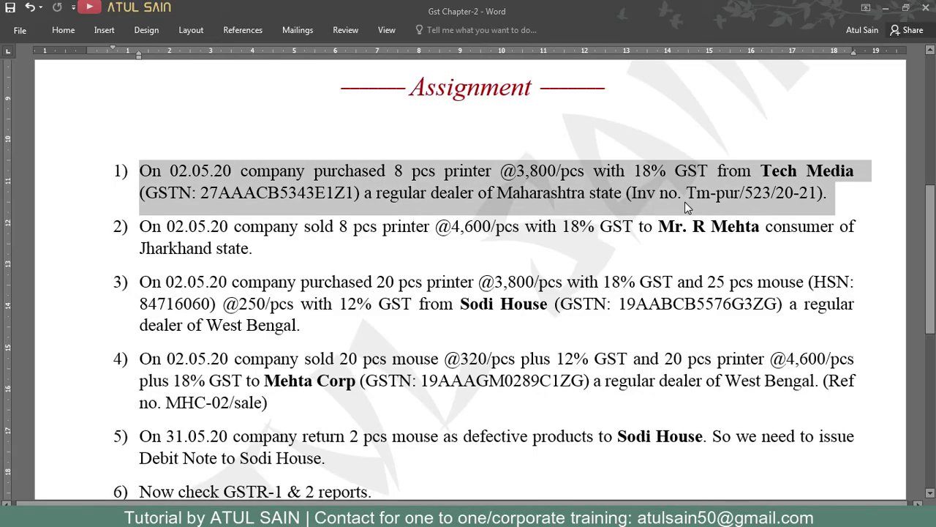
{"action": "key", "text": "alt+Tab"}
{"action": "type", "text": "2."}
{"action": "key", "text": "Return"}
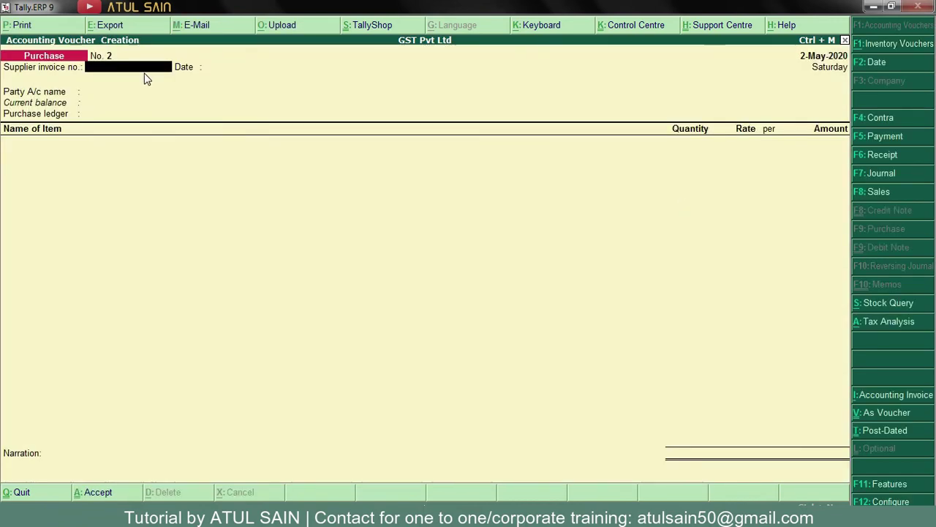
Step: Copy Tech Media's invoice number from the Word assignment into the voucher's supplier invoice number and accept 2-May-2020 as its date
{"action": "key", "text": "alt+Tab"}
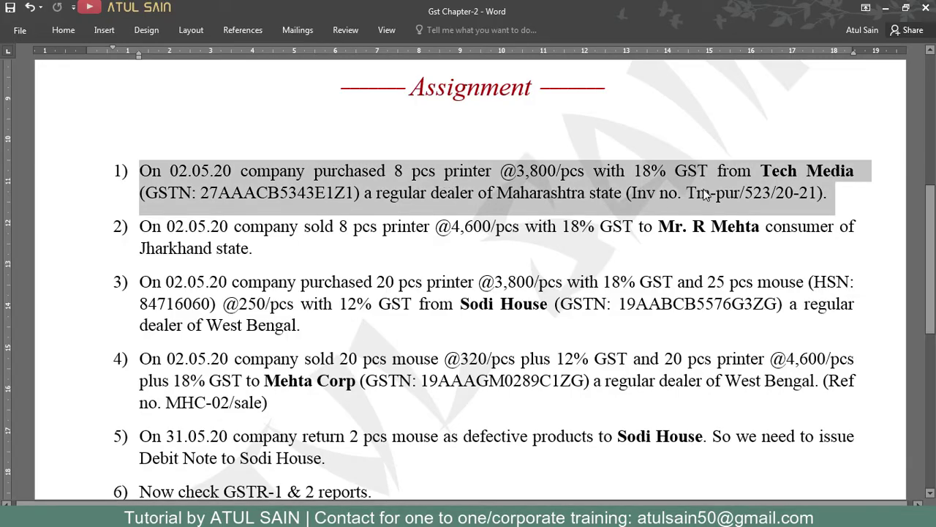
{"action": "left_click", "coordinate": [703, 190]}
{"action": "double_click", "coordinate": [721, 193]}
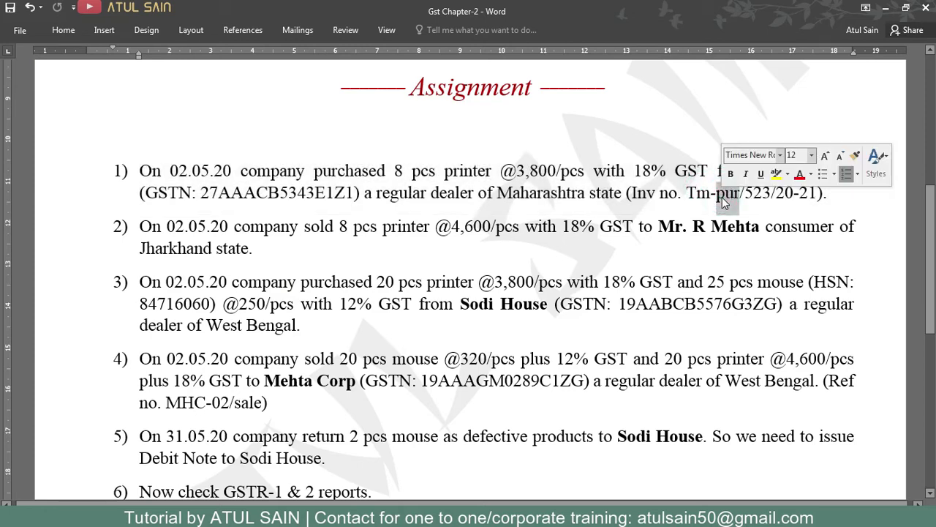
{"action": "left_click_drag", "start_coordinate": [688, 192], "coordinate": [816, 194]}
{"action": "key", "text": "ctrl+c"}
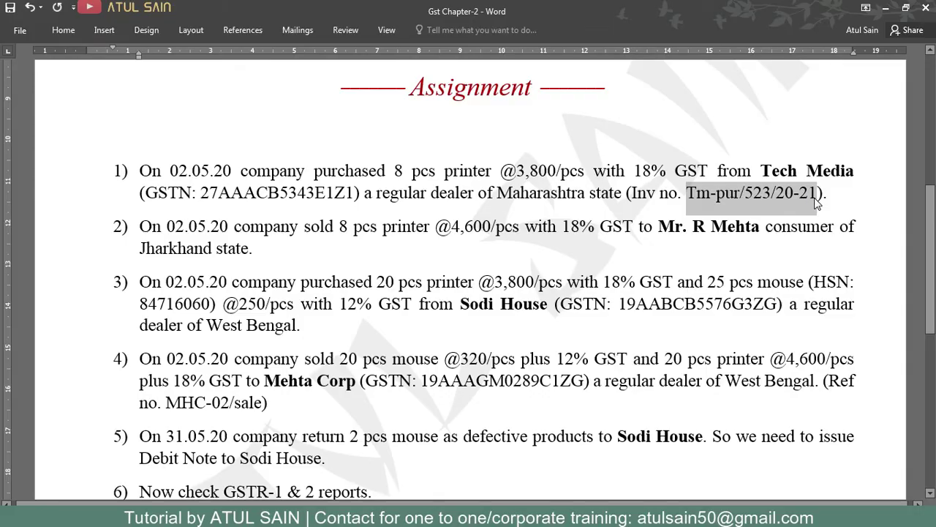
{"action": "key", "text": "alt+Tab"}
{"action": "key", "text": "ctrl+alt+v"}
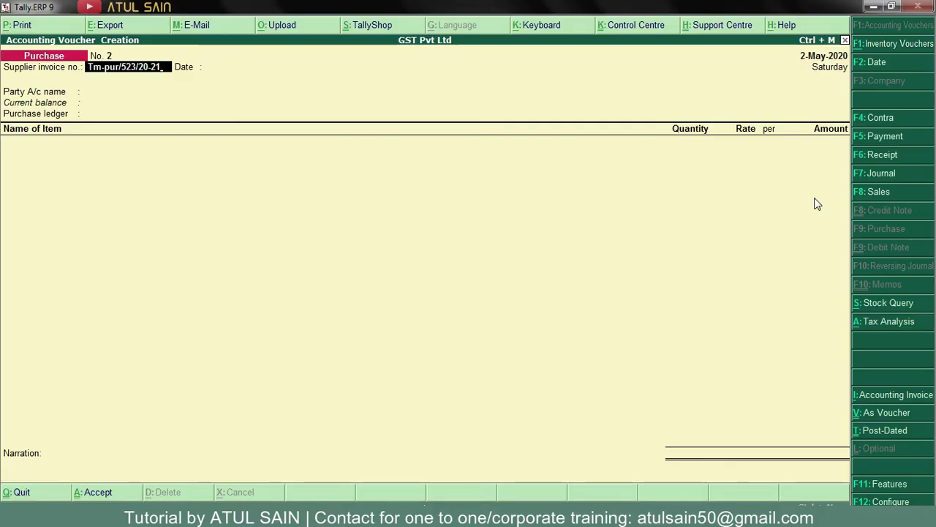
{"action": "key", "text": "Return"}
{"action": "key", "text": "Return"}
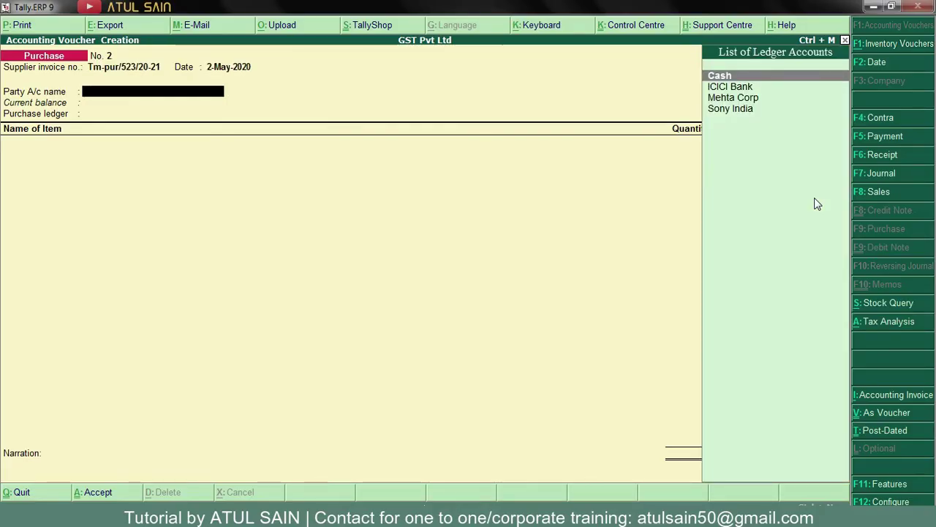
Step: Create a new party ledger named Tech Media under Sundry Creditors from the purchase voucher
{"action": "key", "text": "alt+c"}
{"action": "type", "text": "Tech Media"}
{"action": "key", "text": "Return"}
{"action": "key", "text": "Return"}
{"action": "type", "text": "Sun"}
{"action": "key", "text": "Return"}
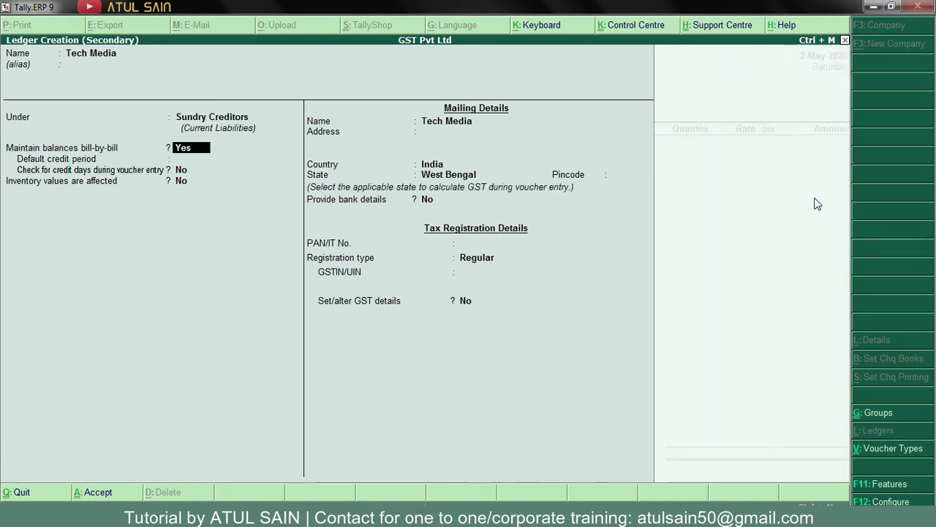
Step: Set the Tech Media ledger's state to Maharashtra, keeping bill-by-bill balances on, country India and no bank details
{"action": "key", "text": "Return"}
{"action": "key", "text": "Return"}
{"action": "key", "text": "Return"}
{"action": "key", "text": "Return"}
{"action": "key", "text": "Return"}
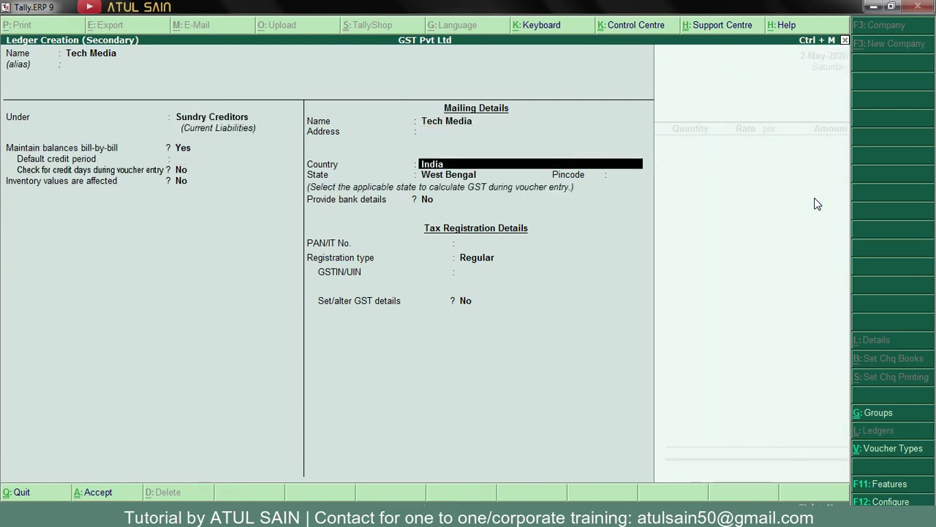
{"action": "key", "text": "Return"}
{"action": "type", "text": "Maha"}
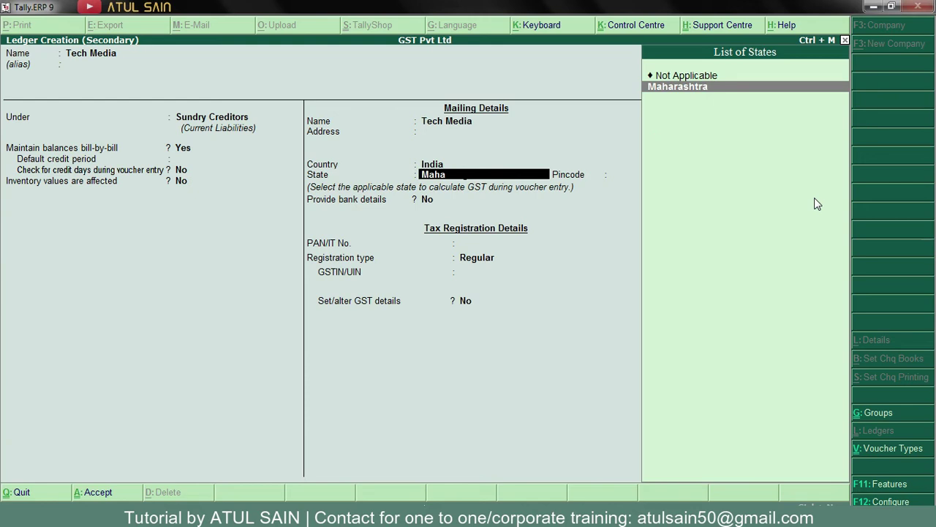
{"action": "key", "text": "Return"}
{"action": "key", "text": "Return"}
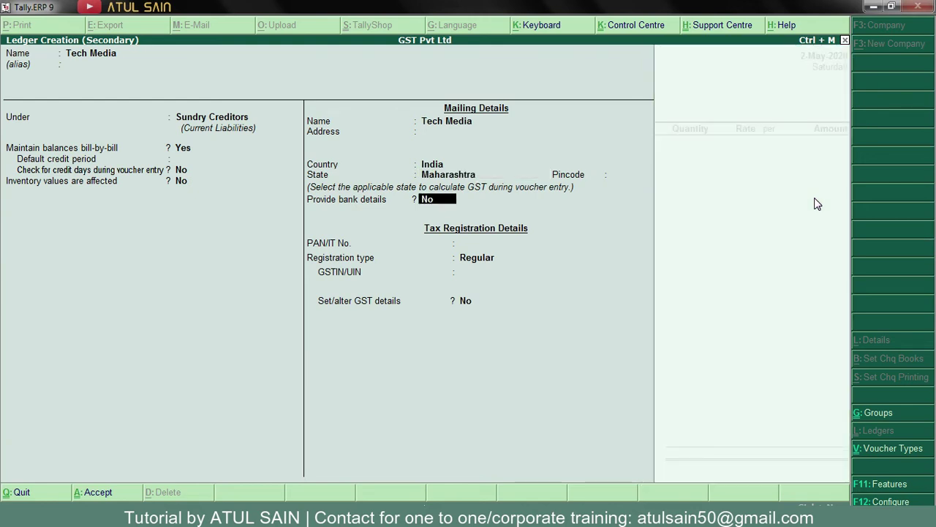
{"action": "key", "text": "Return"}
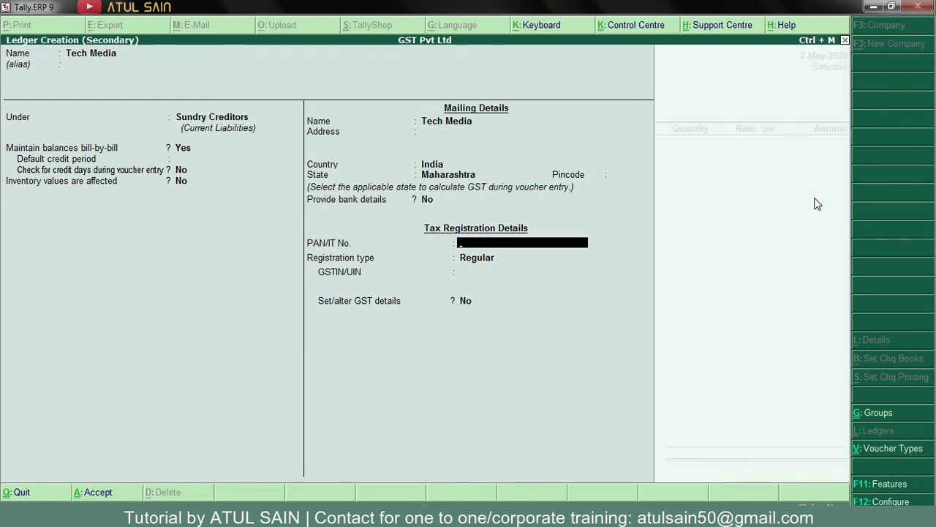
Step: Copy the PAN portion of Tech Media's GSTN from the Word assignment into the ledger's PAN/IT number and keep registration type Regular
{"action": "key", "text": "alt+Tab"}
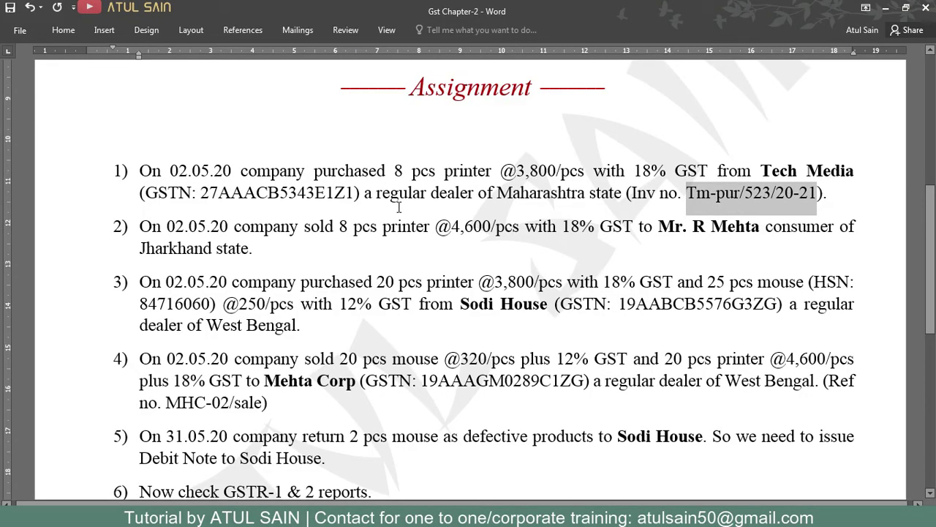
{"action": "left_click", "coordinate": [243, 194]}
{"action": "left_click_drag", "start_coordinate": [219, 193], "coordinate": [325, 193]}
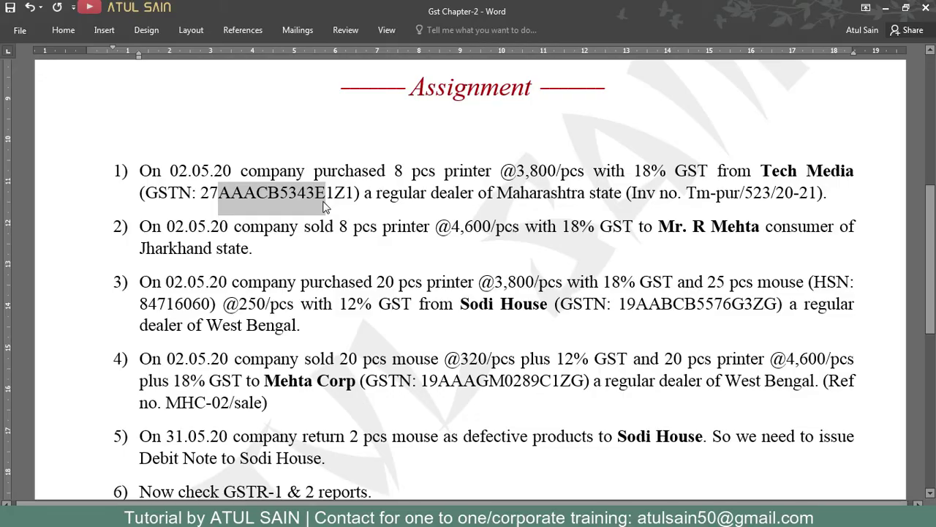
{"action": "key", "text": "alt+Tab"}
{"action": "key", "text": "ctrl+alt+v"}
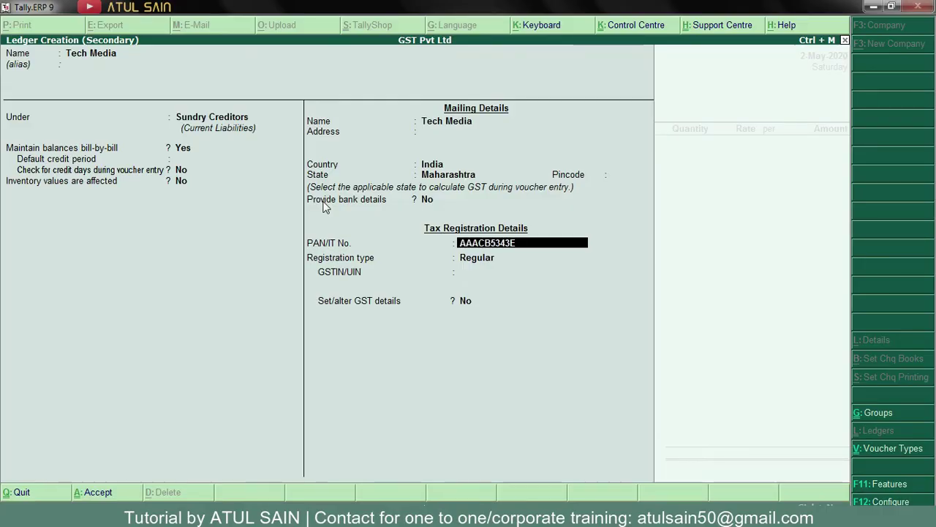
{"action": "key", "text": "Return"}
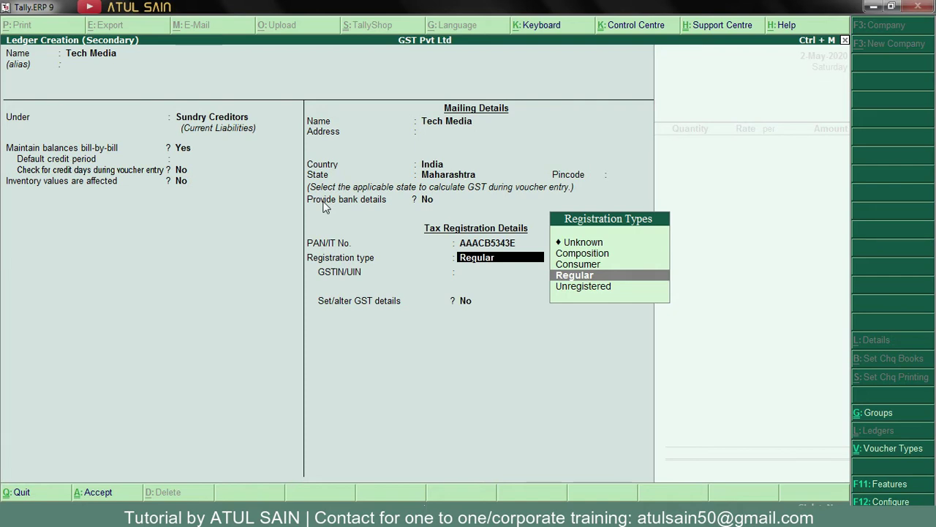
{"action": "key", "text": "Return"}
Step: Copy Tech Media's full GSTN from the Word assignment into the ledger's GSTIN/UIN
{"action": "key", "text": "alt+Tab"}
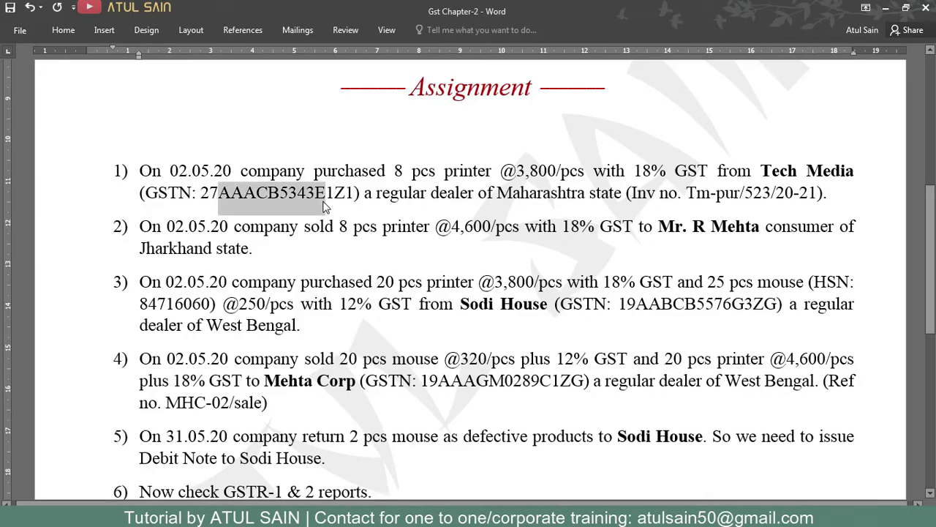
{"action": "left_click", "coordinate": [226, 193]}
{"action": "double_click", "coordinate": [251, 191]}
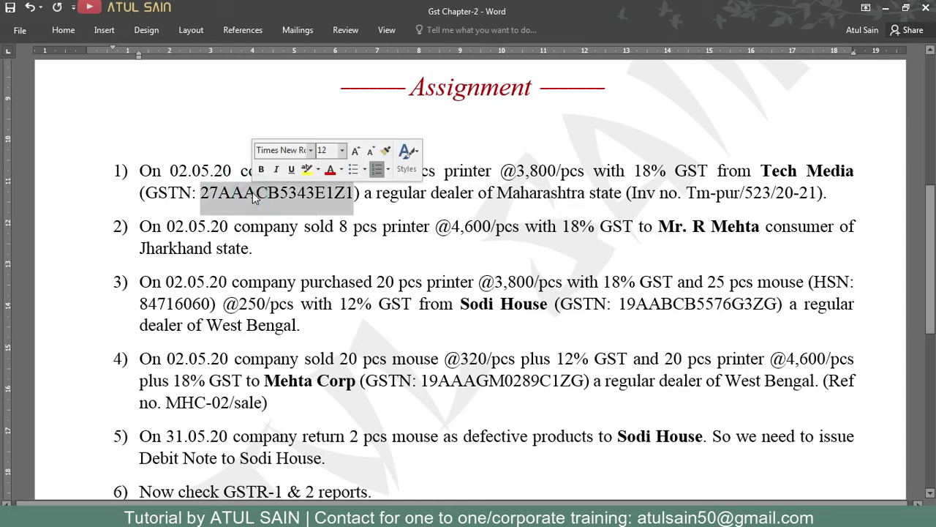
{"action": "key", "text": "ctrl+c"}
{"action": "key", "text": "alt+Tab"}
{"action": "key", "text": "ctrl+alt+v"}
{"action": "key", "text": "Return"}
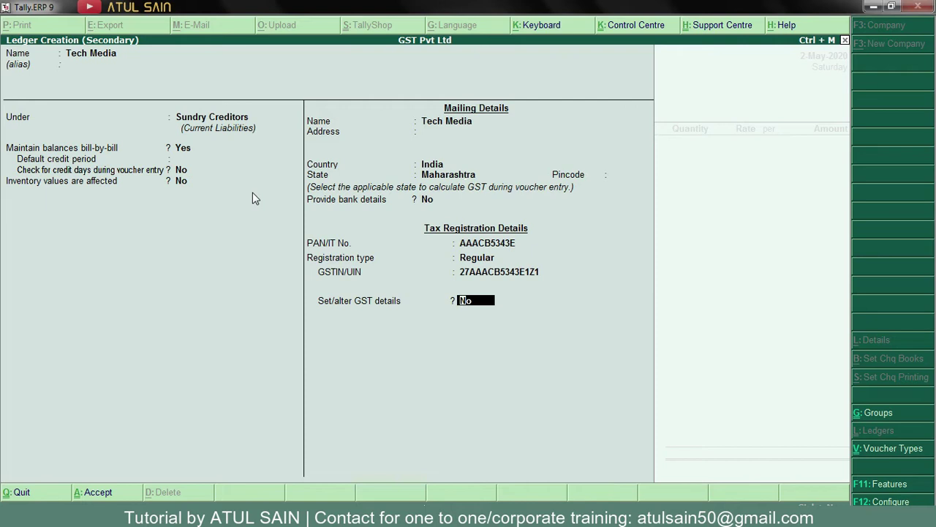
Step: Enable Tech Media's GST details, accept the default answers with registration type Regular, and save the ledger
{"action": "type", "text": "y"}
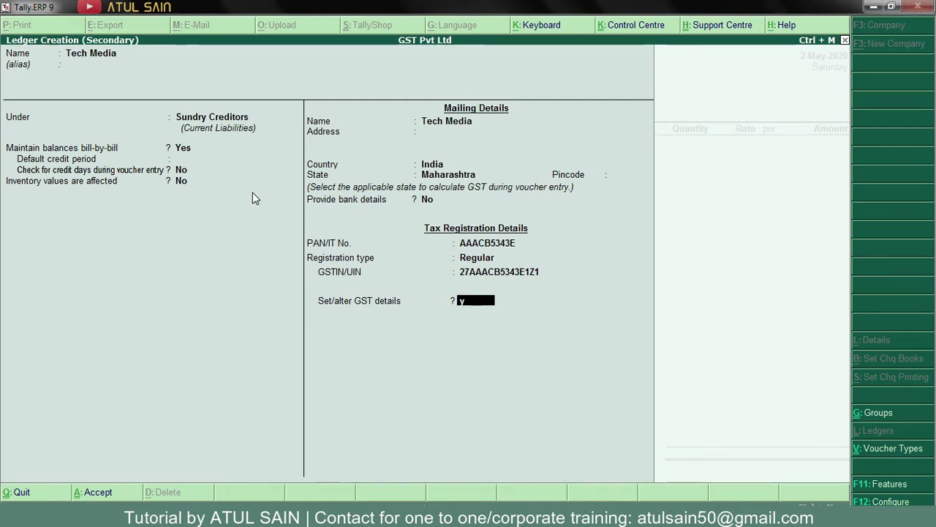
{"action": "key", "text": "Return"}
{"action": "key", "text": "Return"}
{"action": "key", "text": "Return"}
{"action": "key", "text": "Return"}
{"action": "key", "text": "Return"}
{"action": "key", "text": "Return"}
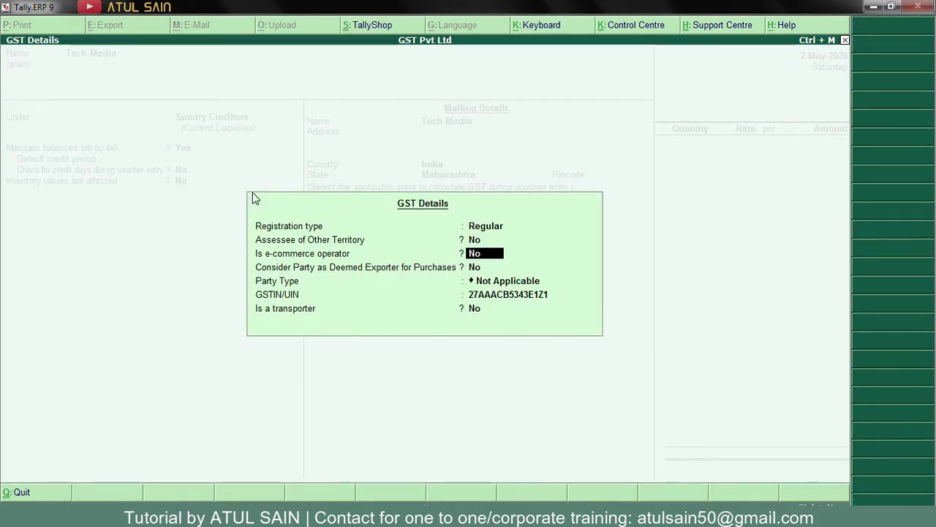
{"action": "key", "text": "Return"}
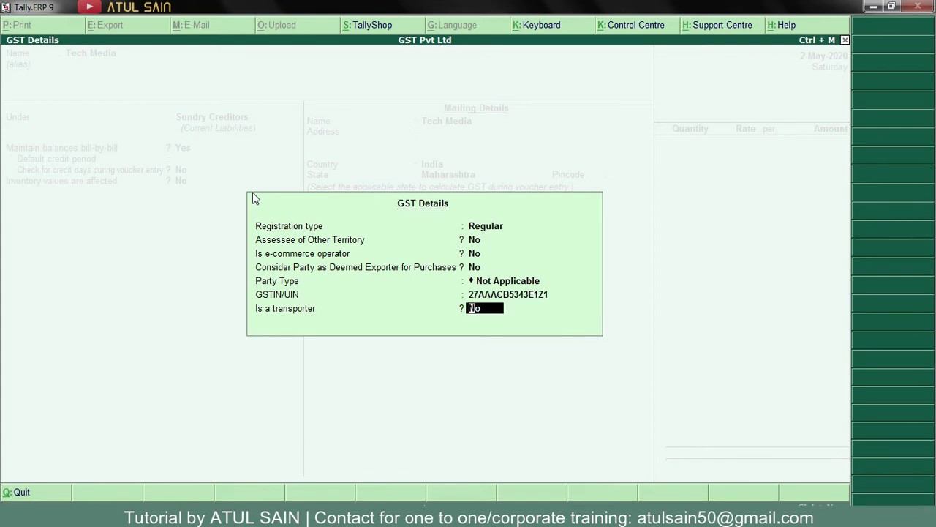
{"action": "key", "text": "Return"}
{"action": "key", "text": "Return"}
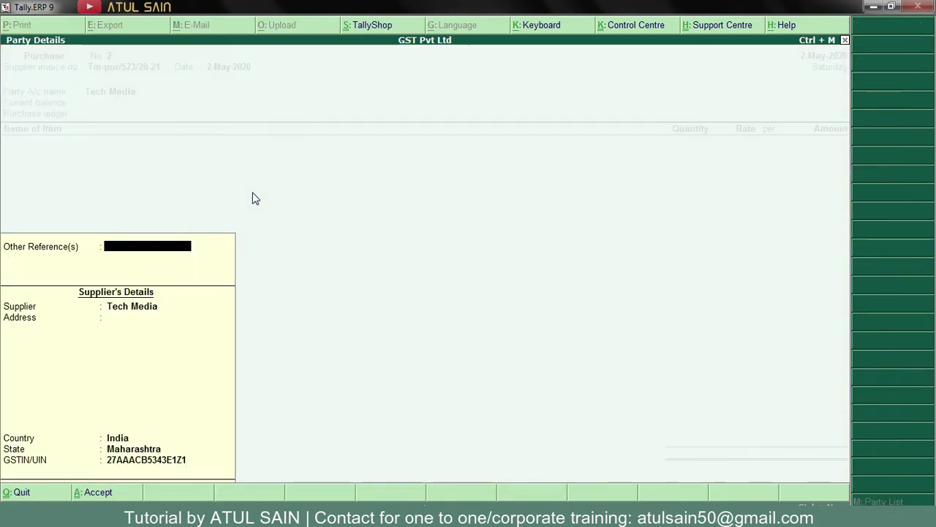
Step: Accept Tech Media's supplier details unchanged and choose Purchase as the voucher's purchase ledger
{"action": "key", "text": "Return"}
{"action": "key", "text": "Return"}
{"action": "key", "text": "Return"}
{"action": "key", "text": "Return"}
{"action": "key", "text": "Return"}
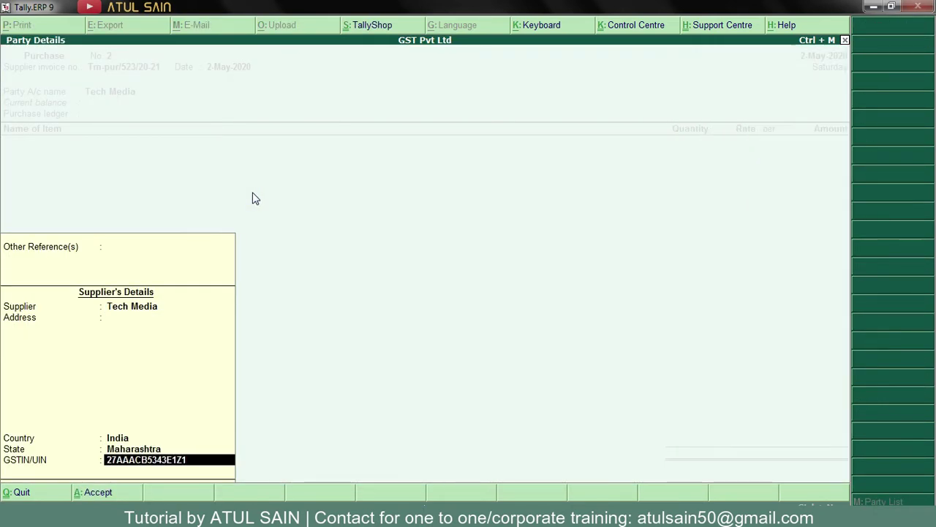
{"action": "key", "text": "Return"}
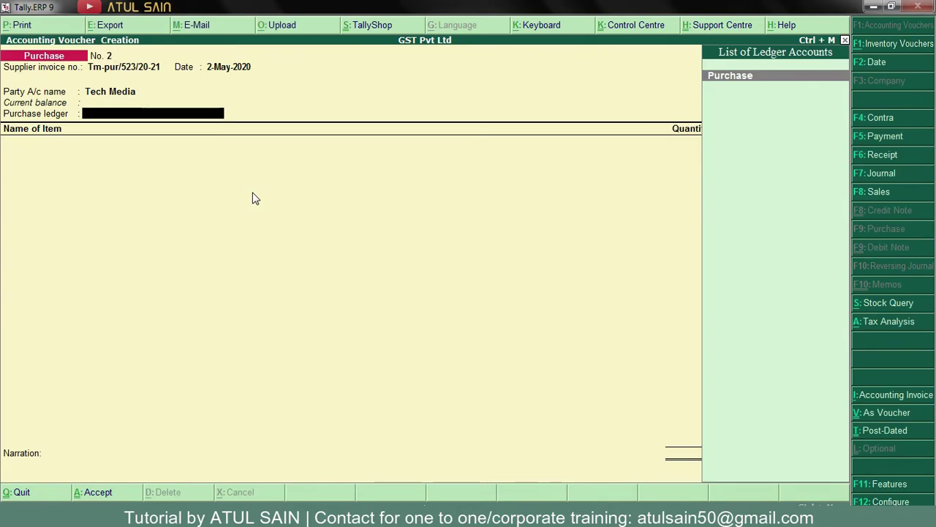
{"action": "key", "text": "Return"}
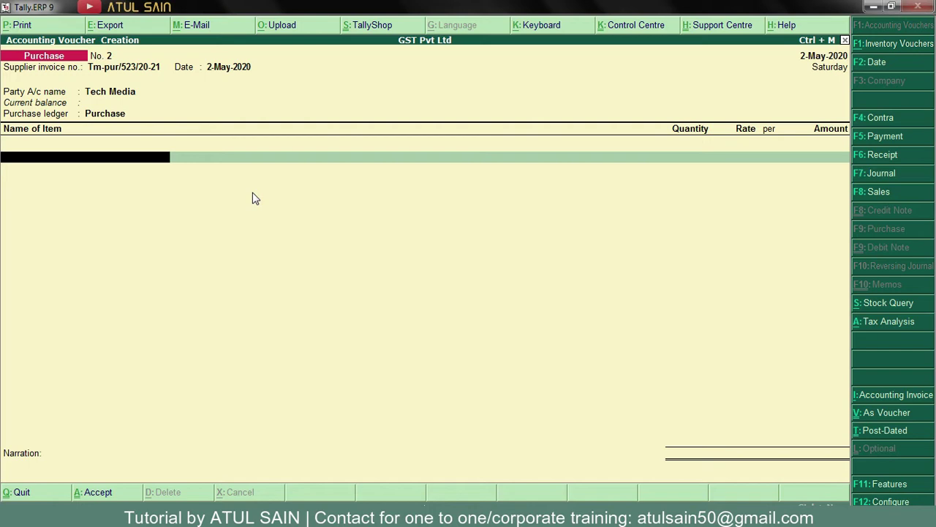
Step: Add the item Printer to the purchase voucher with quantity 8 pcs at a rate of 3,800.00 per pcs
{"action": "type", "text": "Pri"}
{"action": "key", "text": "Return"}
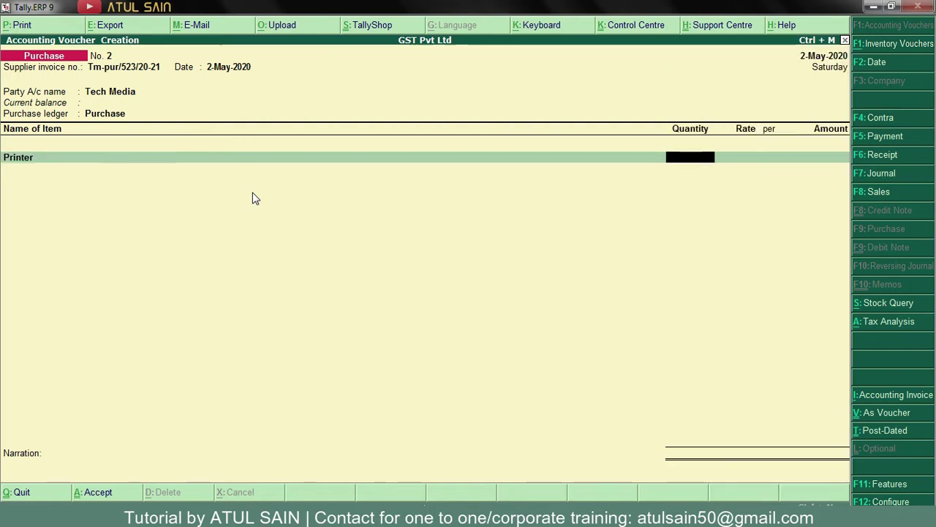
{"action": "key", "text": "alt+Tab"}
{"action": "double_click", "coordinate": [255, 193]}
{"action": "key", "text": "alt+Tab"}
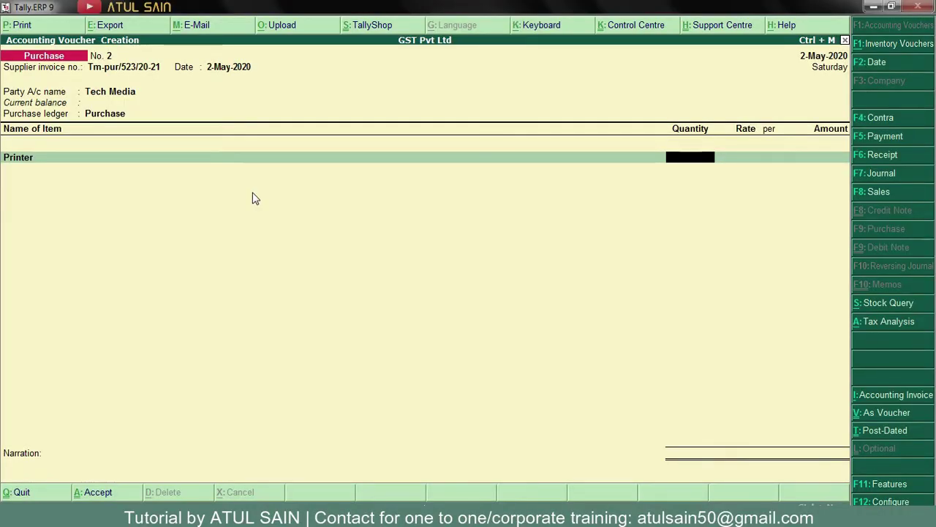
{"action": "type", "text": "8"}
{"action": "key", "text": "Return"}
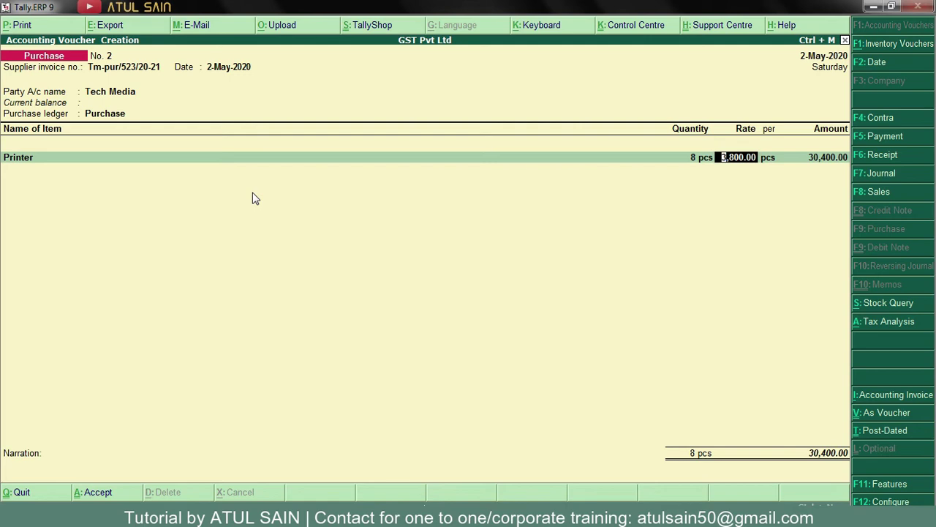
{"action": "key", "text": "Return"}
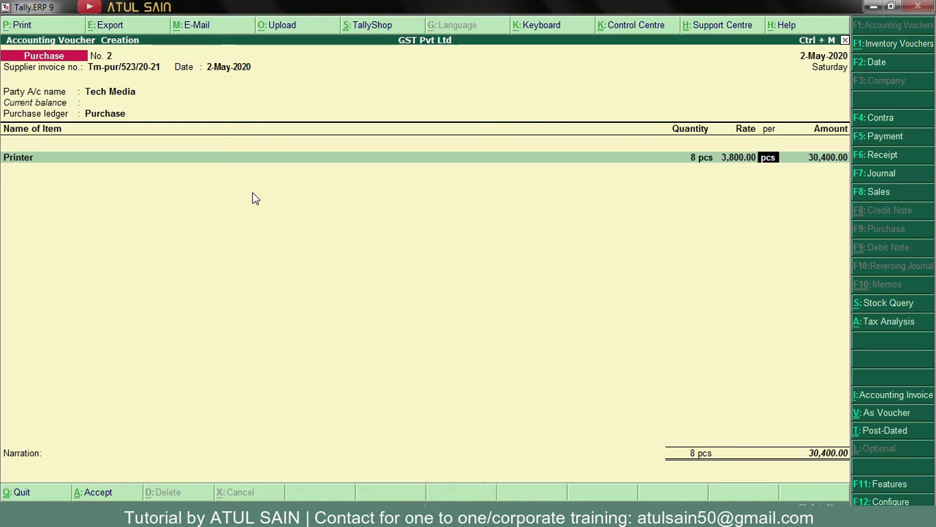
{"action": "key", "text": "Return"}
{"action": "key", "text": "Return"}
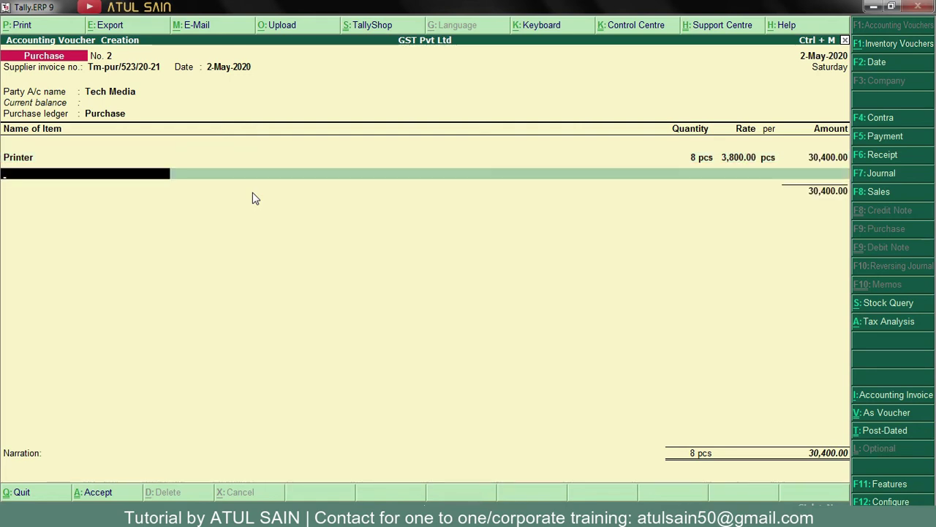
Step: End the item list and add the IGST ledger to the purchase voucher
{"action": "key", "text": "Return"}
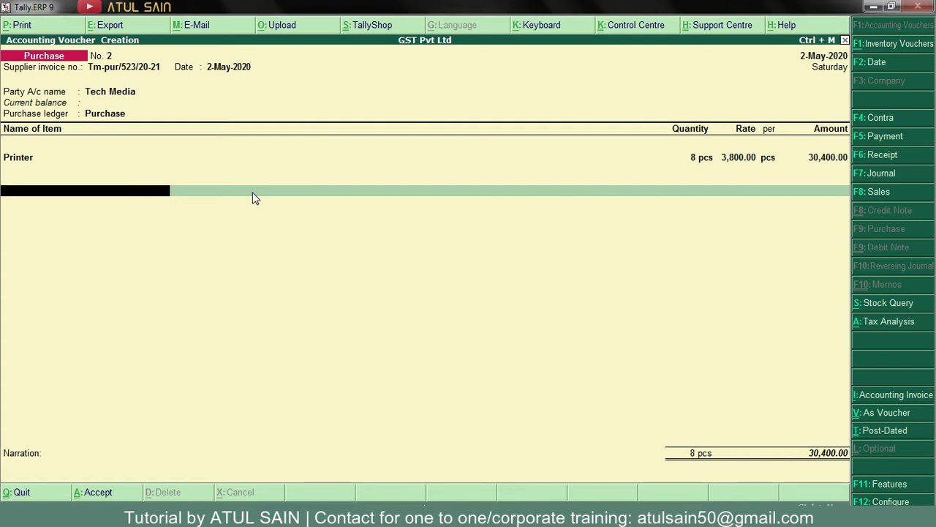
{"action": "type", "text": "I"}
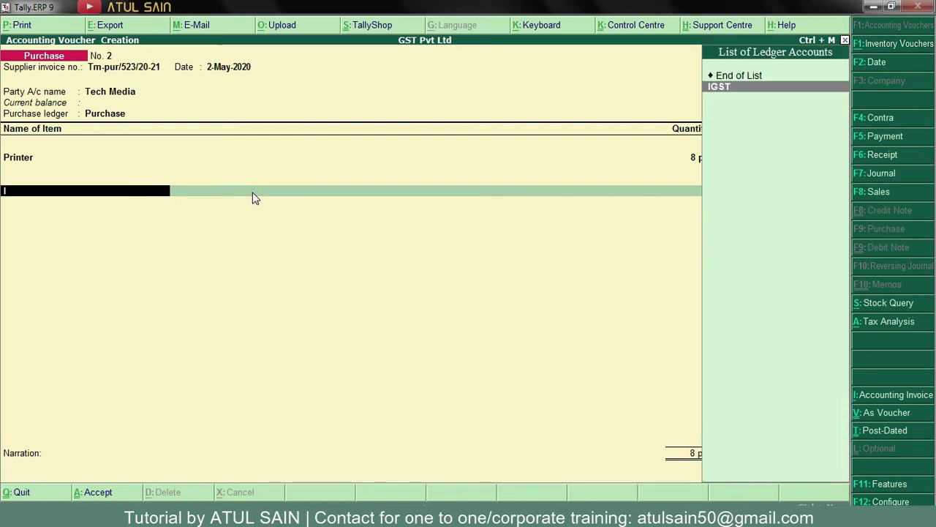
{"action": "key", "text": "Return"}
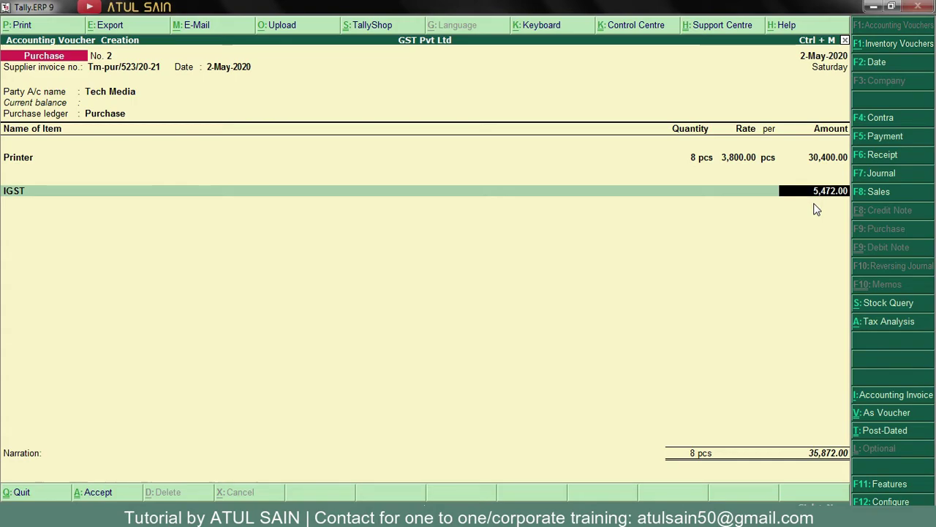
Step: Check the purchase voucher's tax analysis in detailed view against the first assignment transaction, then return to the voucher
{"action": "key", "text": "alt+Tab"}
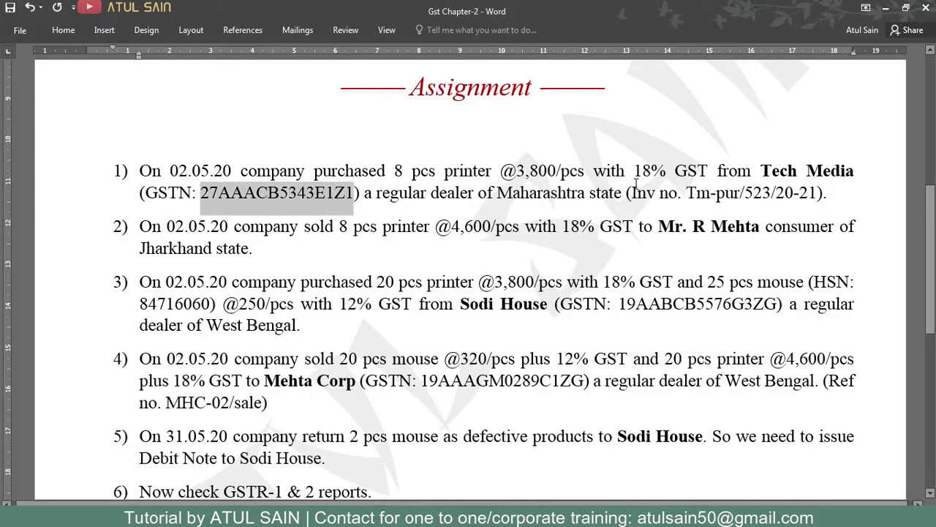
{"action": "key", "text": "alt+Tab"}
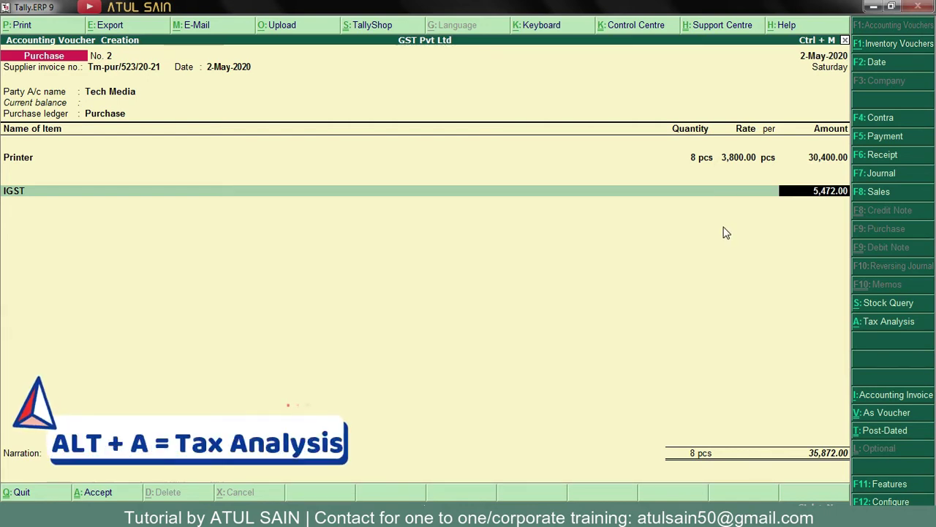
{"action": "key", "text": "alt+a"}
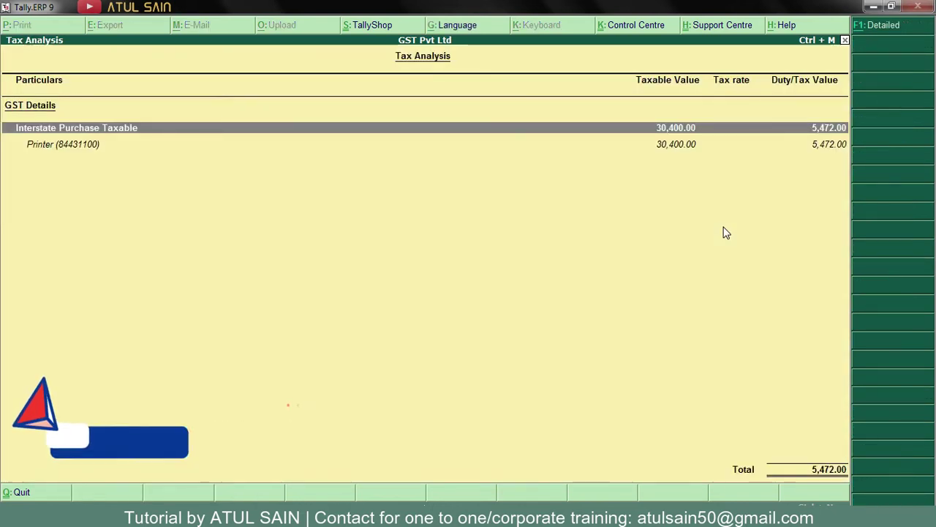
{"action": "key", "text": "alt+F1"}
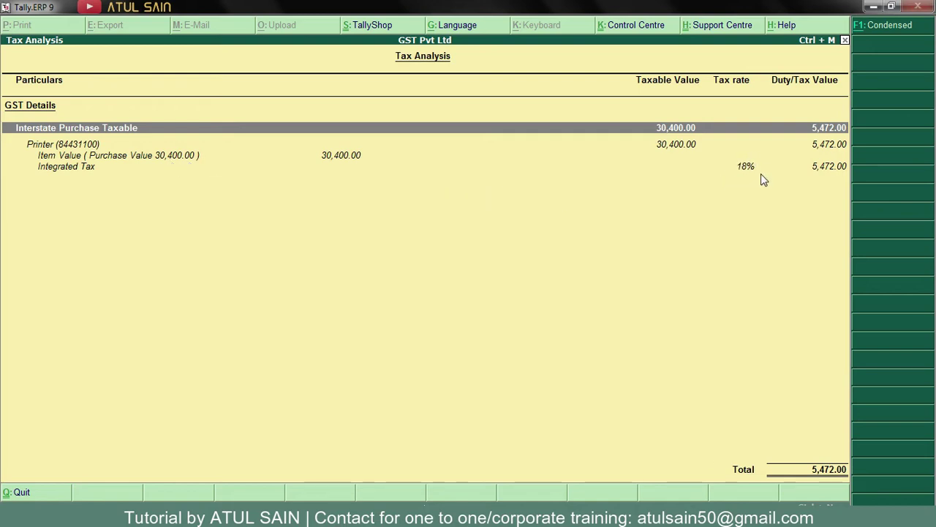
{"action": "key", "text": "Escape"}
Step: Accept the IGST line, allocate Tech Media's bill as New Ref without credit days, and enter the narration "Being goods purchased."
{"action": "key", "text": "Return"}
{"action": "key", "text": "Return"}
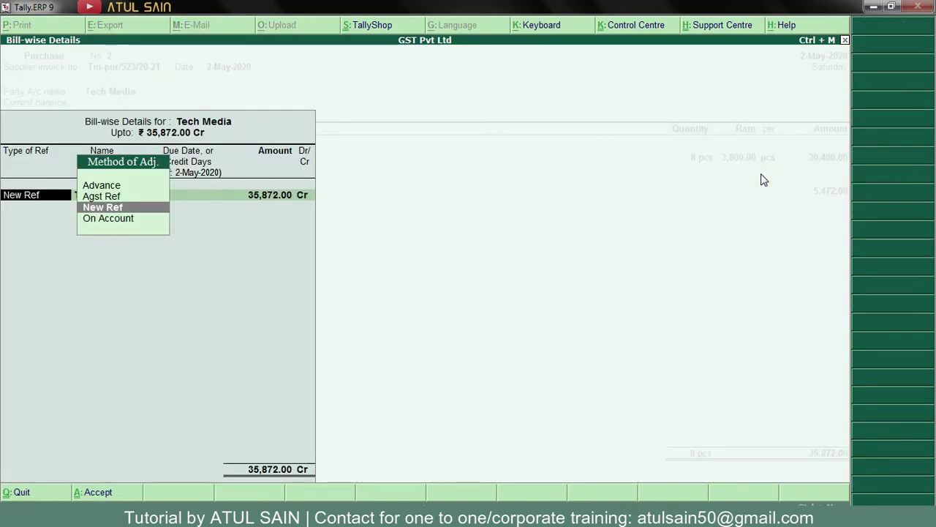
{"action": "key", "text": "Return"}
{"action": "key", "text": "Return"}
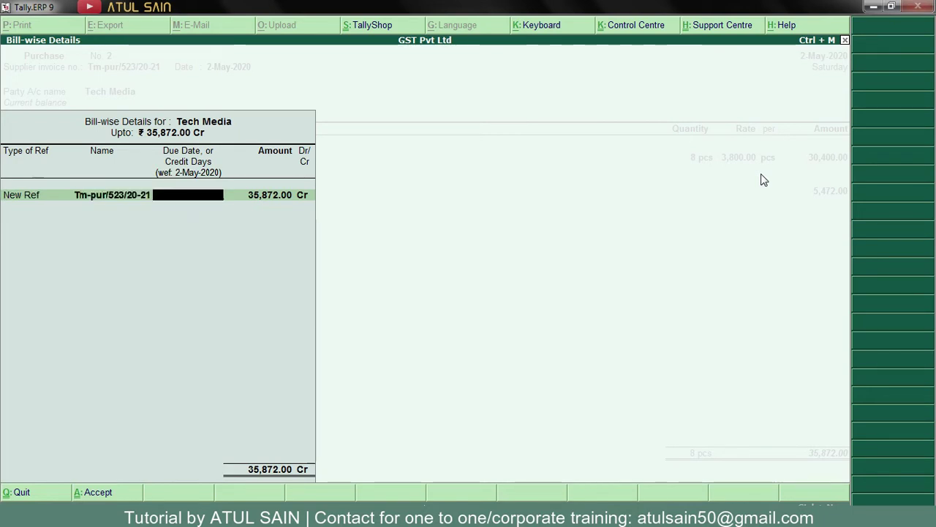
{"action": "key", "text": "Return"}
{"action": "key", "text": "Return"}
{"action": "key", "text": "Return"}
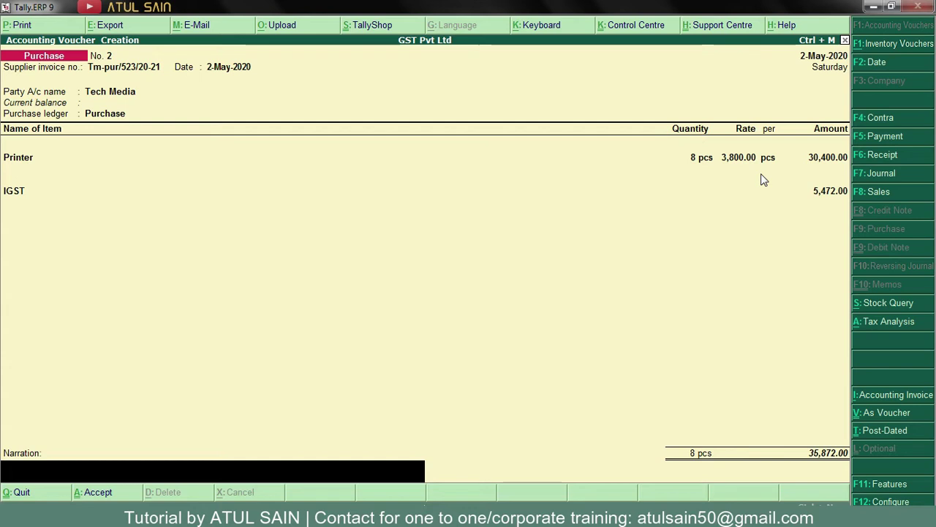
{"action": "type", "text": "Bein"}
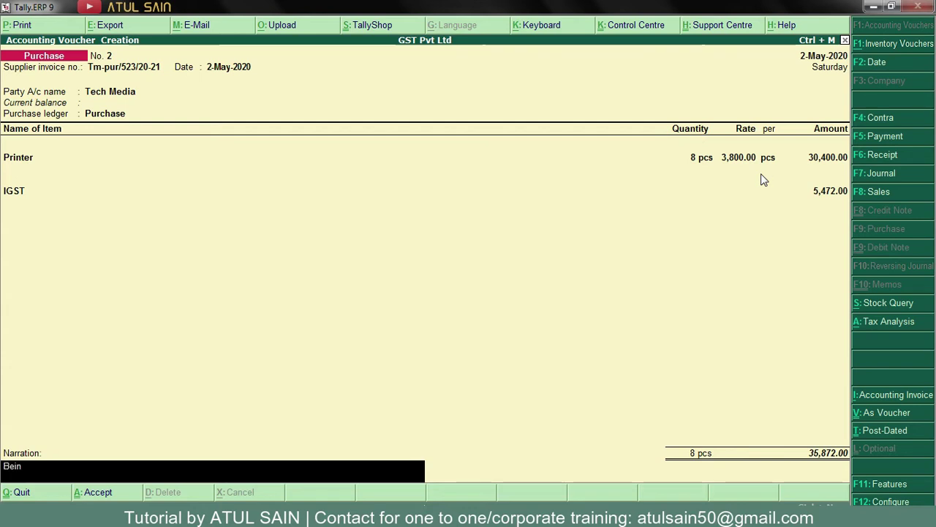
{"action": "type", "text": "g goods purchased."}
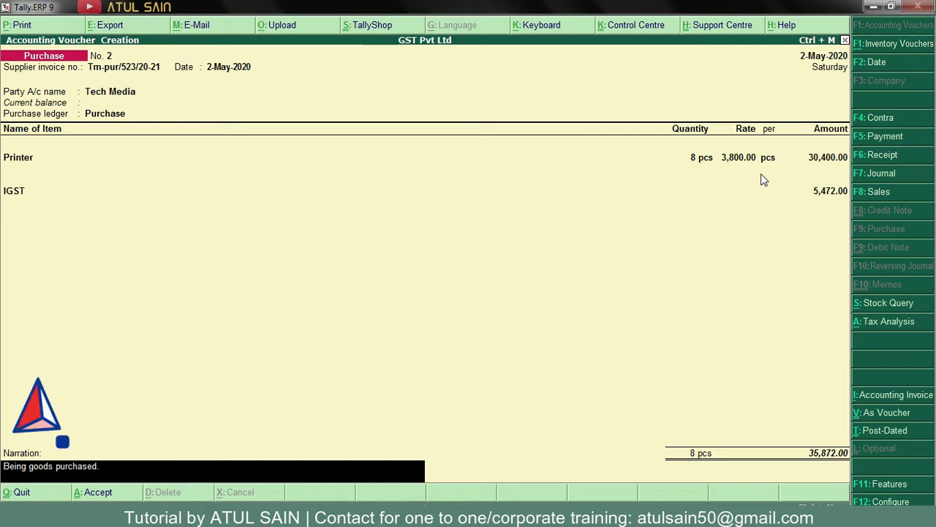
Step: Preview the purchase invoice for printing, zoom in to examine the party, item and tax details, and close the preview
{"action": "key", "text": "alt+p"}
{"action": "key", "text": "Return"}
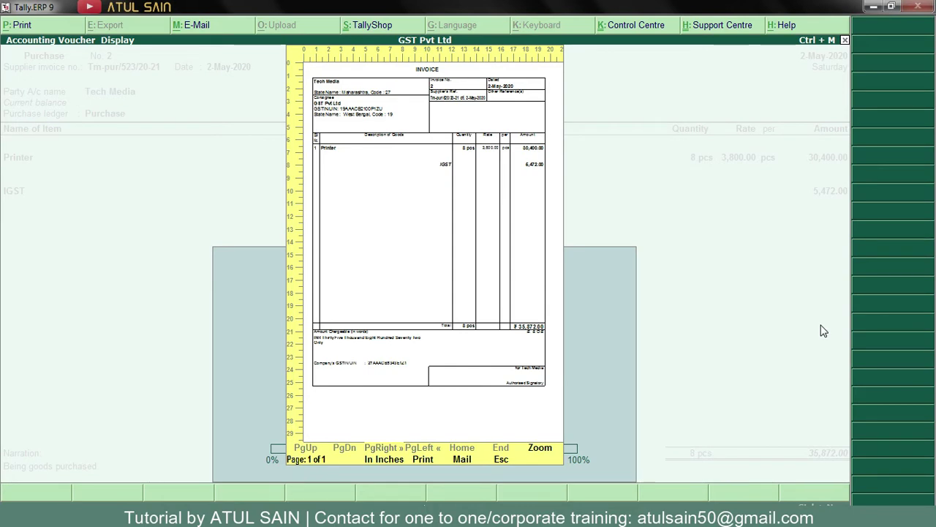
{"action": "key", "text": "alt+z"}
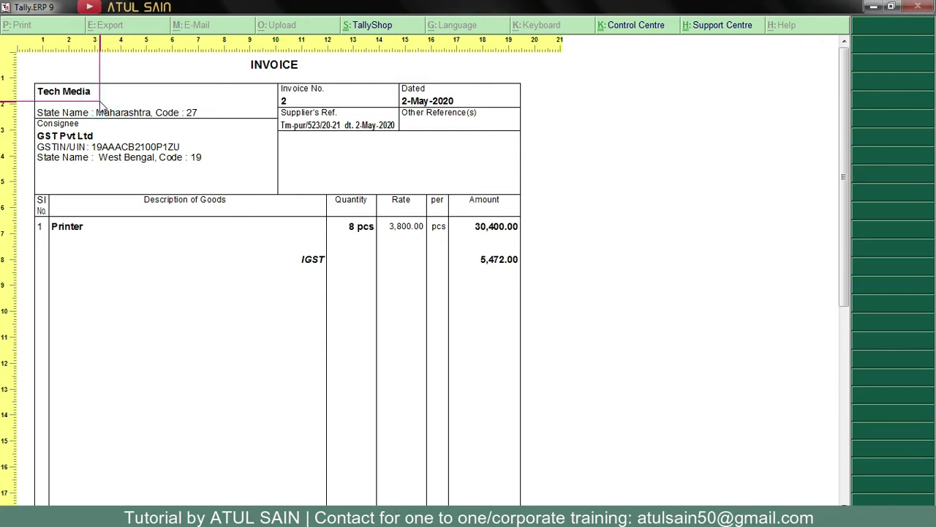
{"action": "left_click", "coordinate": [206, 119]}
{"action": "left_click", "coordinate": [97, 139]}
{"action": "left_click", "coordinate": [181, 149]}
{"action": "scroll", "coordinate": [264, 176], "scroll_direction": "down", "scroll_amount": 2}
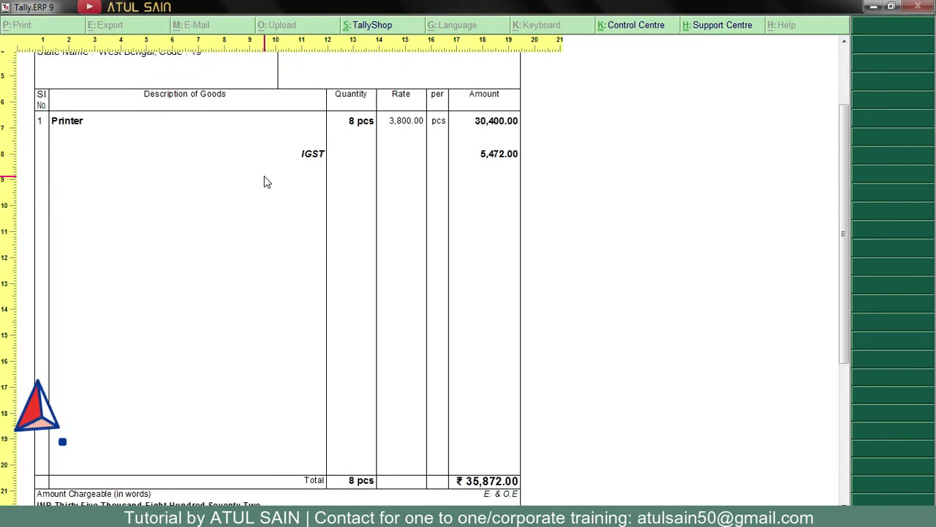
{"action": "key", "text": "Escape"}
{"action": "key", "text": "Escape"}
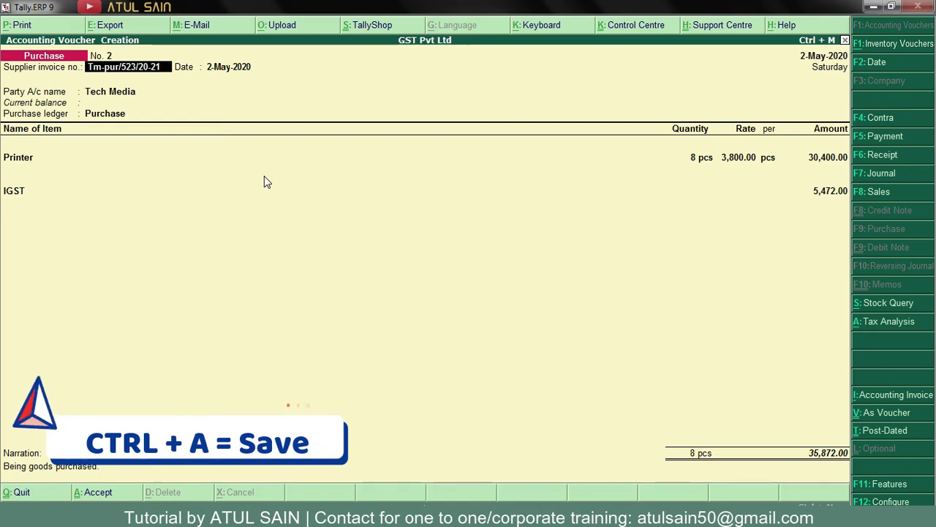
Step: Save the purchase voucher and open a new Sales voucher for the assignment's second transaction
{"action": "key", "text": "ctrl+a"}
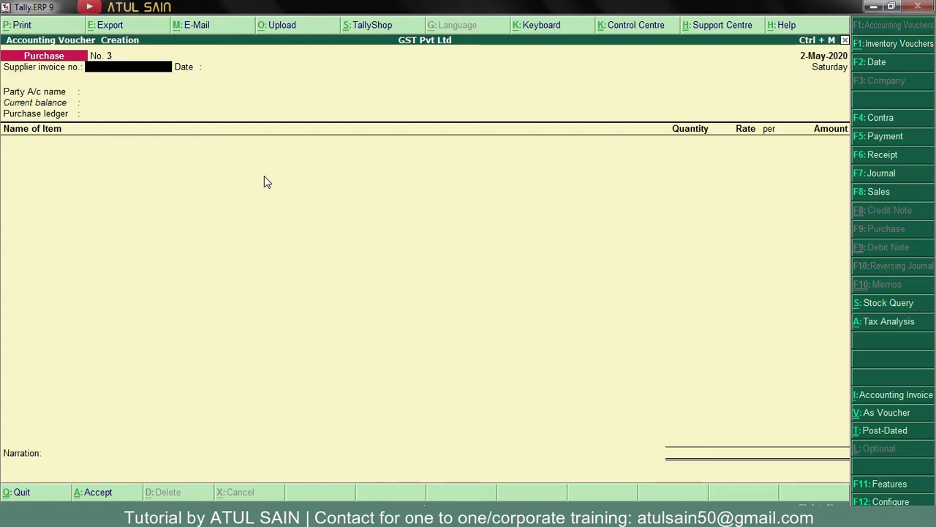
{"action": "key", "text": "alt+Tab"}
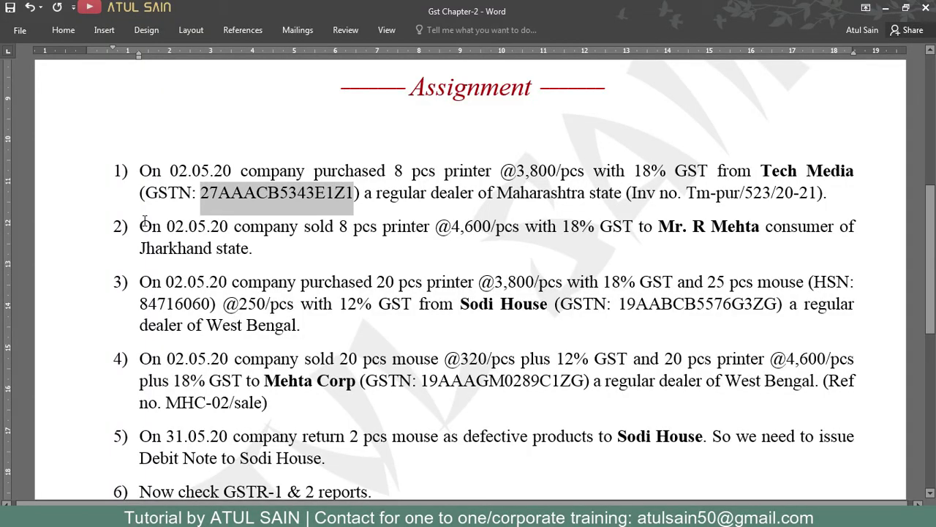
{"action": "left_click_drag", "start_coordinate": [140, 226], "coordinate": [259, 252]}
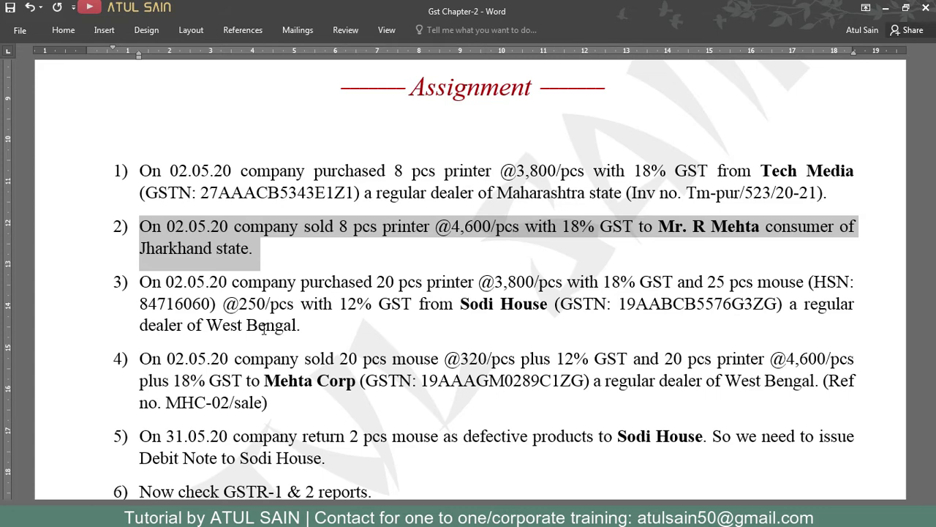
{"action": "key", "text": "alt+Tab"}
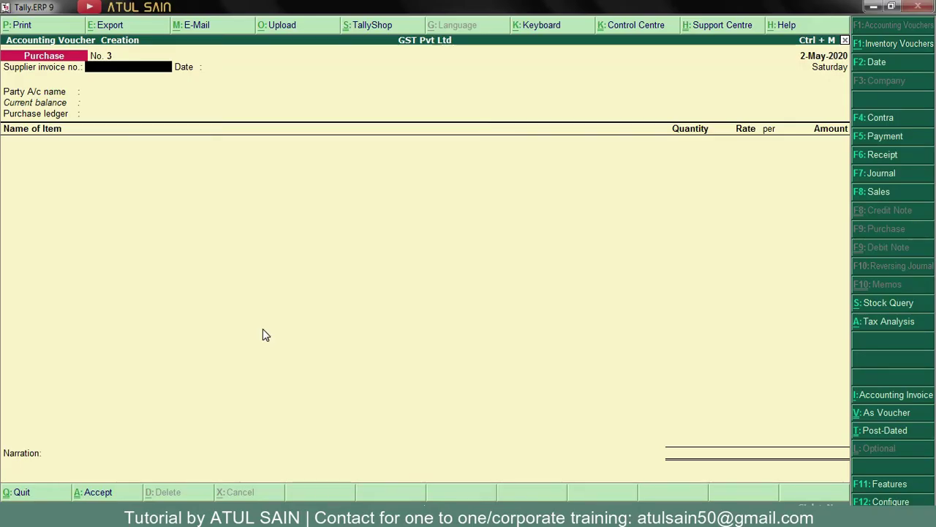
{"action": "left_click", "coordinate": [878, 192]}
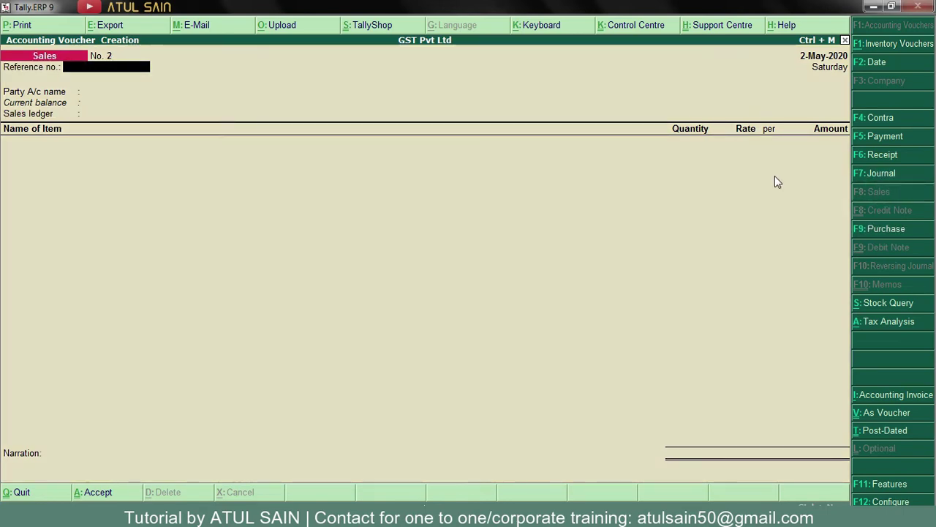
Step: Check the second transaction in the assignment and enter rmht-01/20-21 as the sales voucher's reference number
{"action": "key", "text": "alt+Tab"}
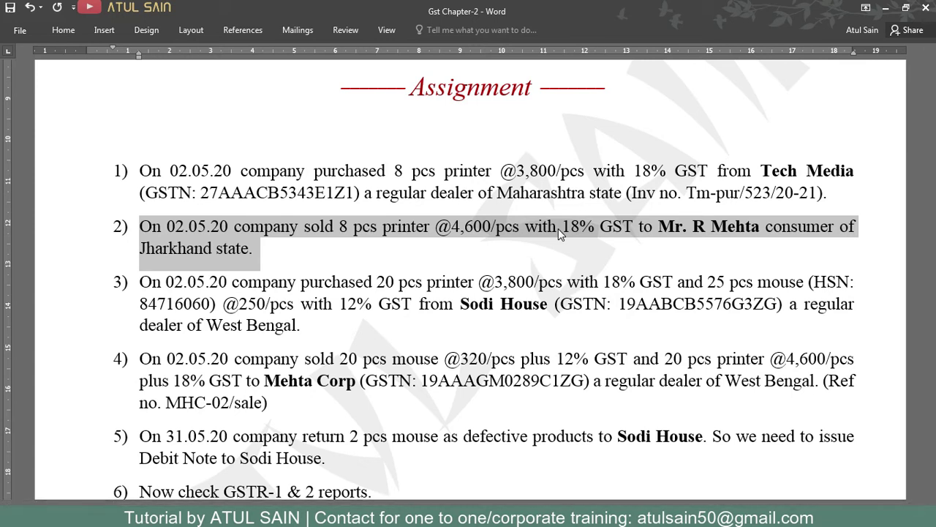
{"action": "key", "text": "alt+Tab"}
{"action": "type", "text": "rmh"}
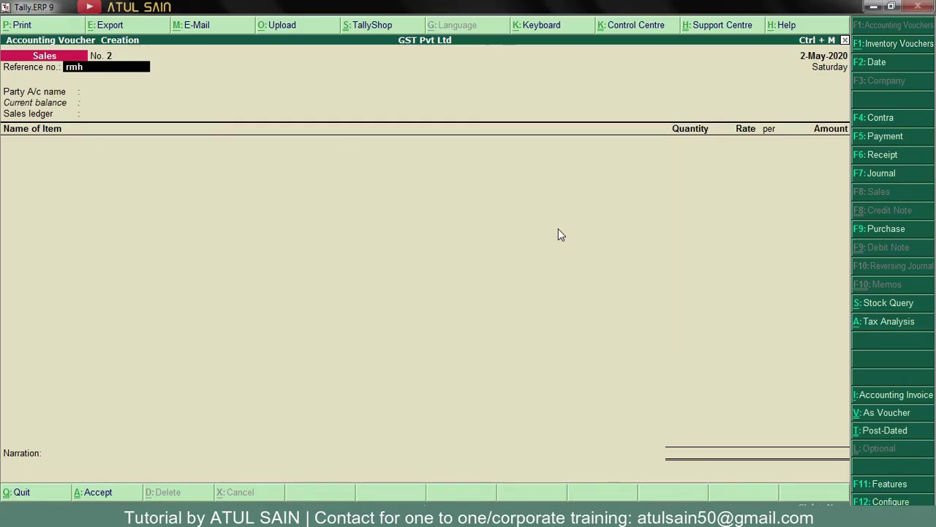
{"action": "type", "text": "t-01/20-1"}
{"action": "key", "text": "Return"}
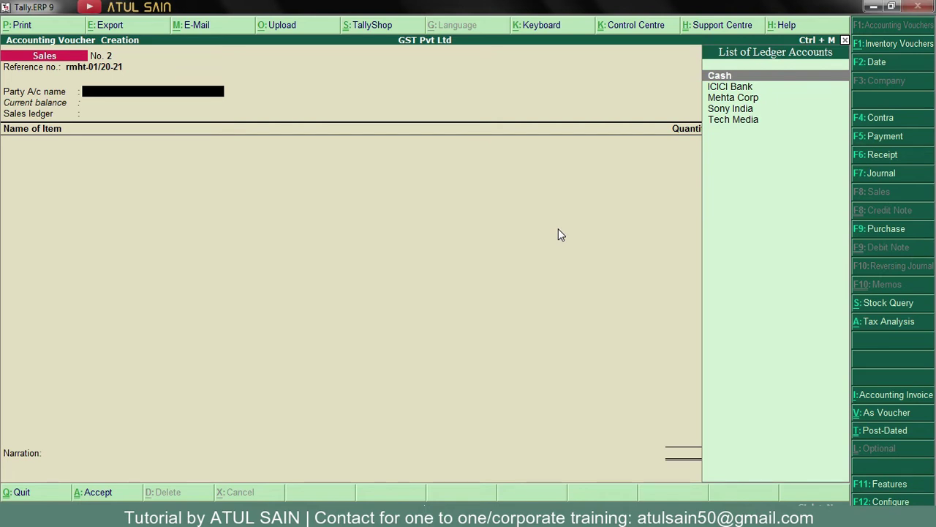
Step: Create a party ledger in the customer's name from the assignment's second transaction, under Sundry Debtors
{"action": "key", "text": "alt+c"}
{"action": "type", "text": "Mr R Mehta"}
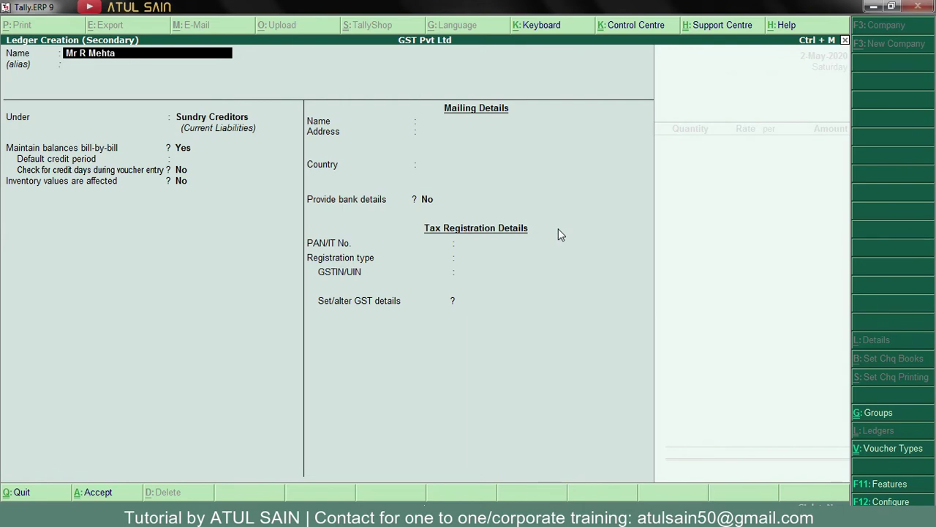
{"action": "key", "text": "Return"}
{"action": "key", "text": "Down"}
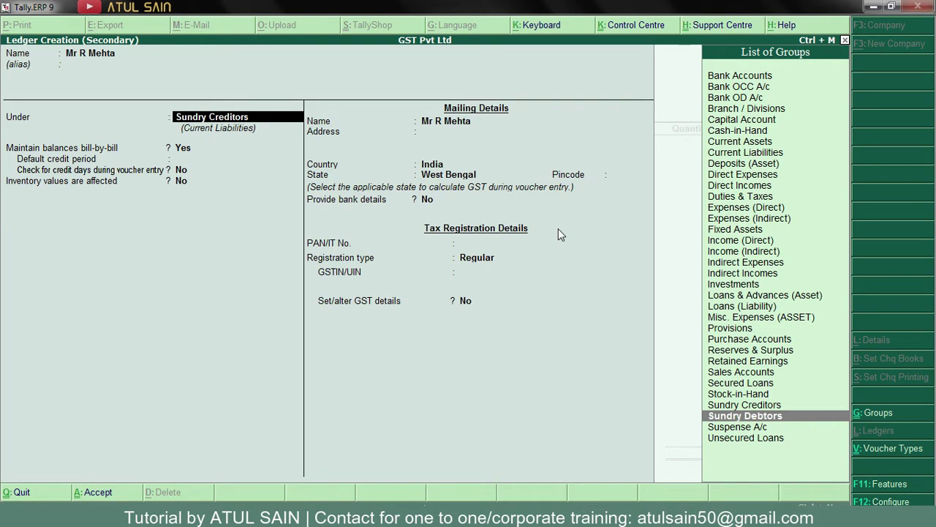
{"action": "key", "text": "Return"}
Step: Keep the customer ledger's default balance and mailing settings, set the state to Jharkhand, and skip the pincode and bank details
{"action": "key", "text": "Return"}
{"action": "key", "text": "Return"}
{"action": "key", "text": "Return"}
{"action": "key", "text": "Return"}
{"action": "key", "text": "Return"}
{"action": "type", "text": "Jha"}
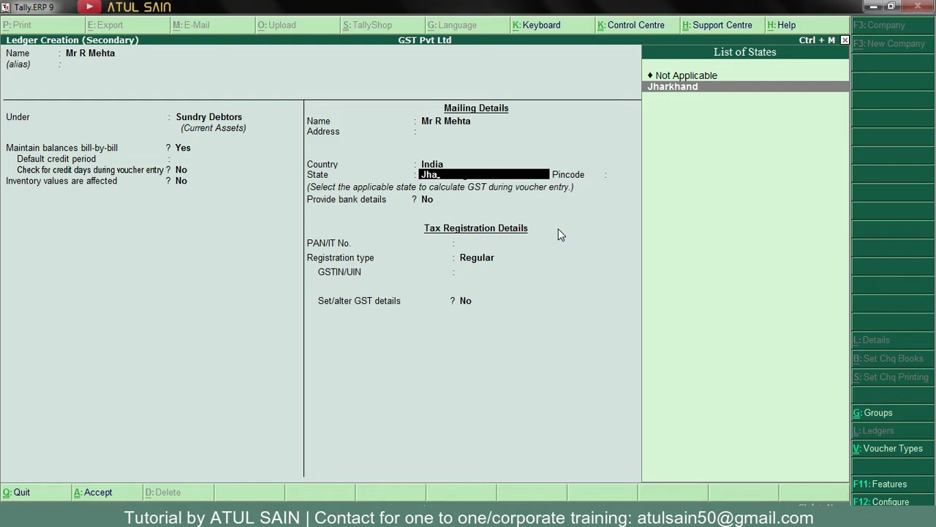
{"action": "key", "text": "Return"}
{"action": "key", "text": "Return"}
{"action": "key", "text": "Return"}
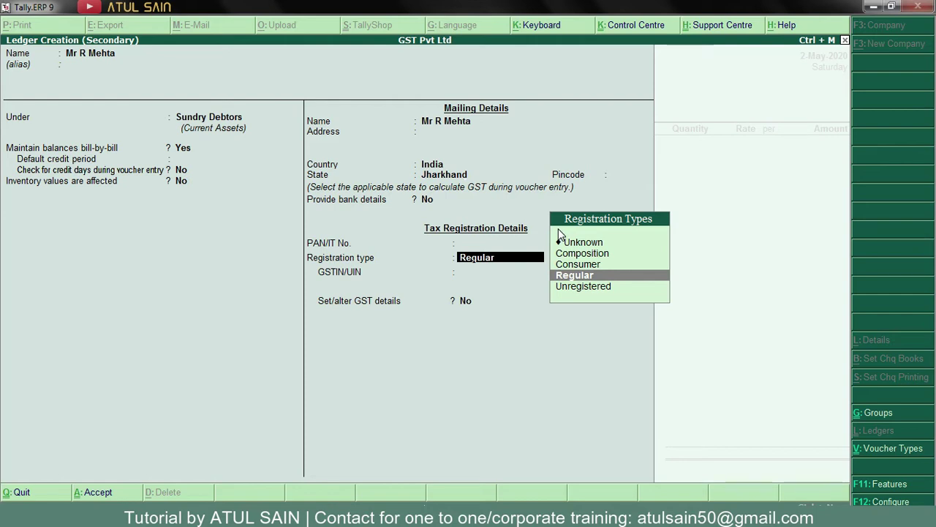
Step: Set the customer's registration type to Consumer, accept the default GST details, and save the ledger
{"action": "key", "text": "Up"}
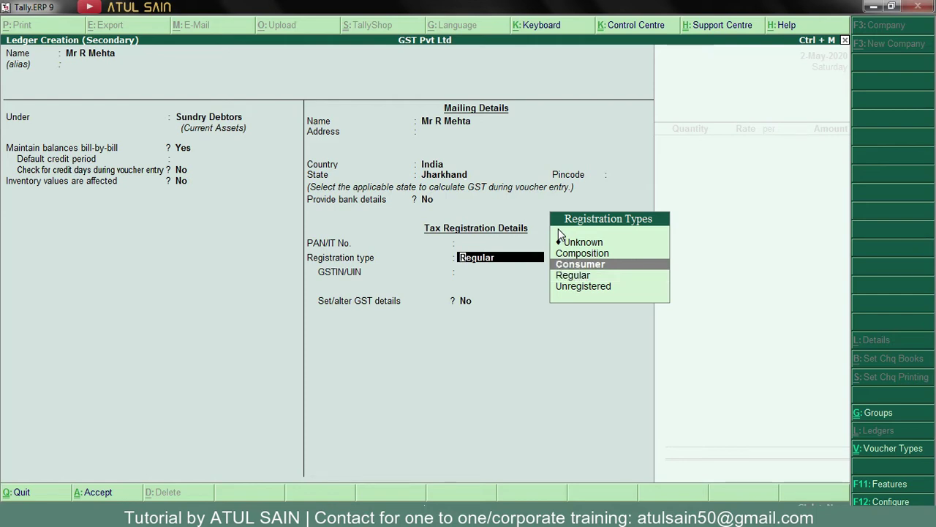
{"action": "key", "text": "Return"}
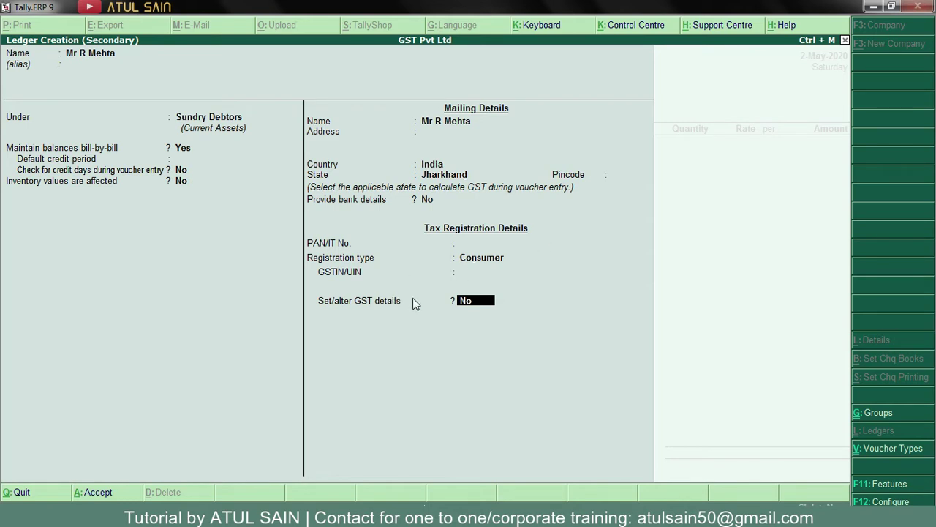
{"action": "key", "text": "y"}
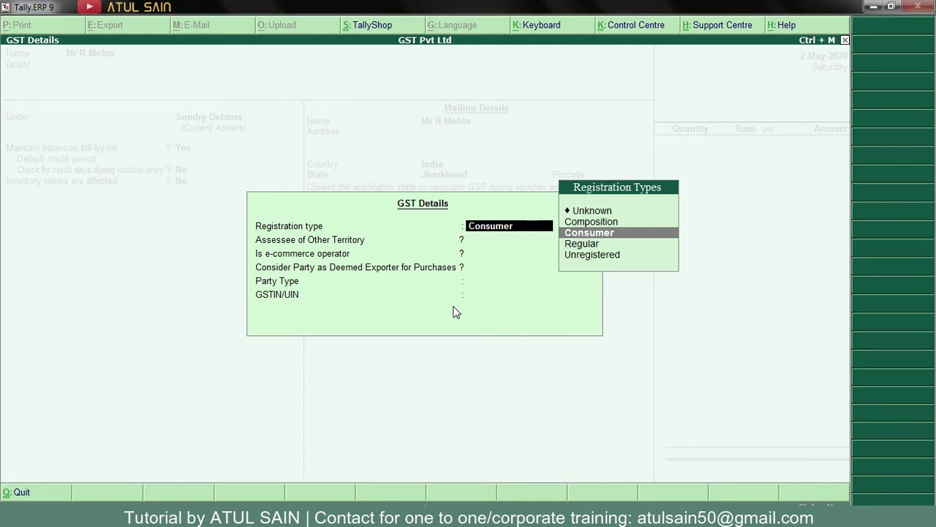
{"action": "key", "text": "ctrl+a"}
{"action": "key", "text": "ctrl+a"}
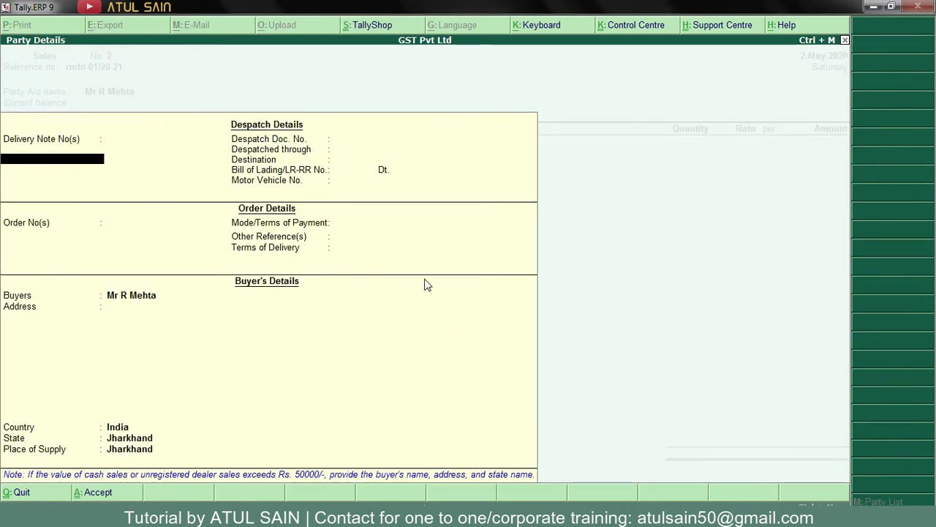
Step: Accept the buyer's despatch, order and address details unchanged and use Sale as the voucher's sales ledger
{"action": "key", "text": "Return"}
{"action": "key", "text": "Return"}
{"action": "key", "text": "Return"}
{"action": "key", "text": "Return"}
{"action": "key", "text": "Return"}
{"action": "key", "text": "Return"}
{"action": "key", "text": "Return"}
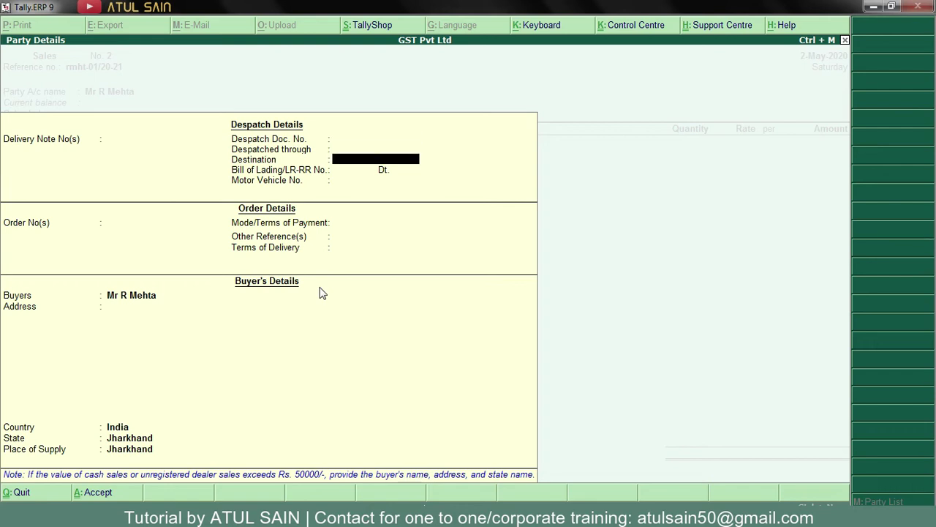
{"action": "key", "text": "Return"}
{"action": "key", "text": "Return"}
{"action": "key", "text": "Return"}
{"action": "key", "text": "Return"}
{"action": "key", "text": "Return"}
{"action": "key", "text": "Return"}
{"action": "key", "text": "Return"}
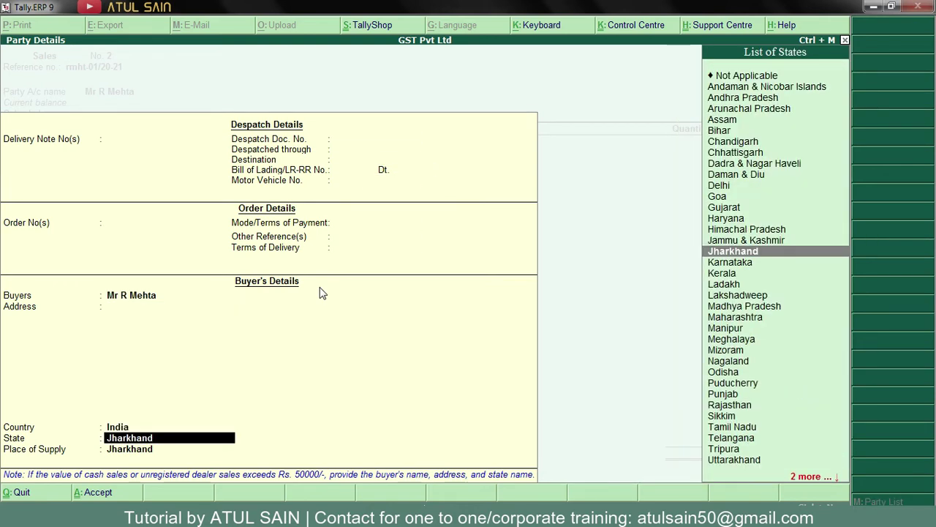
{"action": "key", "text": "Return"}
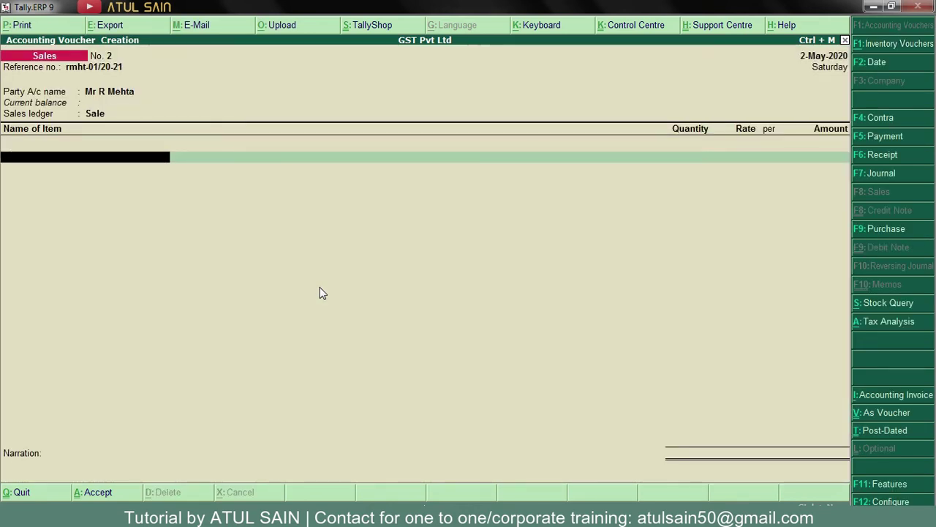
Step: Add the item Printer to the sales voucher with quantity 8 pcs at a rate of 4,600.00 per pcs
{"action": "type", "text": "Pri"}
{"action": "key", "text": "Return"}
{"action": "type", "text": "8"}
{"action": "key", "text": "Return"}
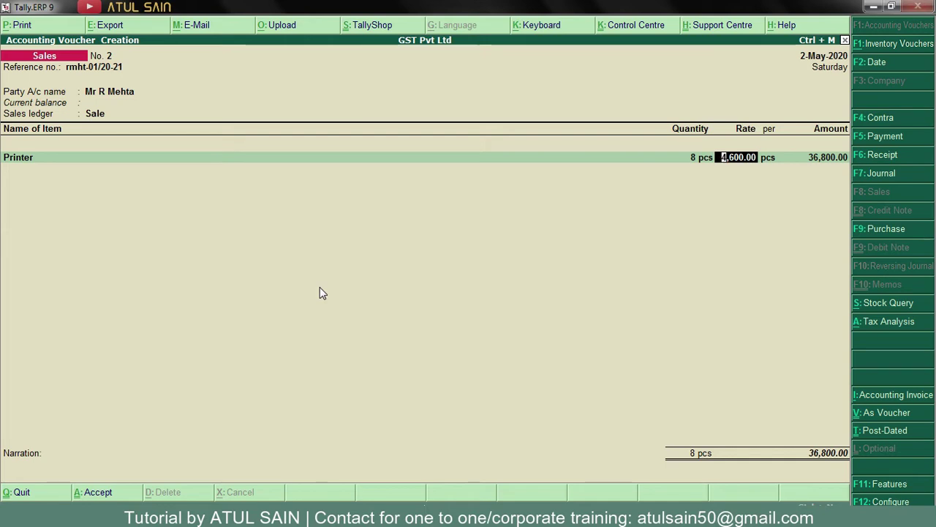
{"action": "key", "text": "Return"}
{"action": "key", "text": "Return"}
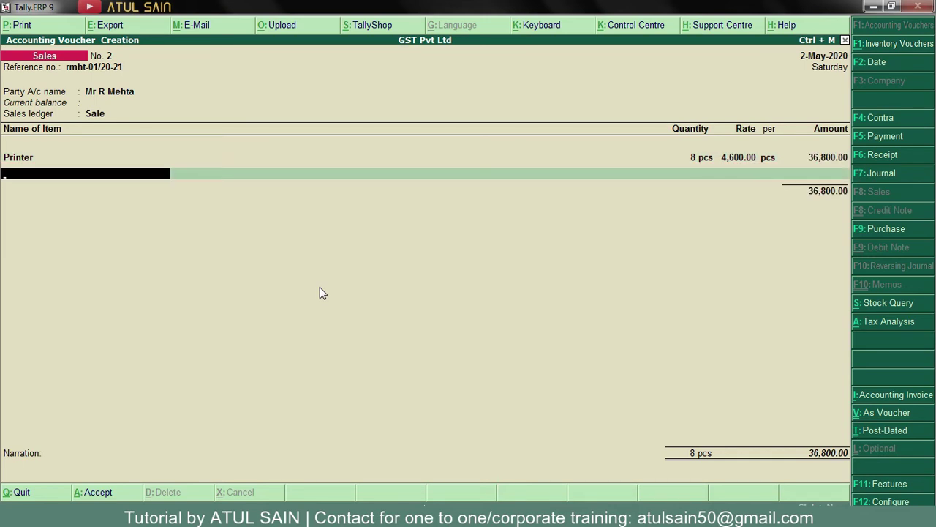
Step: End the item list and add the IGST ledger to the sales voucher
{"action": "key", "text": "Return"}
{"action": "type", "text": "Igs"}
{"action": "key", "text": "Return"}
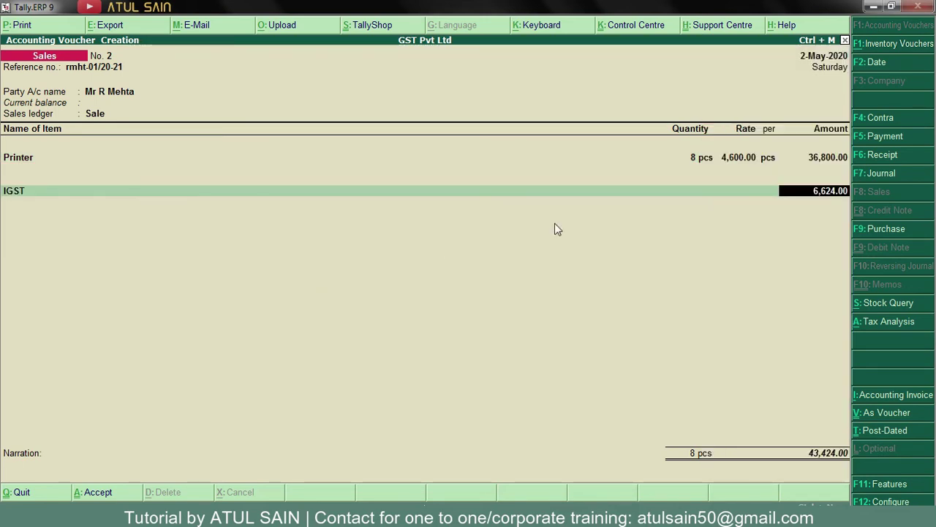
Step: Examine the sales voucher's tax analysis in detailed form, including the item's tax rate, and return to the voucher
{"action": "key", "text": "alt+a"}
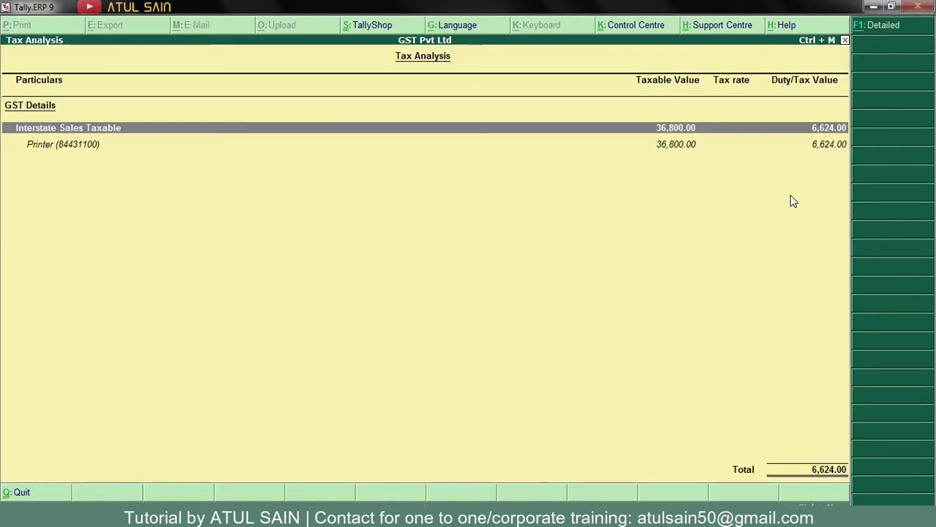
{"action": "key", "text": "alt+F1"}
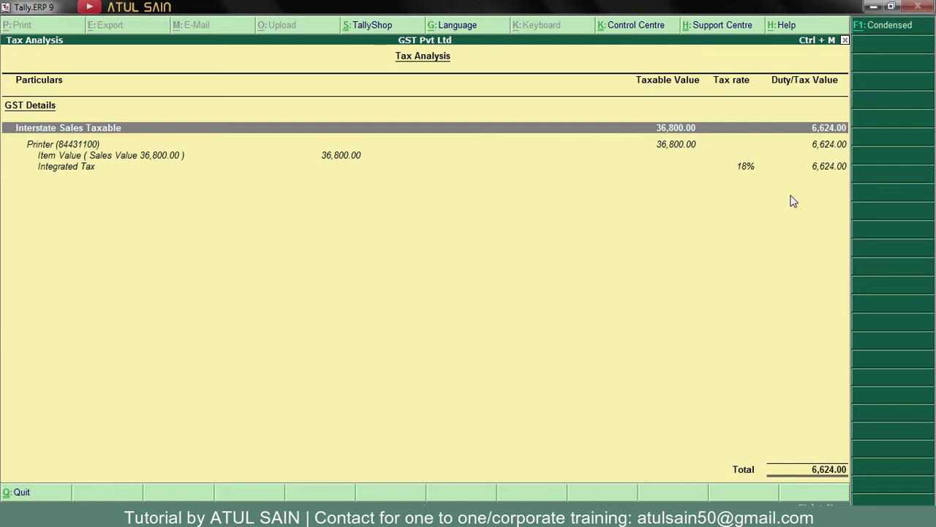
{"action": "key", "text": "Escape"}
Step: Preview the sales voucher's printed tax invoice, zoom in to check its details, and return to the voucher
{"action": "key", "text": "alt+p"}
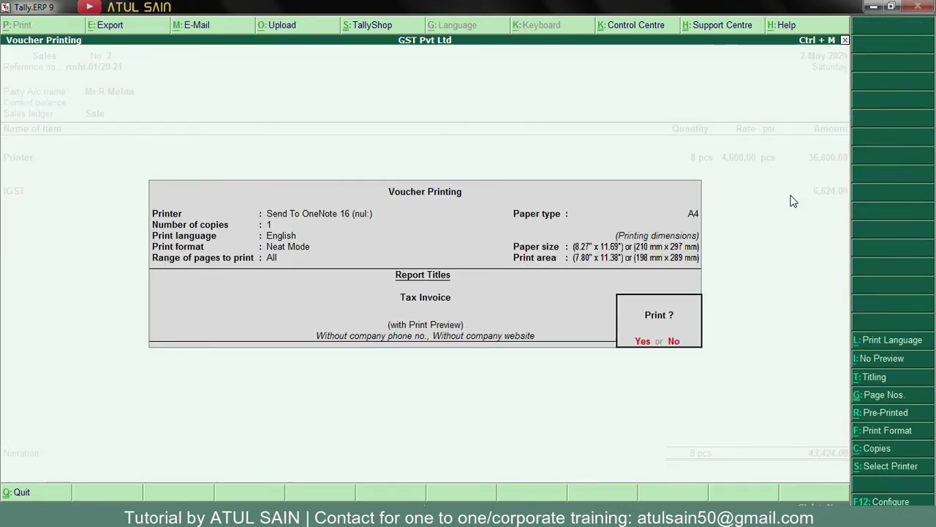
{"action": "key", "text": "Return"}
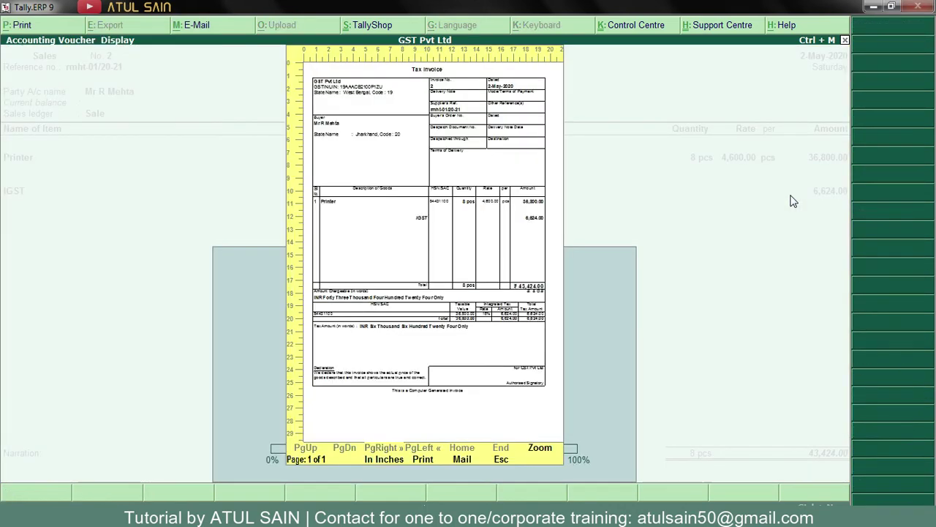
{"action": "key", "text": "alt+z"}
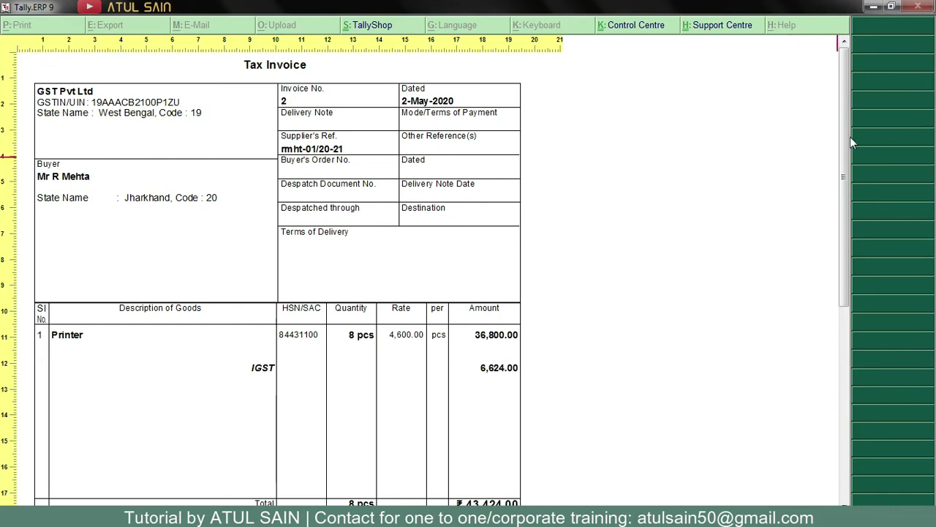
{"action": "left_click_drag", "start_coordinate": [843, 137], "coordinate": [838, 251]}
{"action": "scroll", "coordinate": [838, 251], "scroll_direction": "up", "scroll_amount": 5}
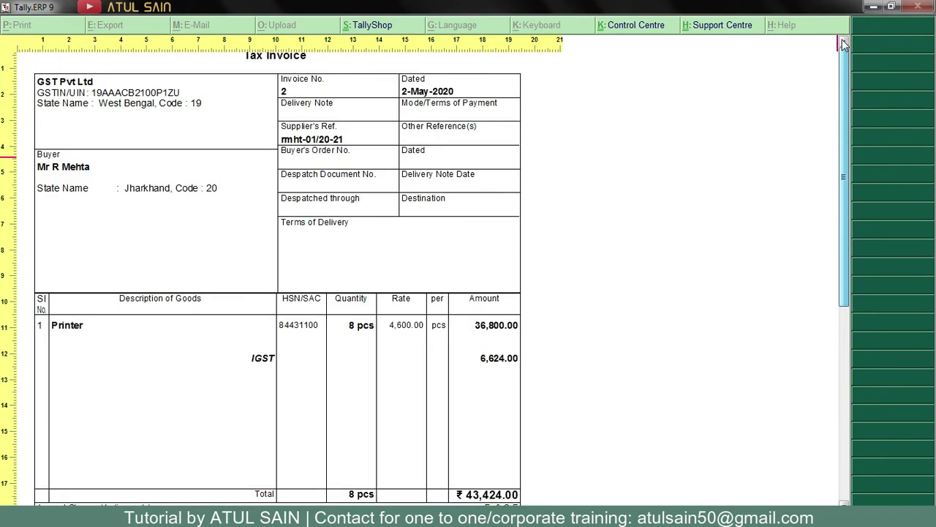
{"action": "left_click", "coordinate": [282, 139]}
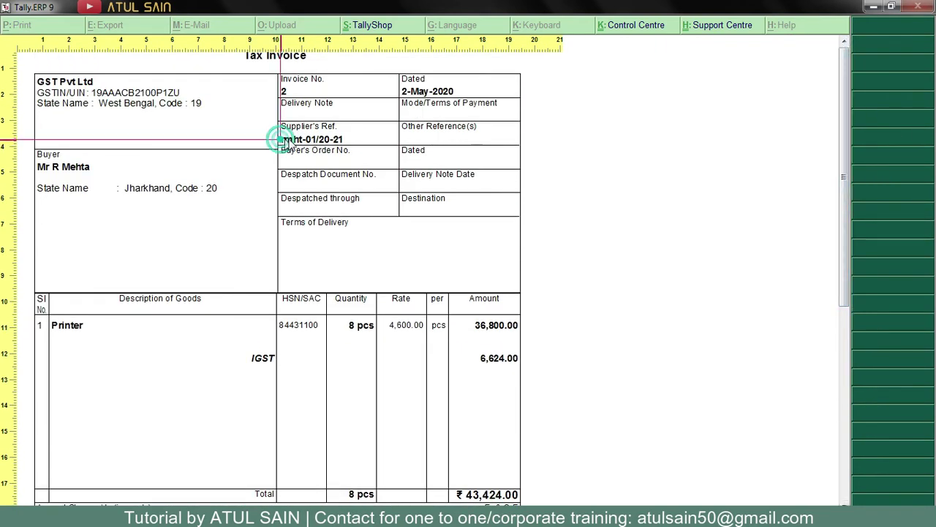
{"action": "left_click", "coordinate": [331, 149]}
{"action": "key", "text": "Escape"}
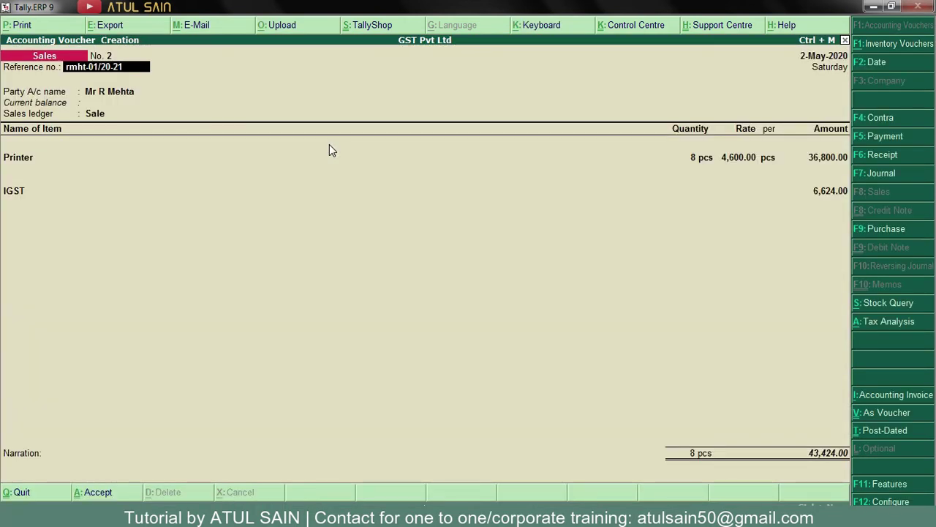
Step: Accept the voucher's reference, party, despatch, item and IGST entries unchanged up to the customer's bill-wise details
{"action": "key", "text": "Return"}
{"action": "key", "text": "Return"}
{"action": "key", "text": "Return"}
{"action": "key", "text": "Return"}
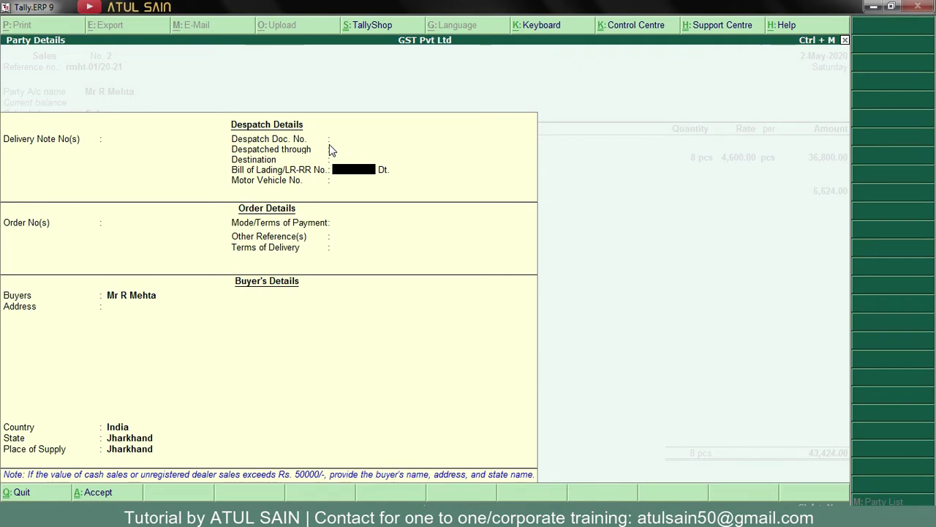
{"action": "key", "text": "Return"}
{"action": "key", "text": "Return"}
{"action": "key", "text": "Return"}
{"action": "key", "text": "Return"}
{"action": "key", "text": "Return"}
{"action": "key", "text": "Return"}
{"action": "key", "text": "Return"}
{"action": "key", "text": "Return"}
{"action": "key", "text": "Return"}
{"action": "key", "text": "Return"}
{"action": "key", "text": "Return"}
{"action": "key", "text": "Return"}
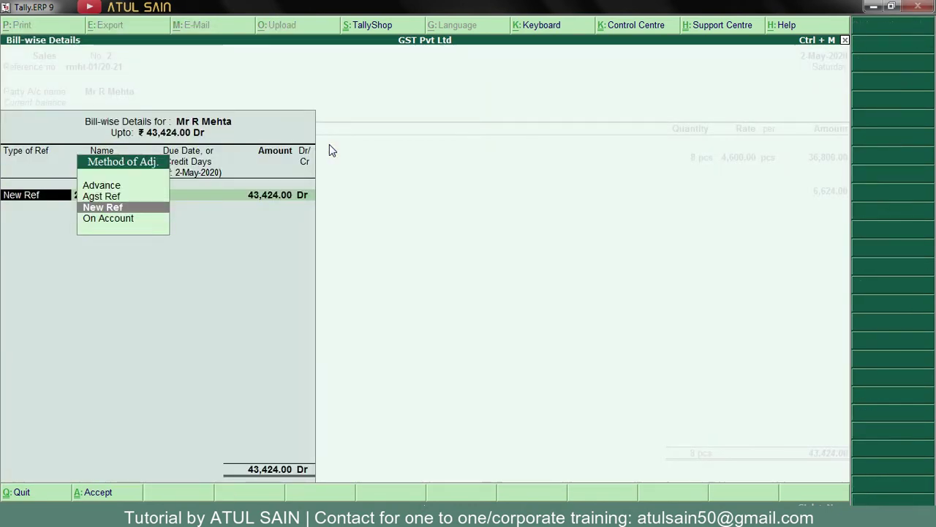
Step: Record the customer's bill as New Ref named Rmht-01/20-21 for the full voucher amount, without a credit period
{"action": "key", "text": "Return"}
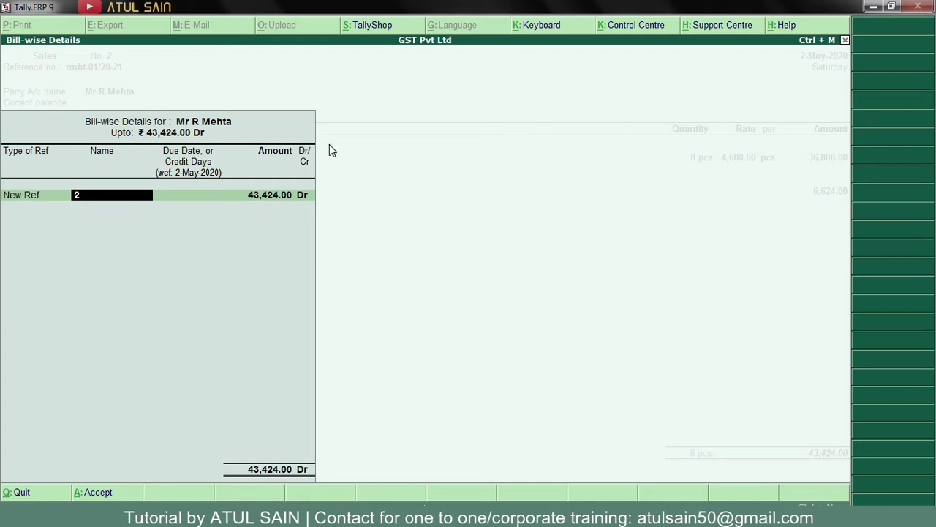
{"action": "type", "text": "M"}
{"action": "key", "text": "BackSpace"}
{"action": "type", "text": "Rmht"}
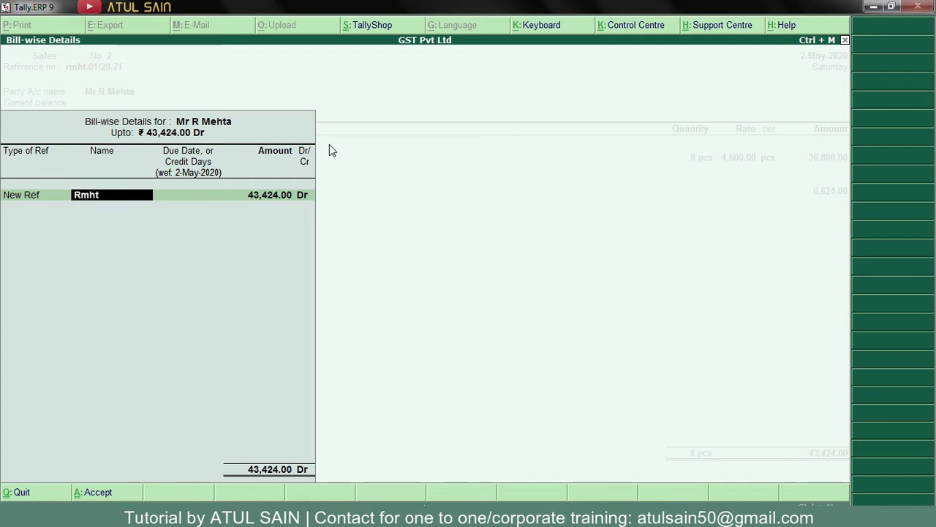
{"action": "type", "text": "-01/20-21"}
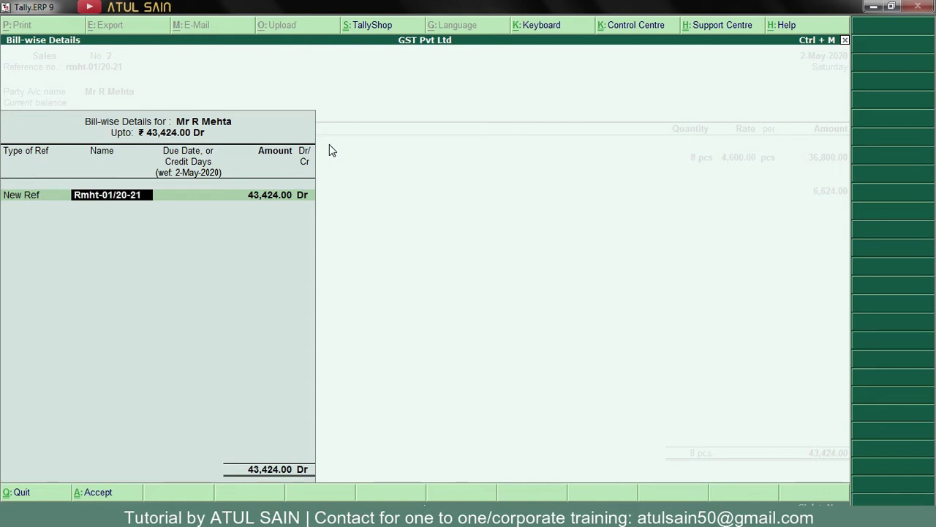
{"action": "key", "text": "Return"}
{"action": "key", "text": "Return"}
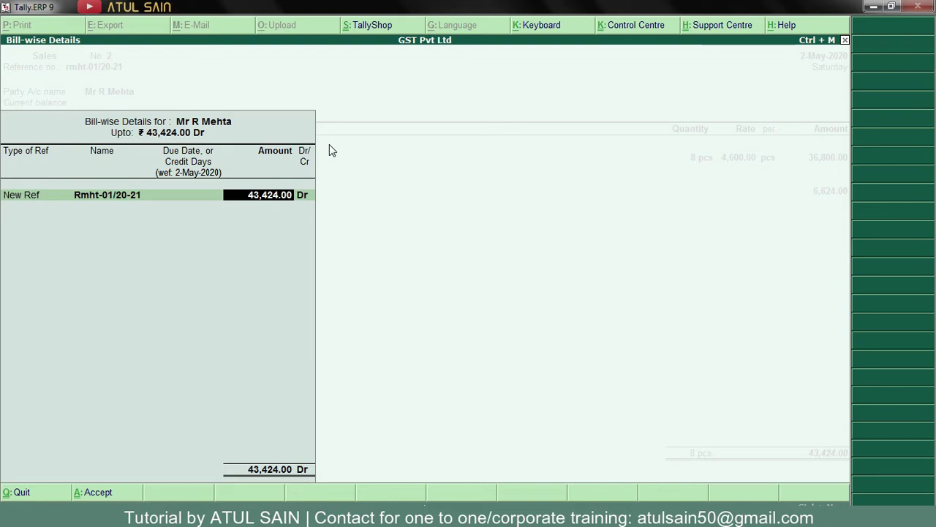
{"action": "key", "text": "Return"}
{"action": "key", "text": "Return"}
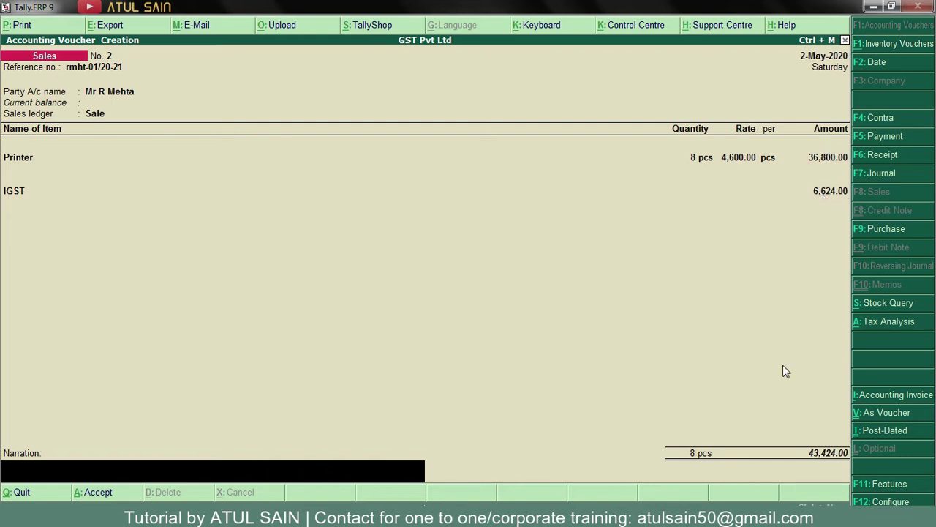
Step: Enter the narration "Being goods sold.", save the sales voucher, and leave voucher creation
{"action": "type", "text": "Being g"}
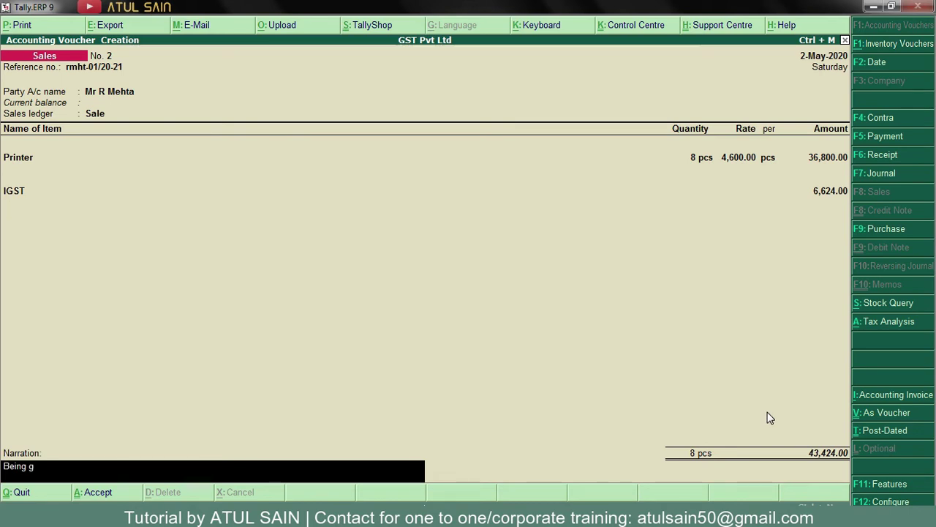
{"action": "type", "text": "oods sold."}
{"action": "key", "text": "Return"}
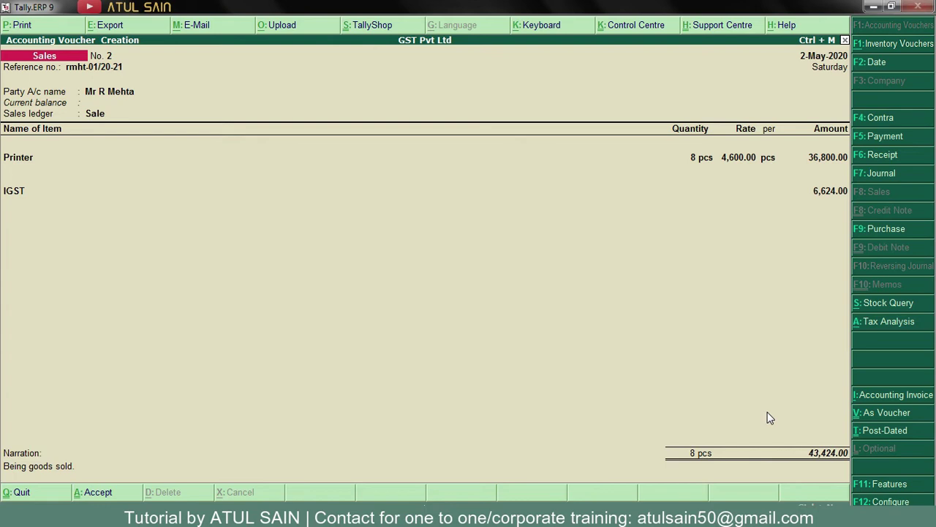
{"action": "key", "text": "Return"}
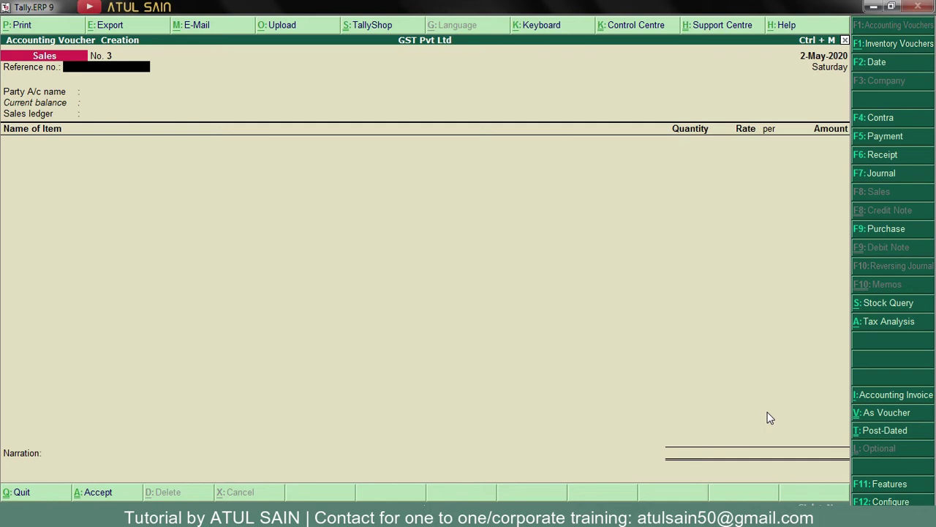
{"action": "key", "text": "Escape"}
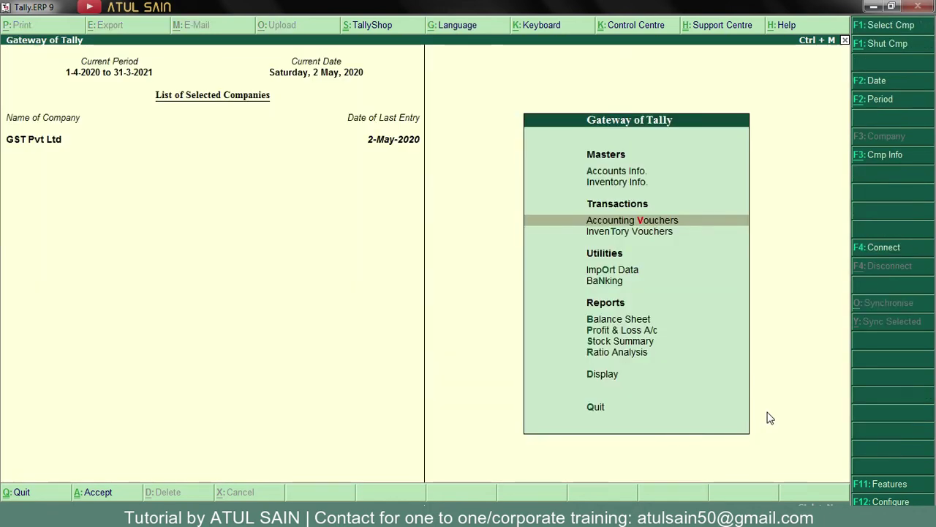
Step: Open the company's balance sheet and show it in detailed form
{"action": "key", "text": "Down"}
{"action": "key", "text": "Down"}
{"action": "key", "text": "Down"}
{"action": "key", "text": "Down"}
{"action": "key", "text": "Down"}
{"action": "key", "text": "Up"}
{"action": "key", "text": "Return"}
{"action": "key", "text": "alt+F1"}
Step: Drill down from Duties & Taxes to the IGST ledger's May vouchers, check them, and return to the balance sheet
{"action": "key", "text": "Down"}
{"action": "key", "text": "Down"}
{"action": "key", "text": "Down"}
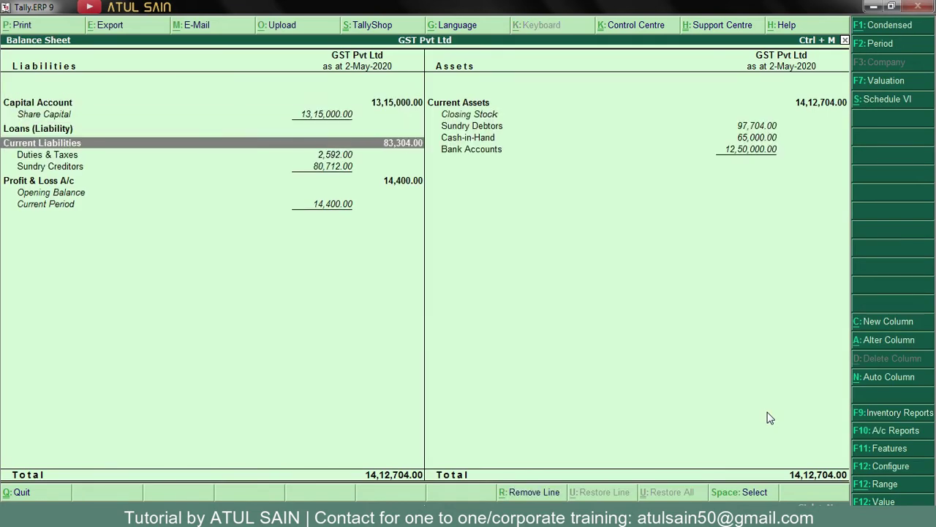
{"action": "key", "text": "Down"}
{"action": "key", "text": "Return"}
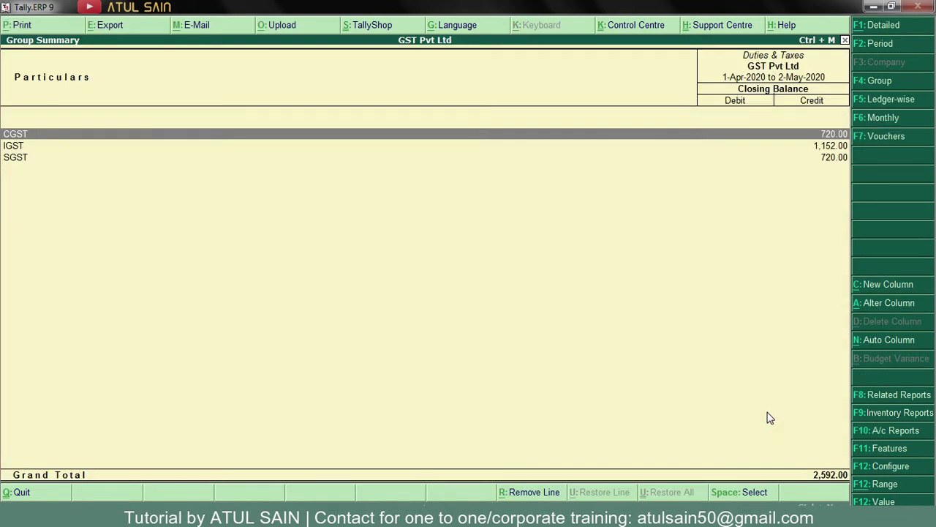
{"action": "key", "text": "Down"}
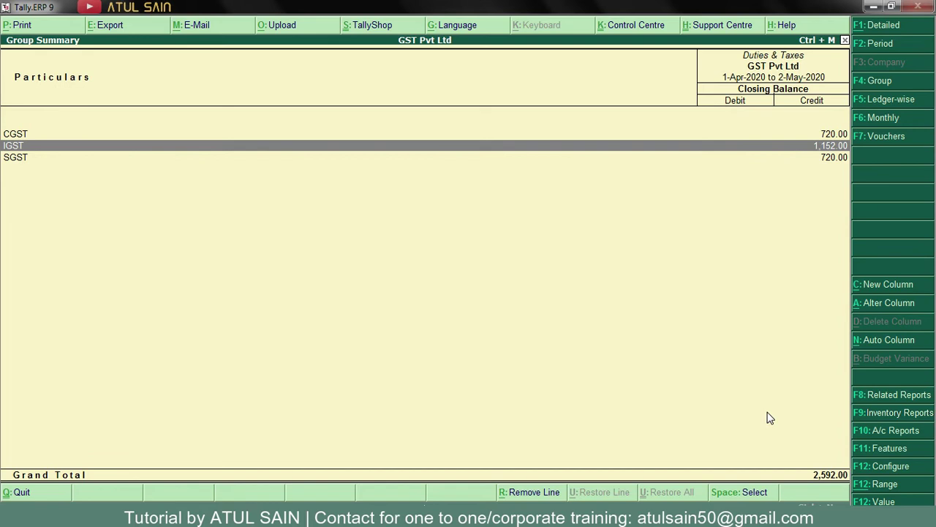
{"action": "key", "text": "Return"}
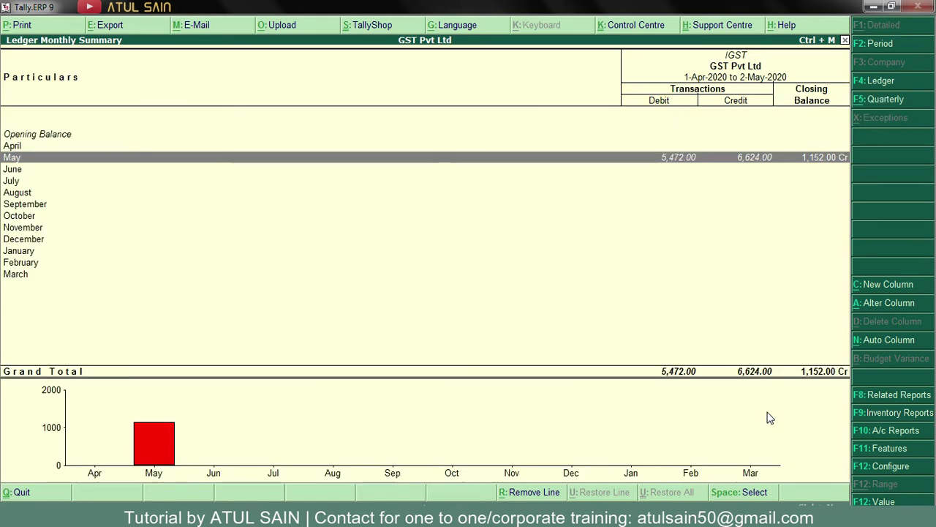
{"action": "key", "text": "Return"}
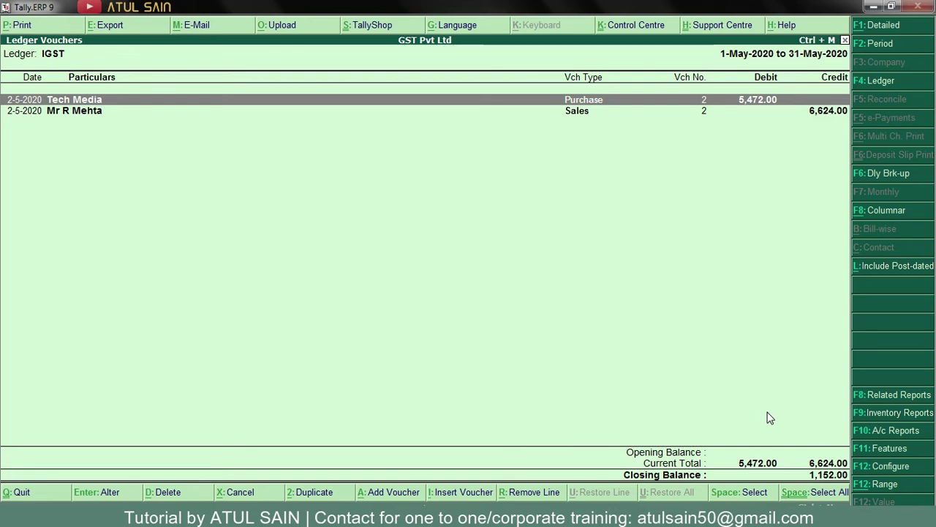
{"action": "key", "text": "Escape"}
{"action": "key", "text": "Escape"}
{"action": "key", "text": "Escape"}
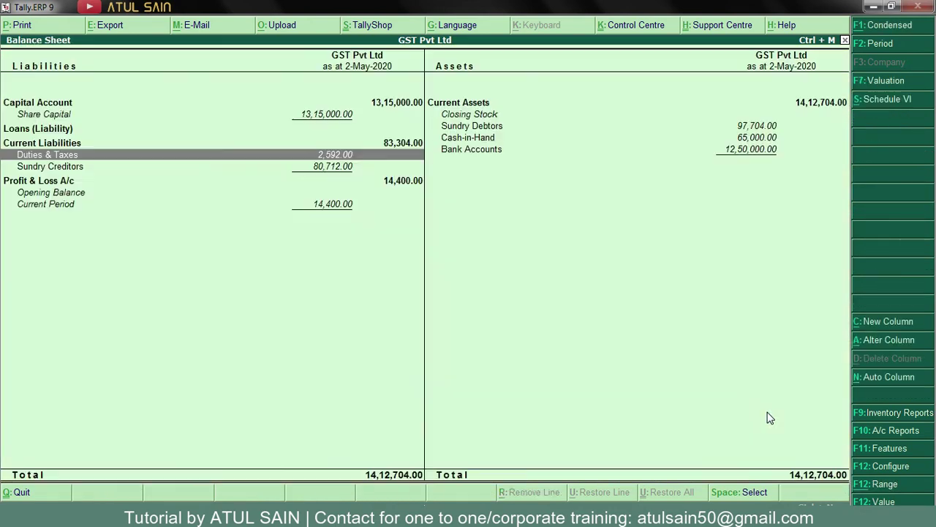
Step: Drill down from Sundry Debtors to the consumer's May ledger vouchers, check them, and leave the balance sheet
{"action": "key", "text": "Right"}
{"action": "key", "text": "Up"}
{"action": "key", "text": "Up"}
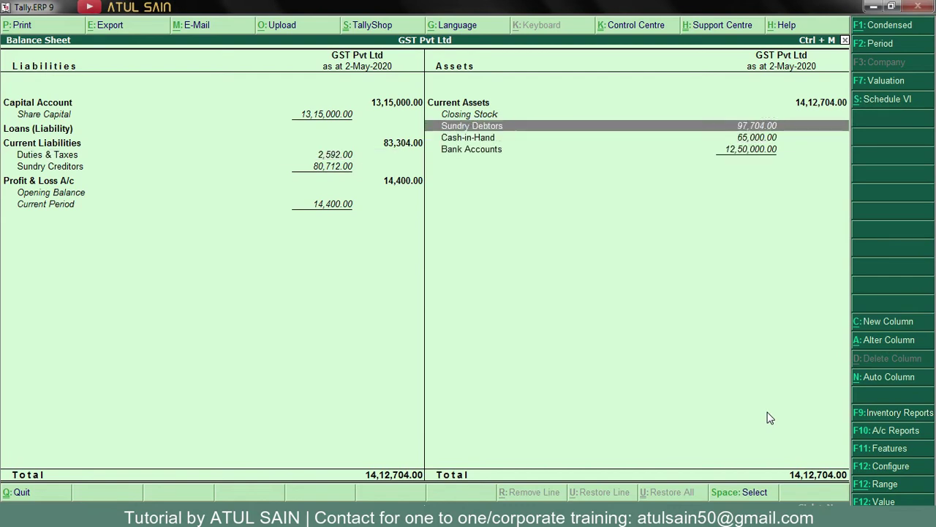
{"action": "key", "text": "Return"}
{"action": "key", "text": "Down"}
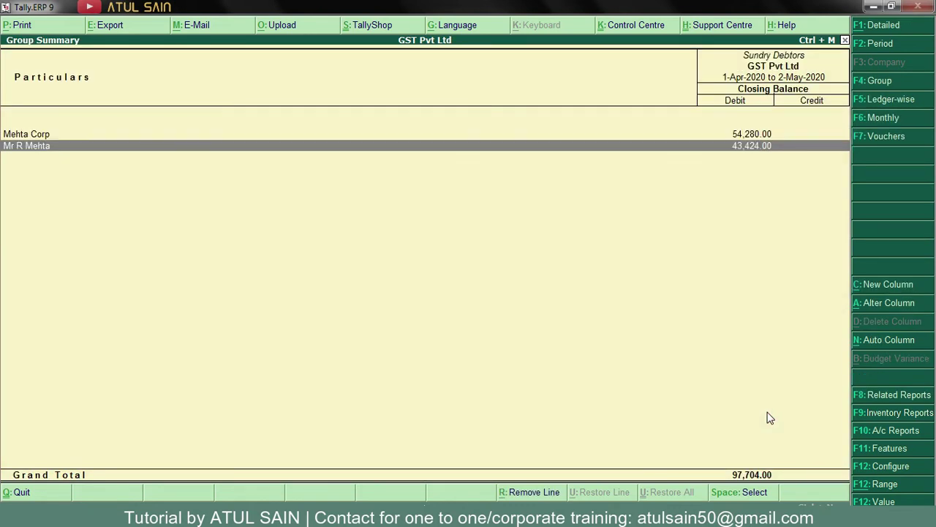
{"action": "key", "text": "Return"}
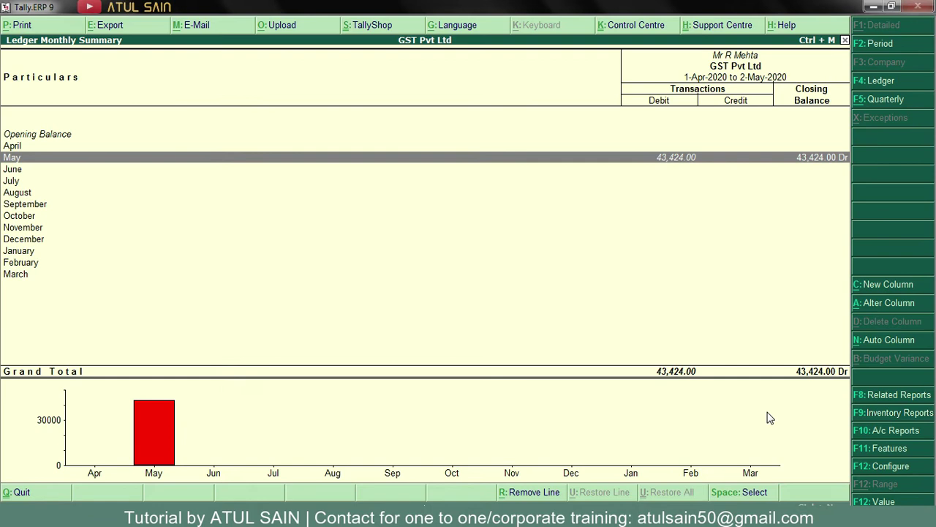
{"action": "key", "text": "Return"}
{"action": "key", "text": "Return"}
{"action": "key", "text": "Escape"}
{"action": "key", "text": "Escape"}
{"action": "key", "text": "Escape"}
{"action": "key", "text": "Escape"}
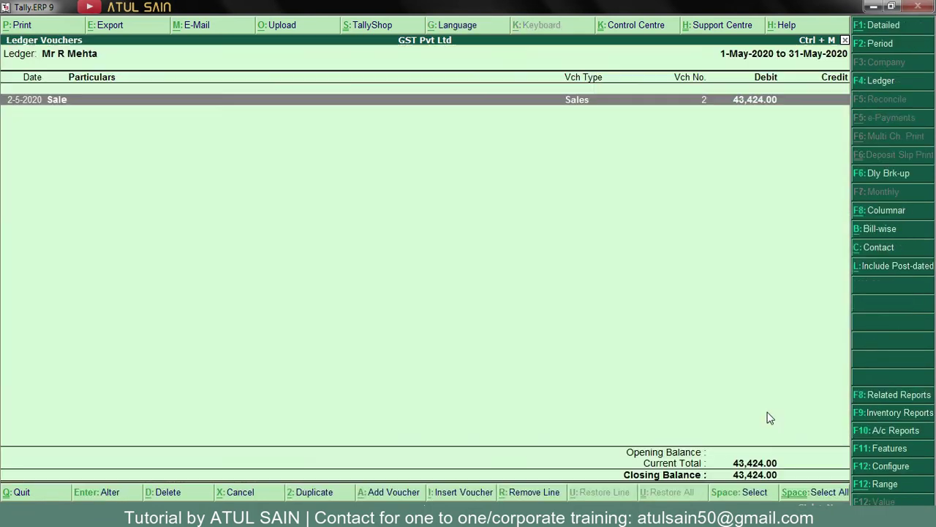
{"action": "key", "text": "Escape"}
Step: Show the outstanding bills receivable in detailed form and go to the consumer's 2-May-2020 bill
{"action": "key", "text": "Down"}
{"action": "key", "text": "Down"}
{"action": "key", "text": "Down"}
{"action": "key", "text": "Down"}
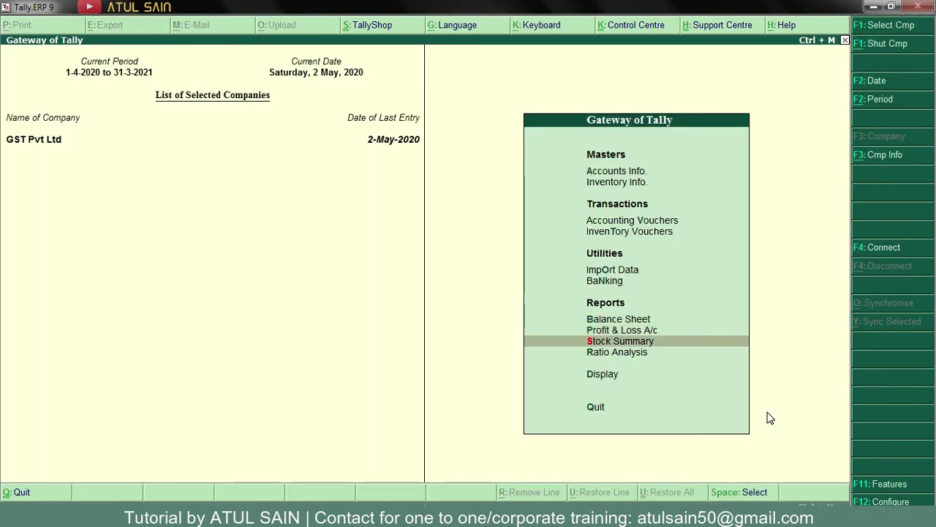
{"action": "key", "text": "Return"}
{"action": "key", "text": "Down"}
{"action": "key", "text": "Down"}
{"action": "key", "text": "Down"}
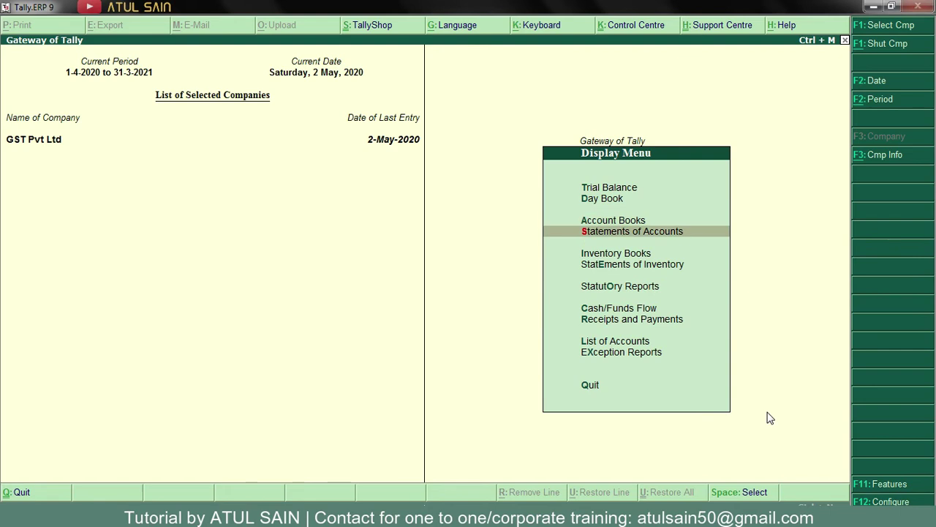
{"action": "key", "text": "Return"}
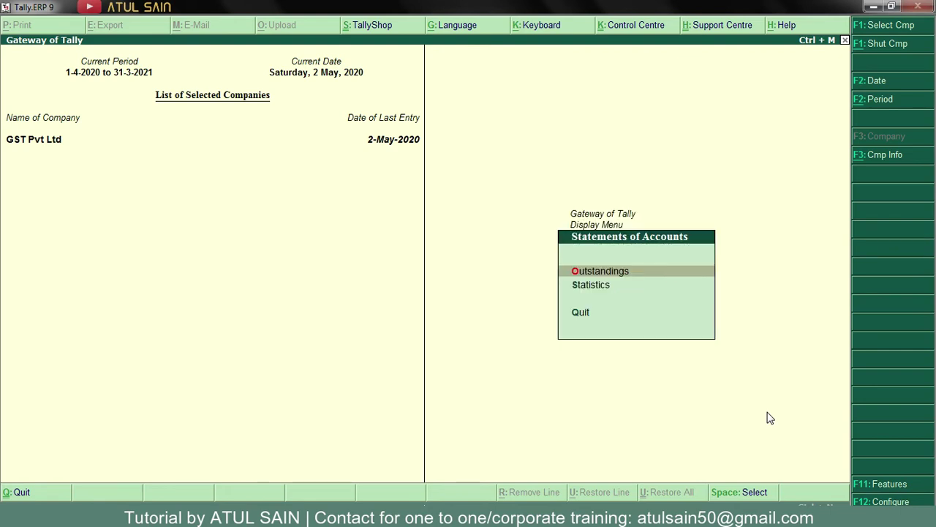
{"action": "key", "text": "Return"}
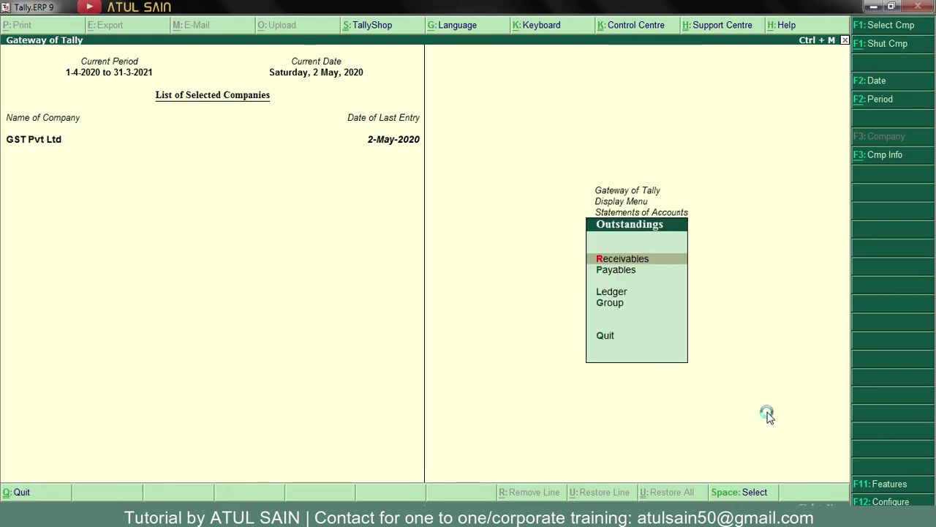
{"action": "key", "text": "Return"}
{"action": "key", "text": "alt+F1"}
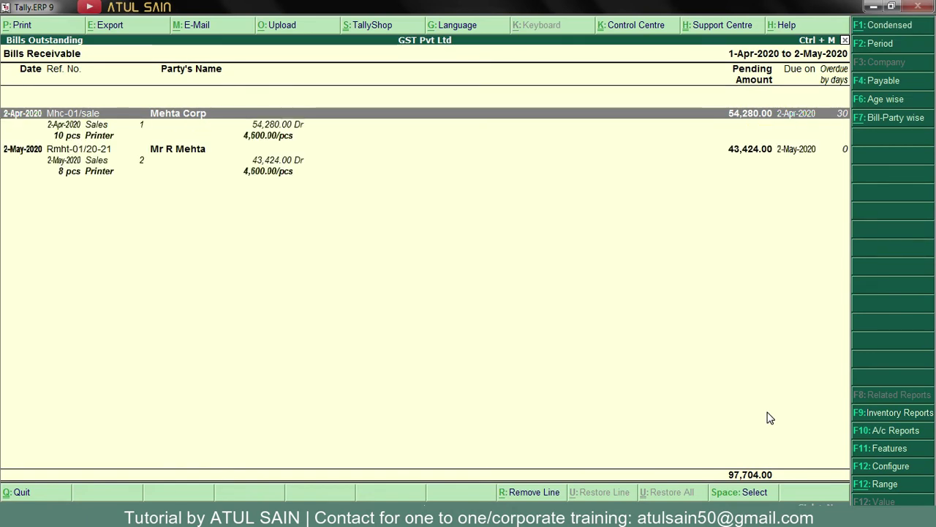
{"action": "key", "text": "Down"}
{"action": "key", "text": "Down"}
{"action": "key", "text": "Down"}
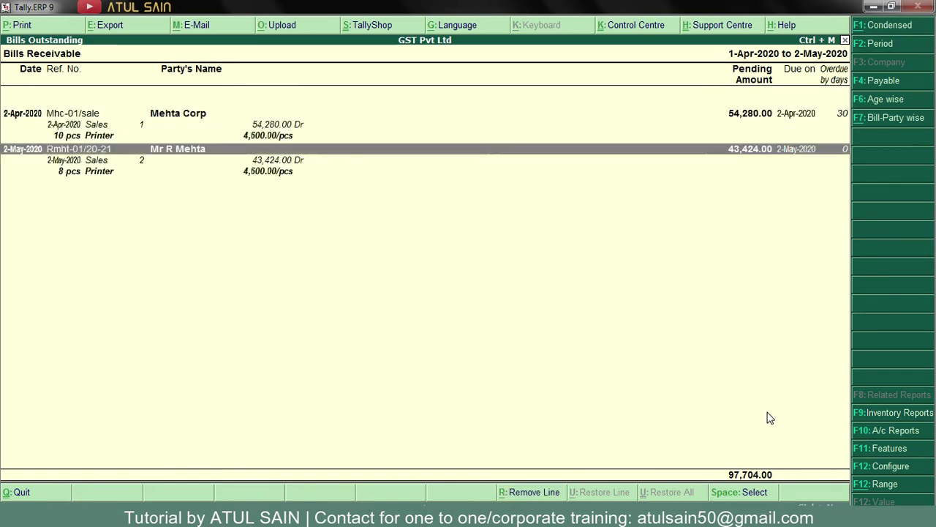
Step: Show the outstanding bills payable in detailed form, check the supplier bills, and return to the Gateway of Tally
{"action": "key", "text": "Escape"}
{"action": "key", "text": "Down"}
{"action": "key", "text": "Return"}
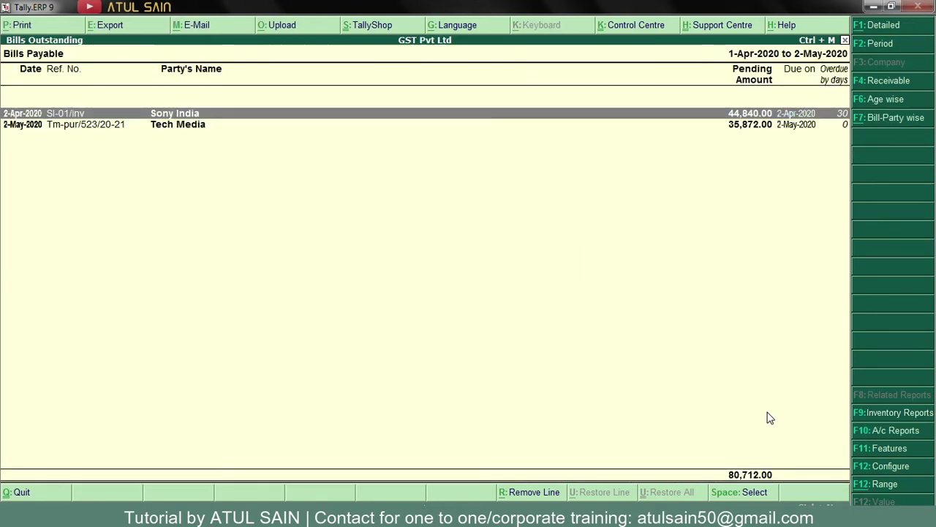
{"action": "key", "text": "alt+F1"}
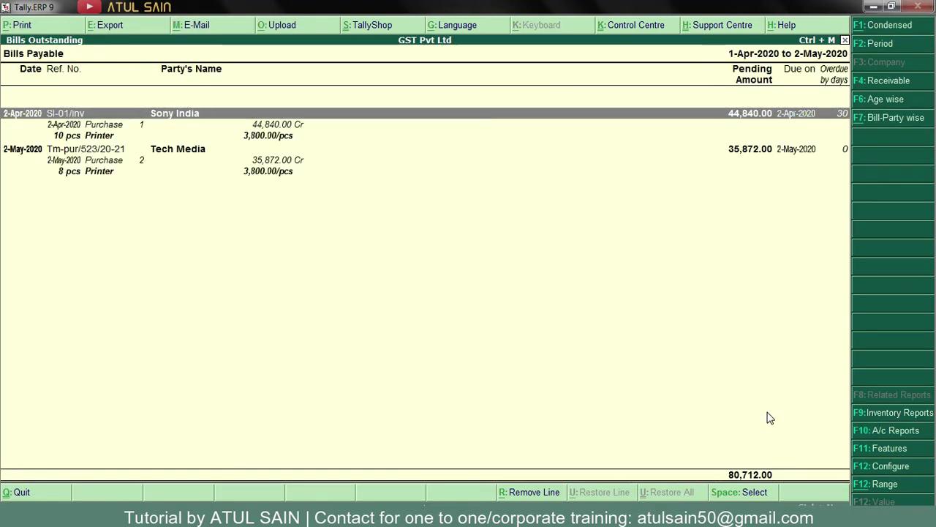
{"action": "key", "text": "Escape"}
{"action": "key", "text": "Escape"}
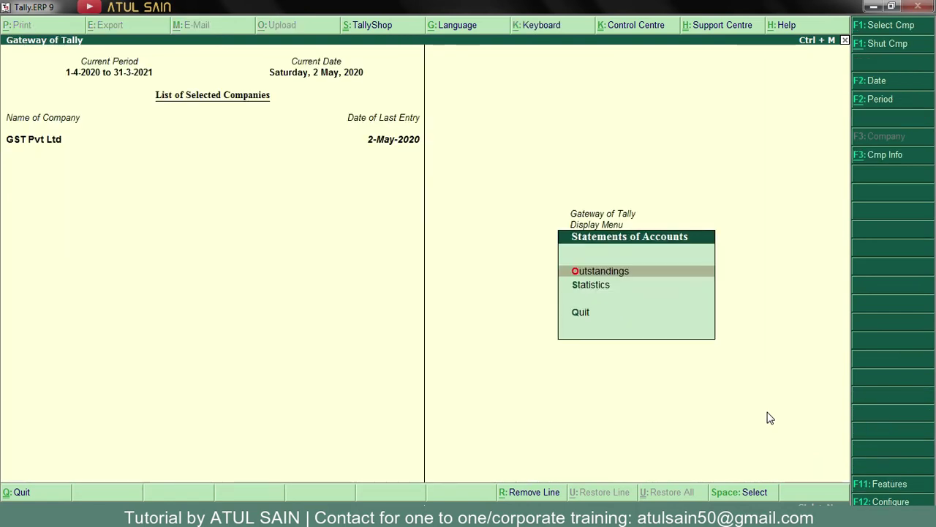
{"action": "key", "text": "Escape"}
{"action": "key", "text": "Escape"}
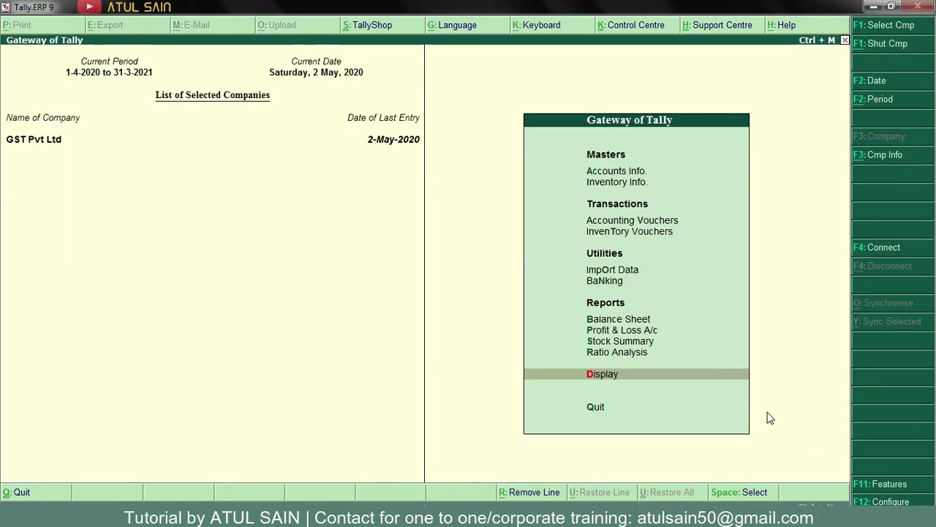
Step: Switch to the Word assignment and highlight question 3, the printer and mouse purchase from Sodi House, for reading
{"action": "key", "text": "alt+Tab"}
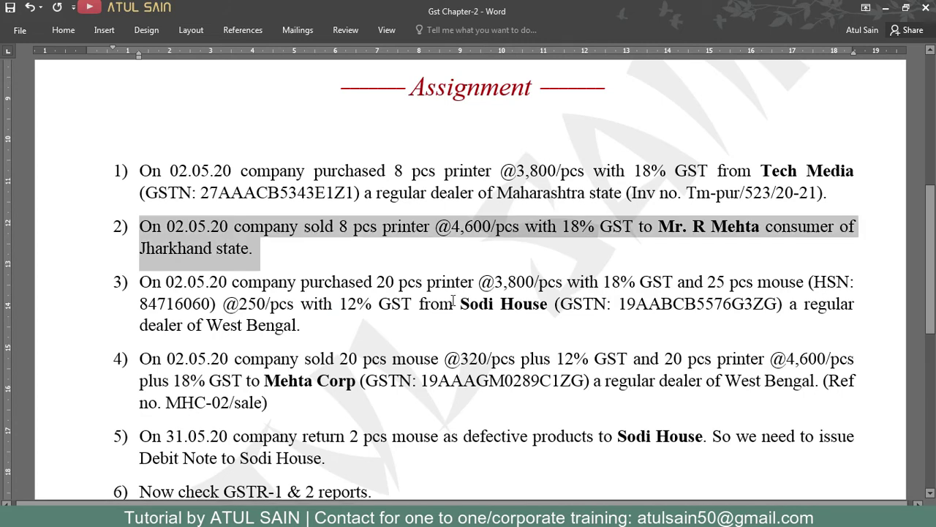
{"action": "scroll", "coordinate": [312, 300], "scroll_direction": "down", "scroll_amount": 1}
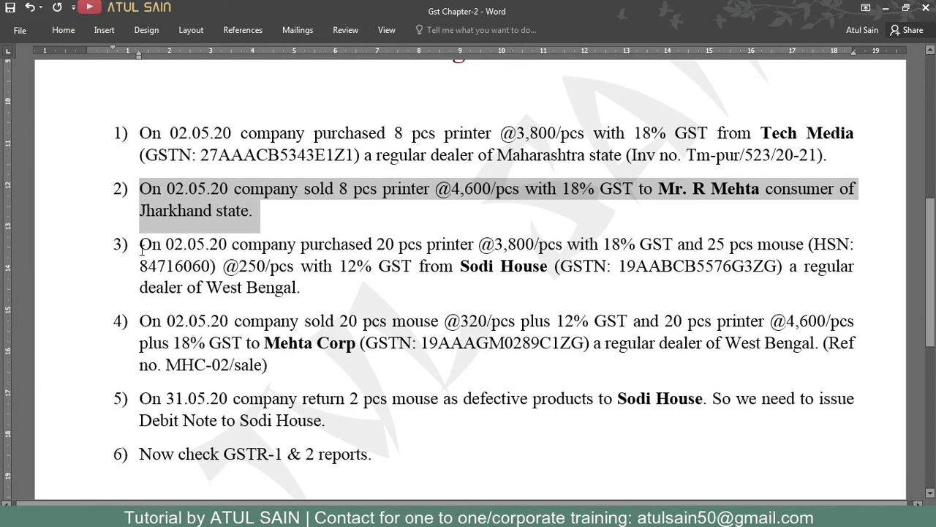
{"action": "left_click_drag", "start_coordinate": [140, 243], "coordinate": [305, 296]}
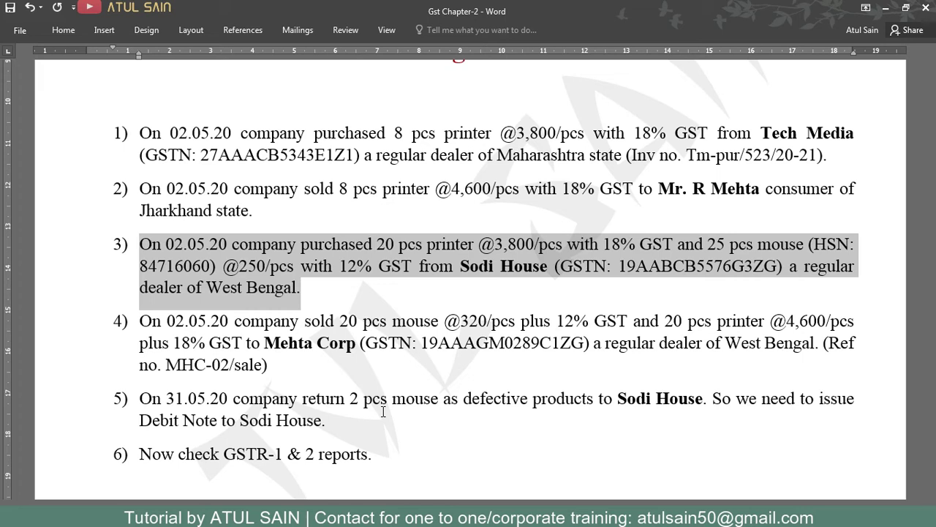
Step: Return to Tally.ERP 9 and open the creation form for a single stock item
{"action": "key", "text": "alt+Tab"}
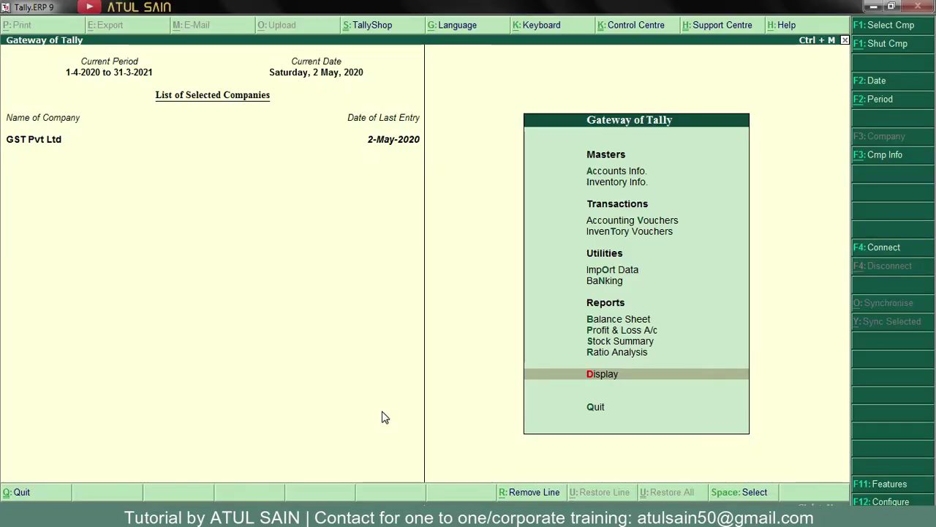
{"action": "key", "text": "Up"}
{"action": "key", "text": "Up"}
{"action": "key", "text": "Up"}
{"action": "key", "text": "Up"}
{"action": "key", "text": "Up"}
{"action": "key", "text": "Up"}
{"action": "key", "text": "Up"}
{"action": "key", "text": "Up"}
{"action": "key", "text": "Up"}
{"action": "key", "text": "Up"}
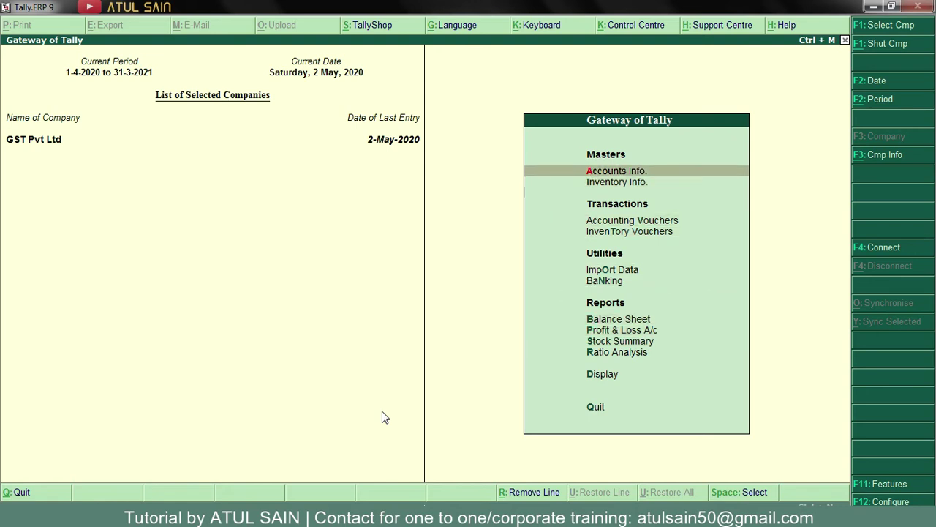
{"action": "key", "text": "Down"}
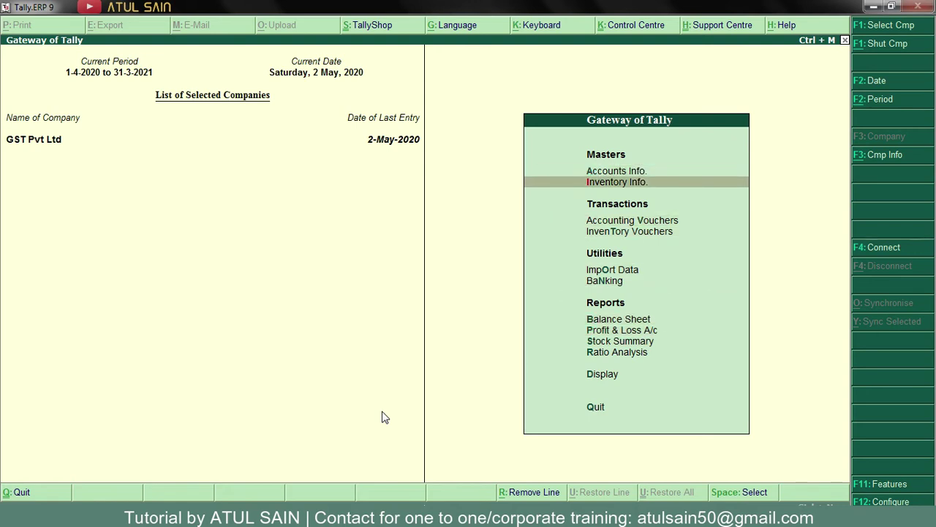
{"action": "key", "text": "Return"}
{"action": "key", "text": "Down"}
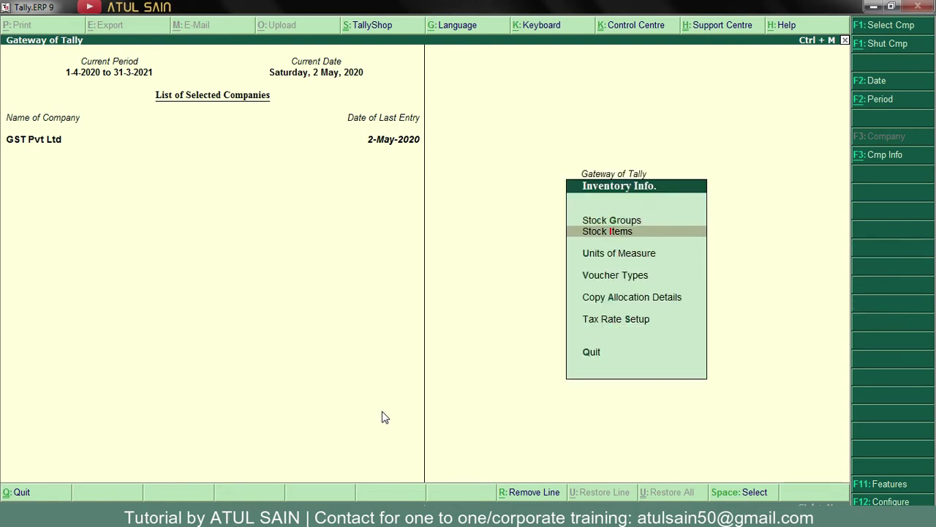
{"action": "key", "text": "Return"}
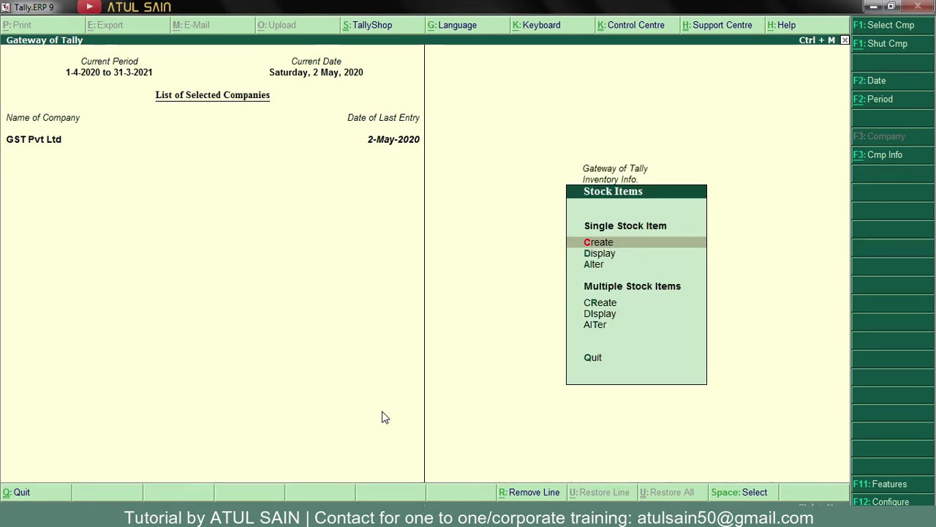
{"action": "key", "text": "Return"}
Step: Name the stock item Mouse, keep it under Primary, set its unit to pcs and GST to Applicable
{"action": "type", "text": "Mouse"}
{"action": "key", "text": "Return"}
{"action": "key", "text": "Return"}
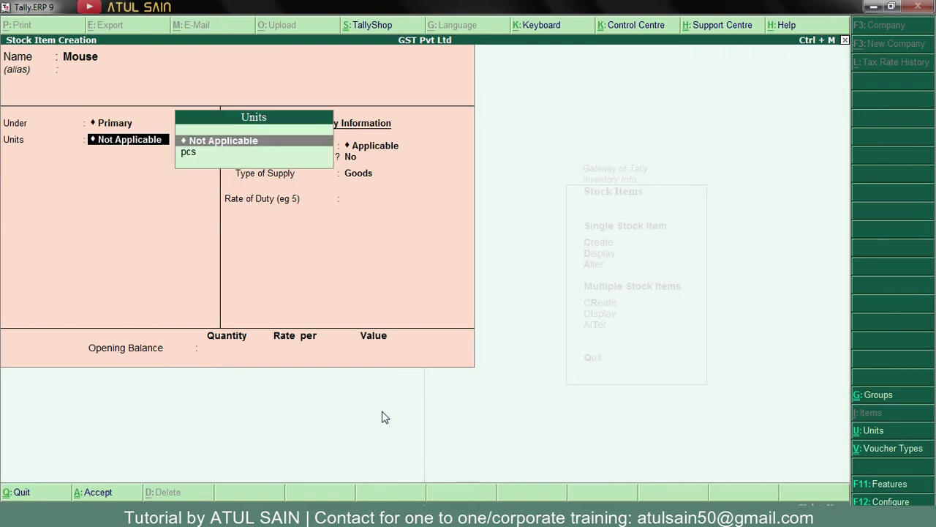
{"action": "key", "text": "Down"}
{"action": "key", "text": "Return"}
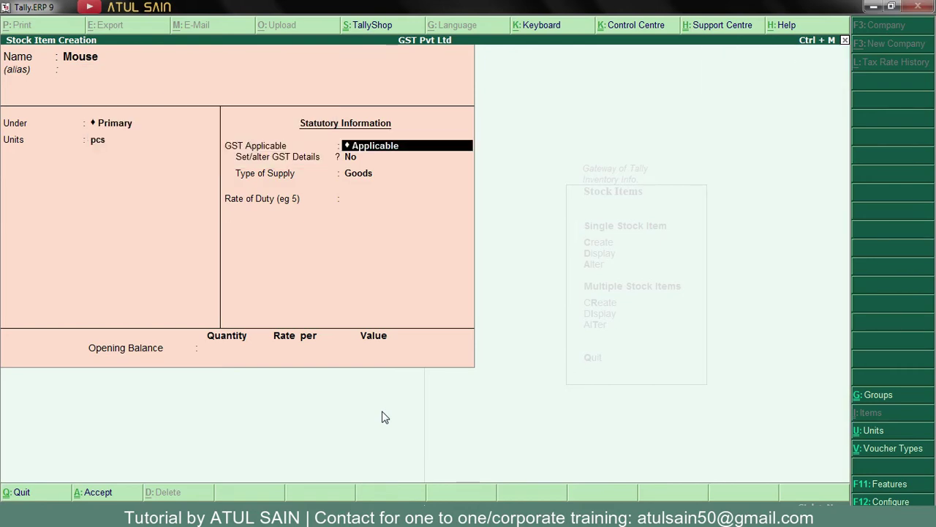
{"action": "key", "text": "Return"}
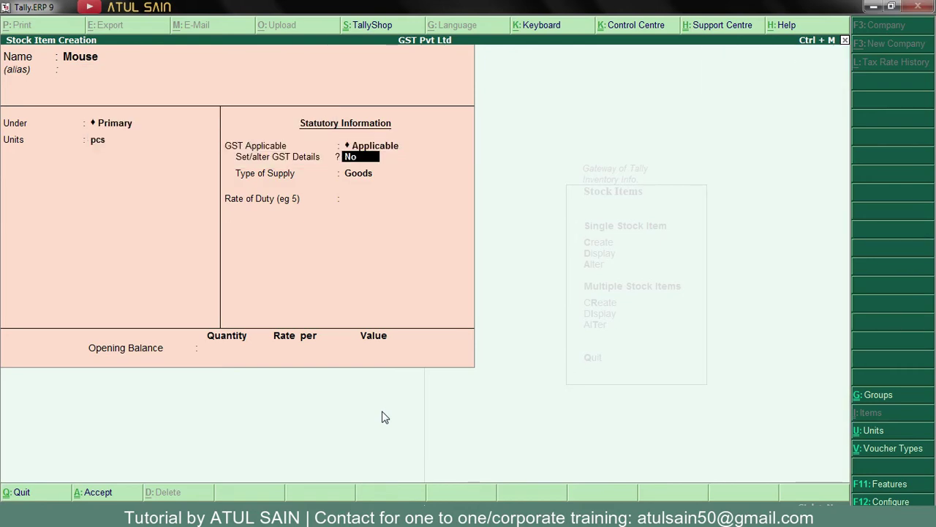
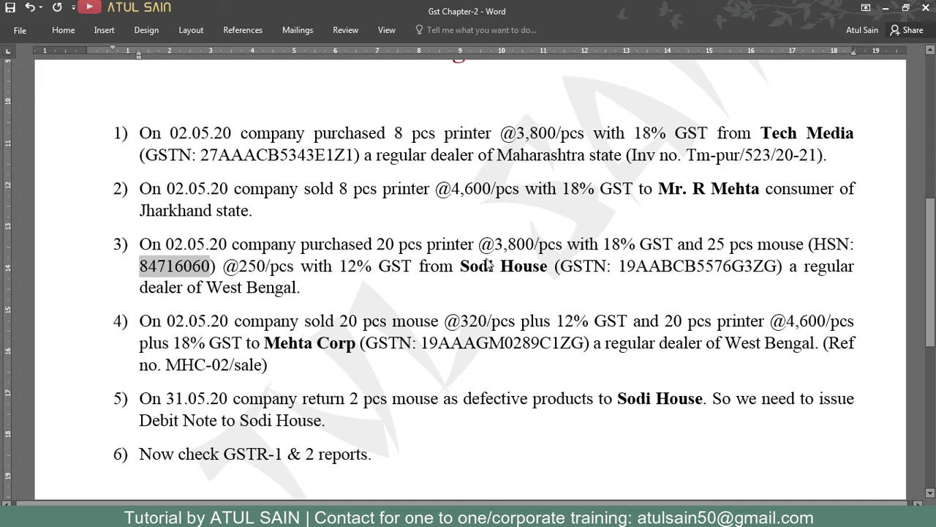
Step: Return to Tally's purchase voucher and set the supplier invoice number to sh-pur-01/20-21, dated 2-May-2020
{"action": "key", "text": "alt+Tab"}
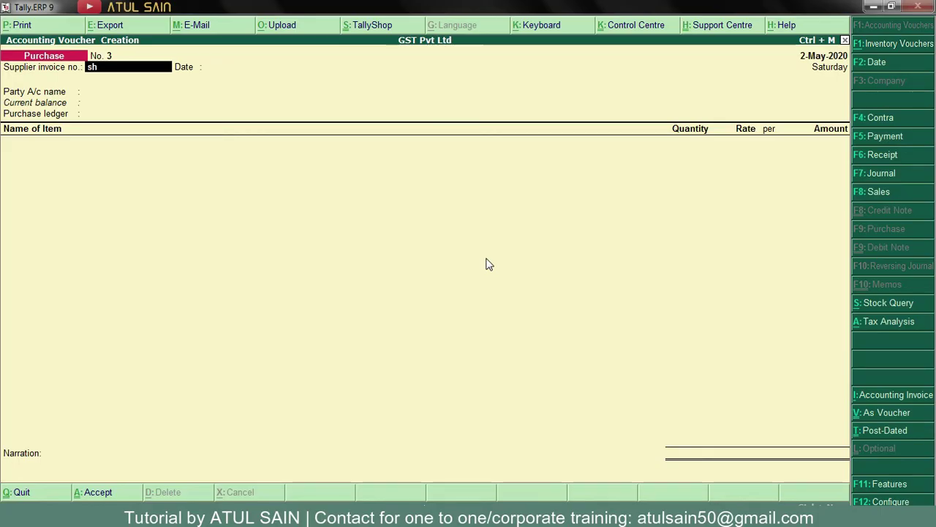
{"action": "type", "text": "ur-"}
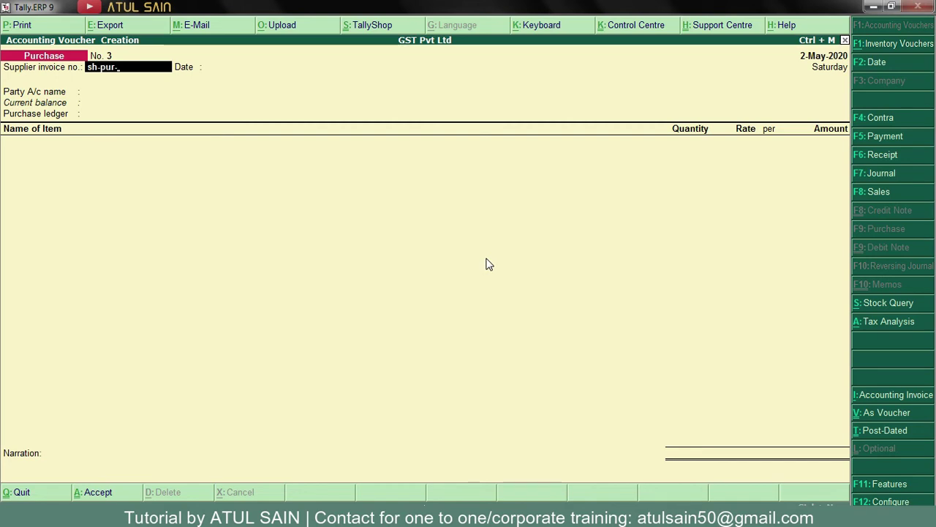
{"action": "type", "text": "01/20-21"}
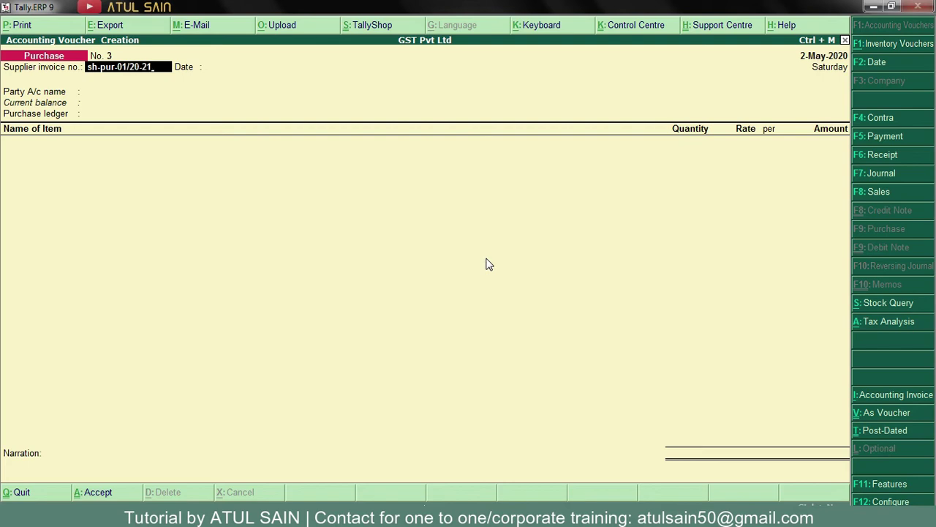
{"action": "key", "text": "Return"}
{"action": "key", "text": "BackSpace"}
{"action": "key", "text": "Return"}
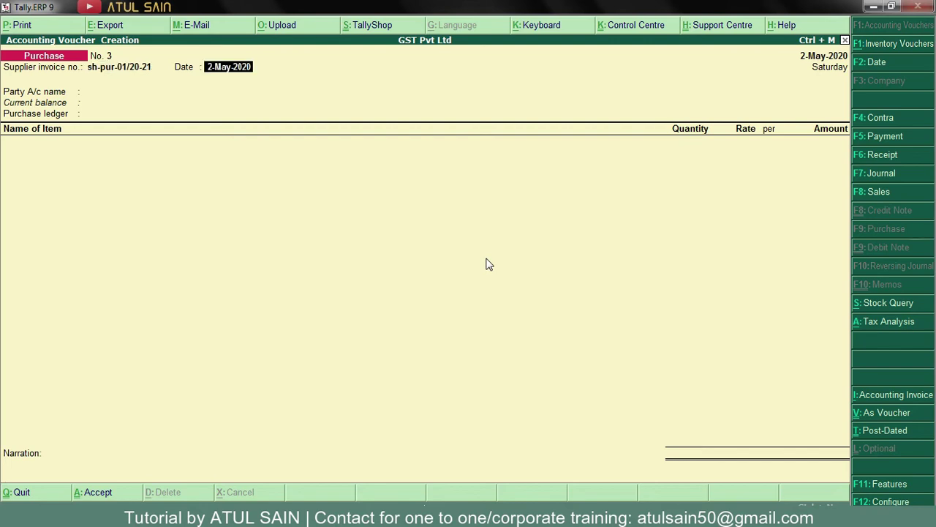
{"action": "key", "text": "Return"}
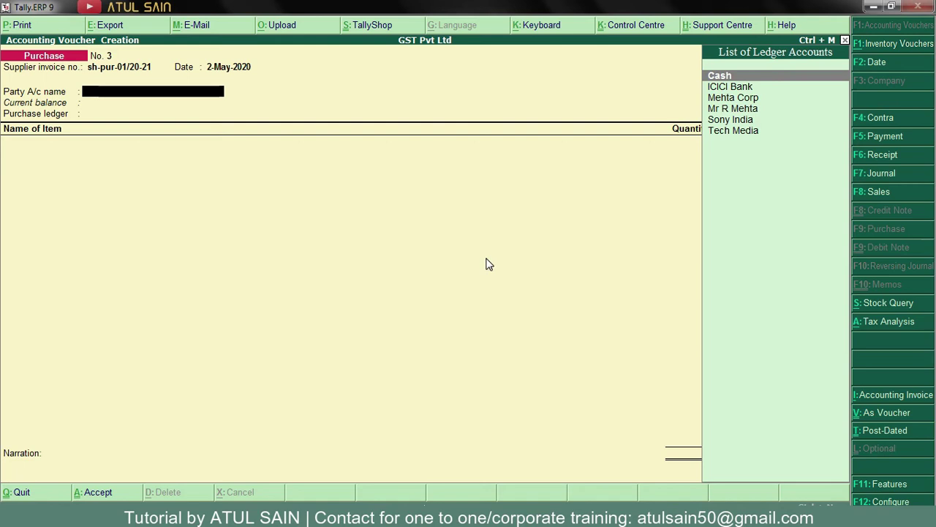
Step: Start a party ledger named Sodi House under Sundry Creditors, with bill-by-bill balances and West Bengal, India as its location
{"action": "key", "text": "alt+c"}
{"action": "type", "text": "Sod"}
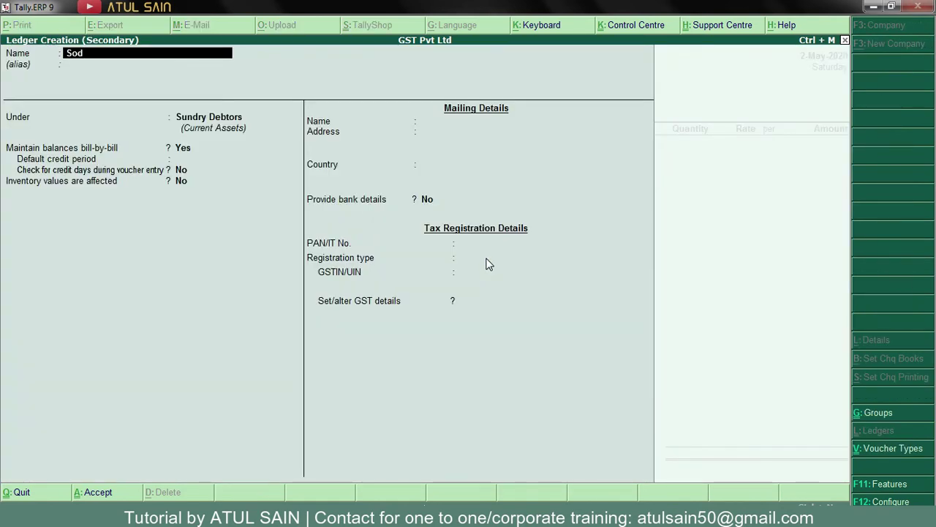
{"action": "type", "text": "i House"}
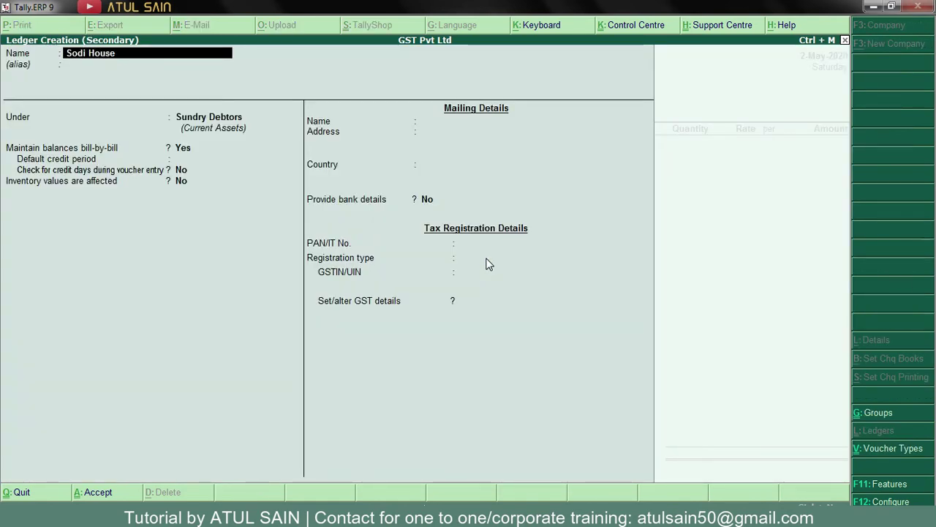
{"action": "key", "text": "Return"}
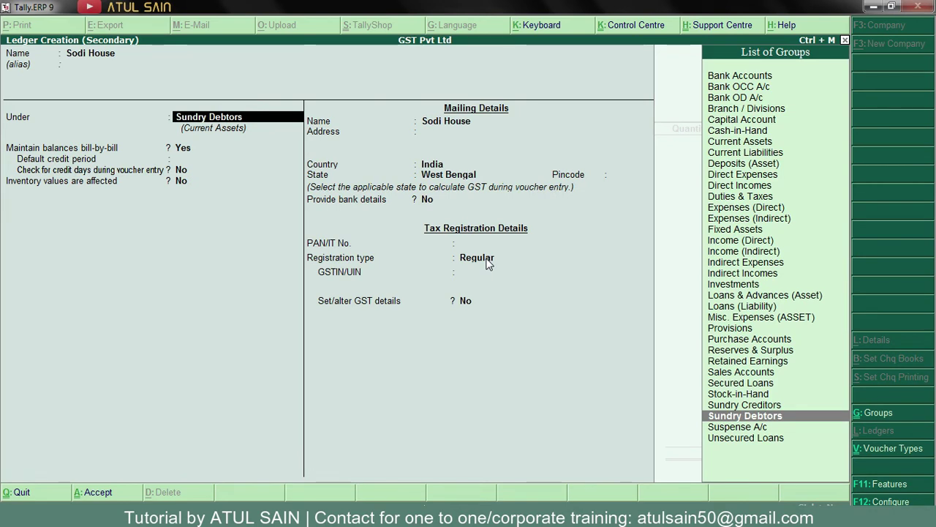
{"action": "type", "text": "Sun"}
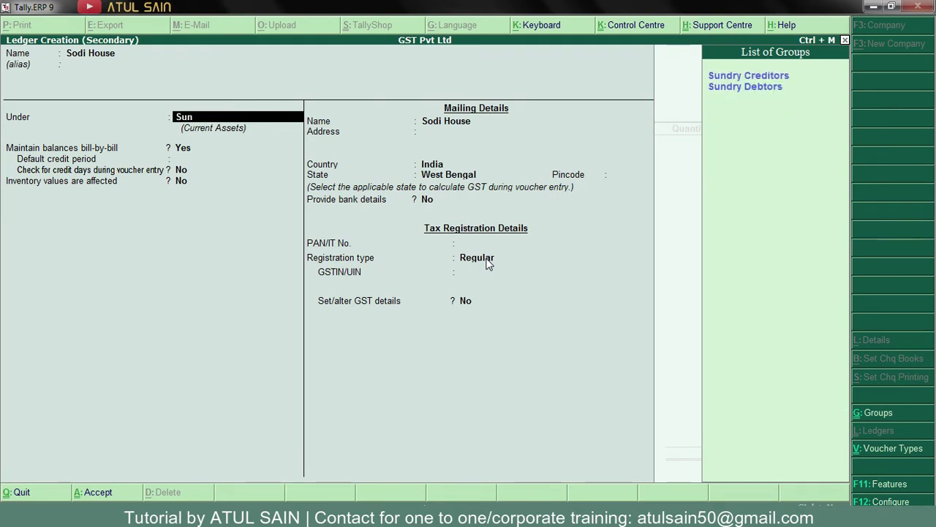
{"action": "key", "text": "Return"}
{"action": "key", "text": "Return"}
{"action": "key", "text": "Return"}
{"action": "key", "text": "Return"}
{"action": "key", "text": "Return"}
{"action": "key", "text": "Return"}
{"action": "key", "text": "Return"}
{"action": "key", "text": "Return"}
{"action": "key", "text": "Return"}
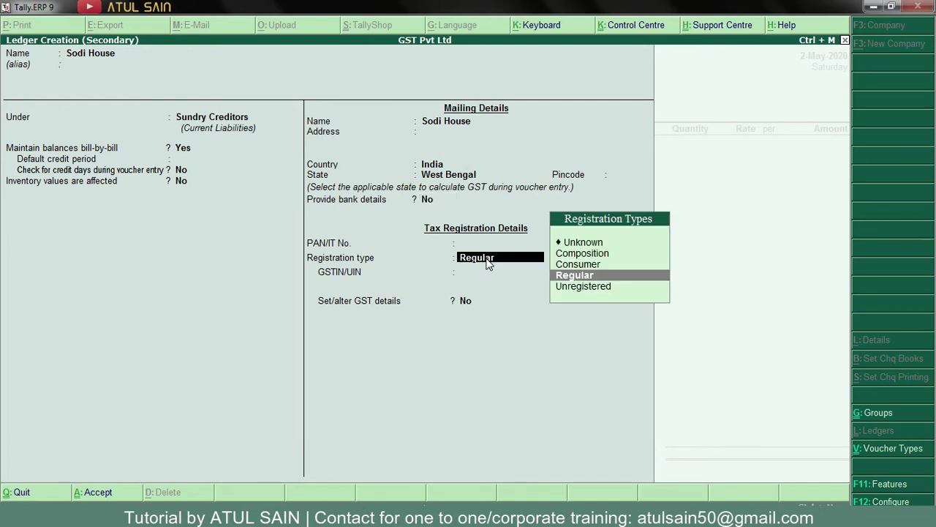
Step: Copy the PAN portion of Sodi House's GSTN from the Word assignment into the ledger's PAN/IT number
{"action": "key", "text": "BackSpace"}
{"action": "key", "text": "alt+Tab"}
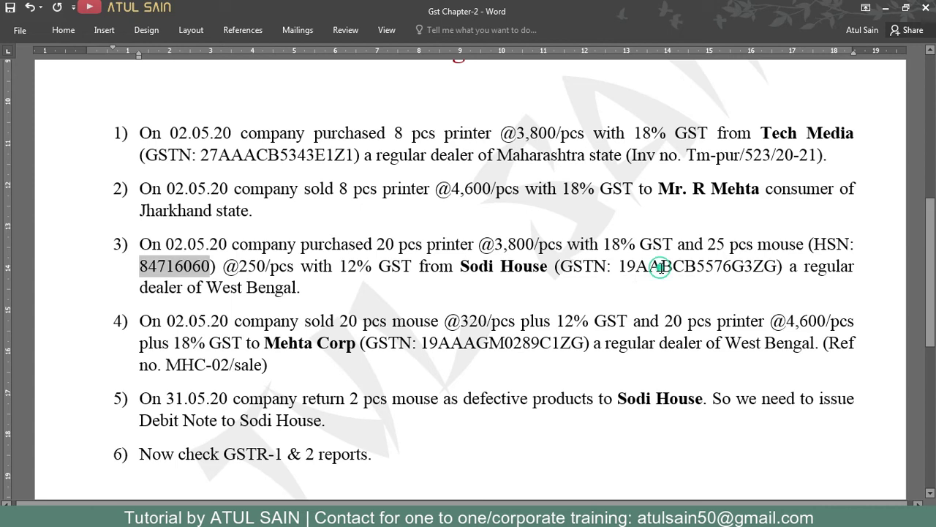
{"action": "left_click", "coordinate": [661, 267]}
{"action": "left_click_drag", "start_coordinate": [636, 268], "coordinate": [745, 269]}
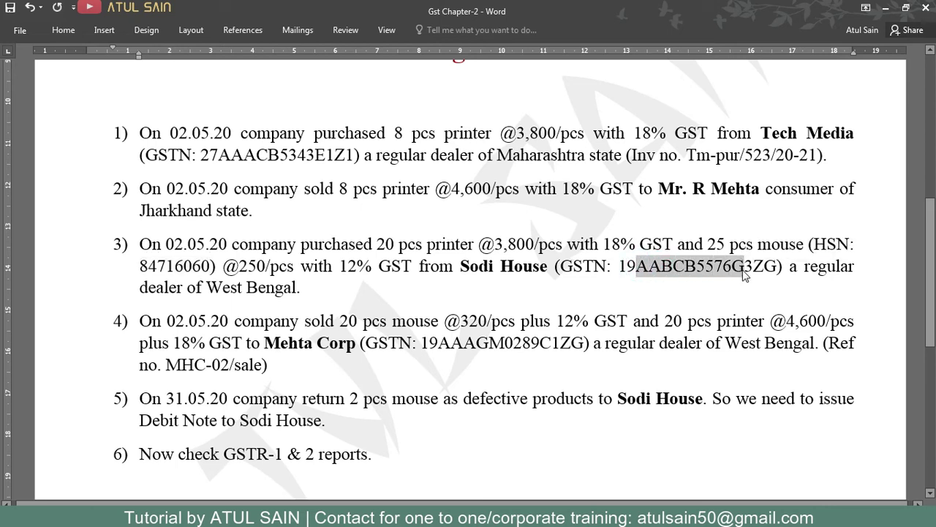
{"action": "key", "text": "ctrl+c"}
{"action": "key", "text": "alt+Tab"}
{"action": "key", "text": "ctrl+alt+v"}
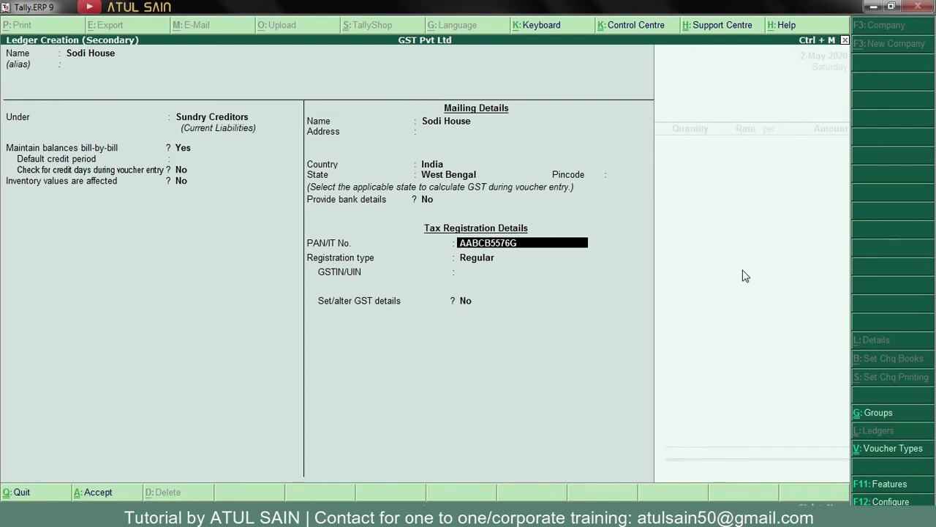
{"action": "key", "text": "Return"}
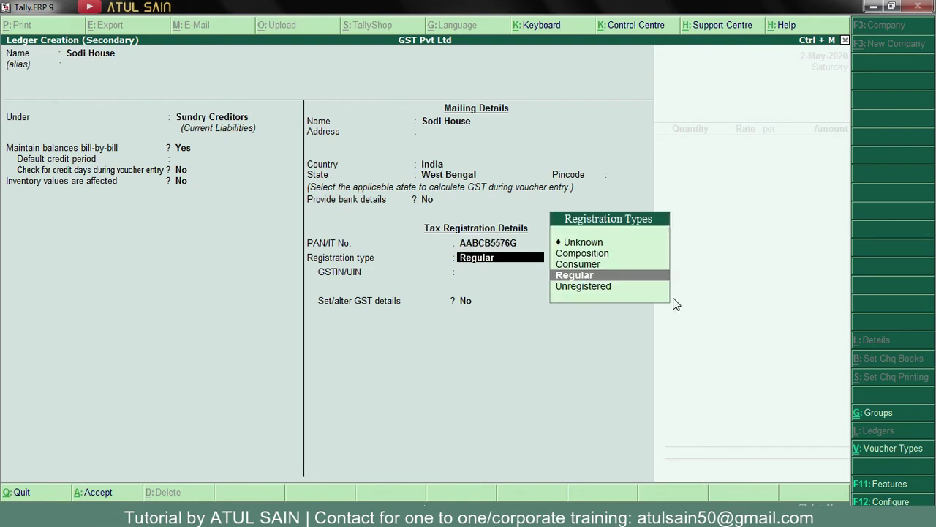
Step: Keep the registration type Regular and copy Sodi House's full GSTN from the Word assignment into the ledger's GSTIN/UIN
{"action": "key", "text": "Return"}
{"action": "key", "text": "alt+Tab"}
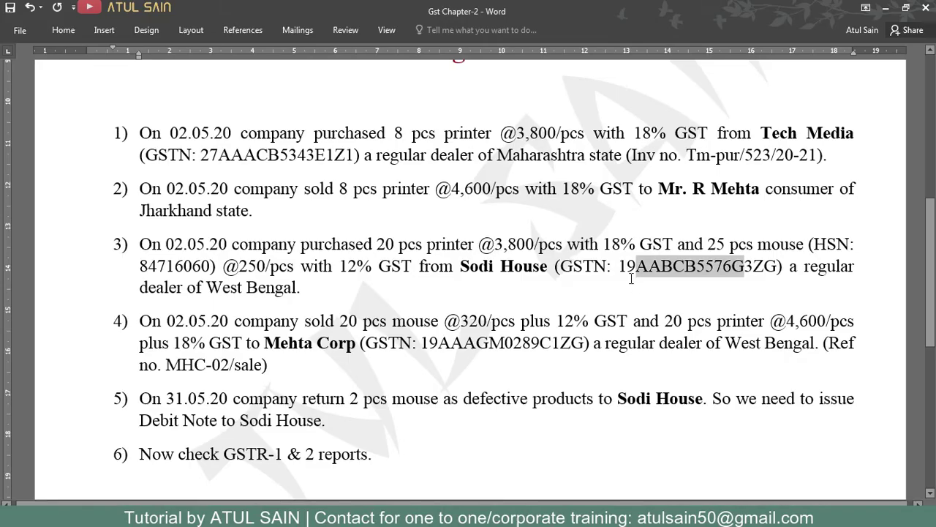
{"action": "double_click", "coordinate": [653, 275]}
{"action": "key", "text": "ctrl+c"}
{"action": "key", "text": "alt+Tab"}
{"action": "key", "text": "ctrl+alt+v"}
{"action": "key", "text": "Return"}
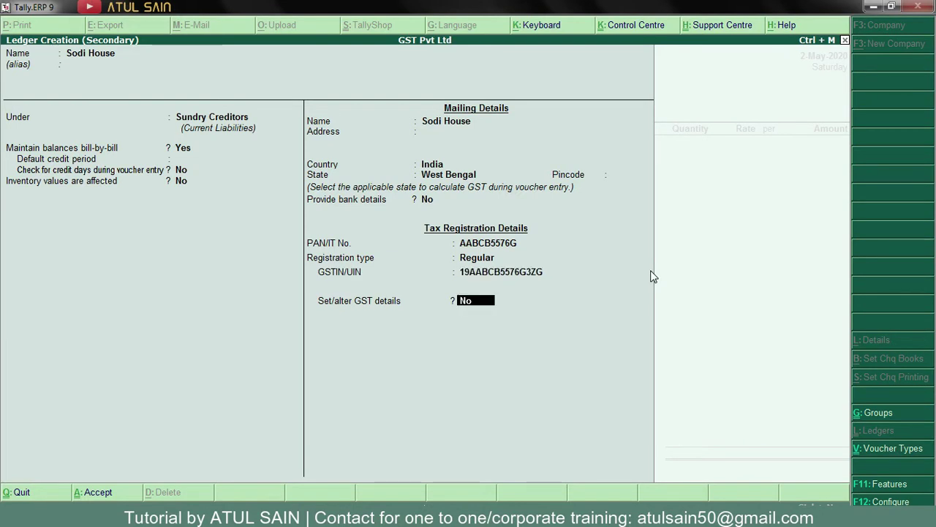
Step: Set the option to alter GST details to Yes, accept the details with Regular registration, and save the Sodi House ledger
{"action": "type", "text": "y"}
{"action": "key", "text": "Return"}
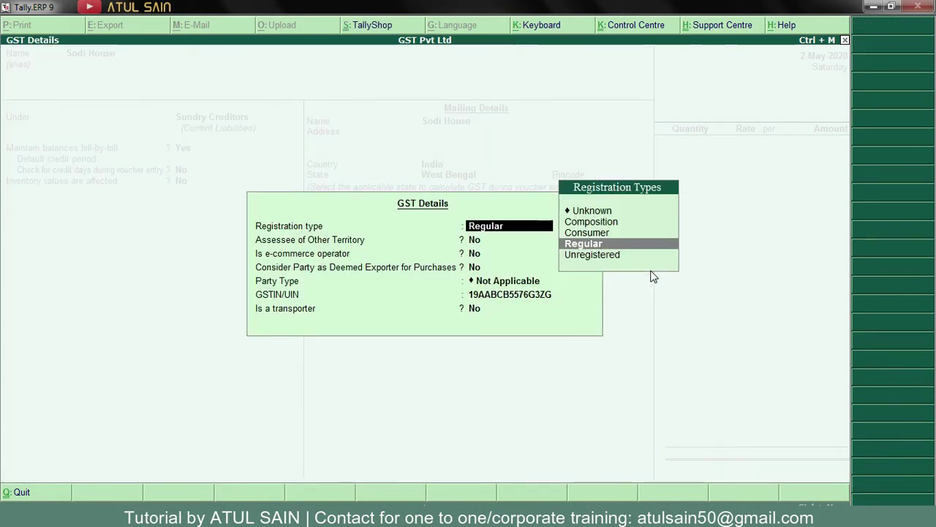
{"action": "key", "text": "ctrl+a"}
{"action": "key", "text": "Return"}
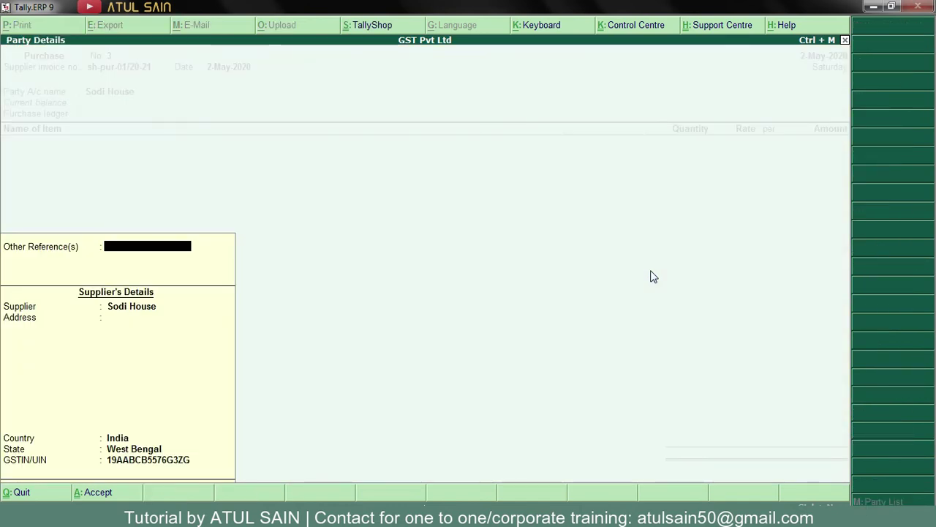
Step: Accept Sodi House's supplier details and use the Purchase ledger for the voucher
{"action": "key", "text": "ctrl+a"}
{"action": "key", "text": "Return"}
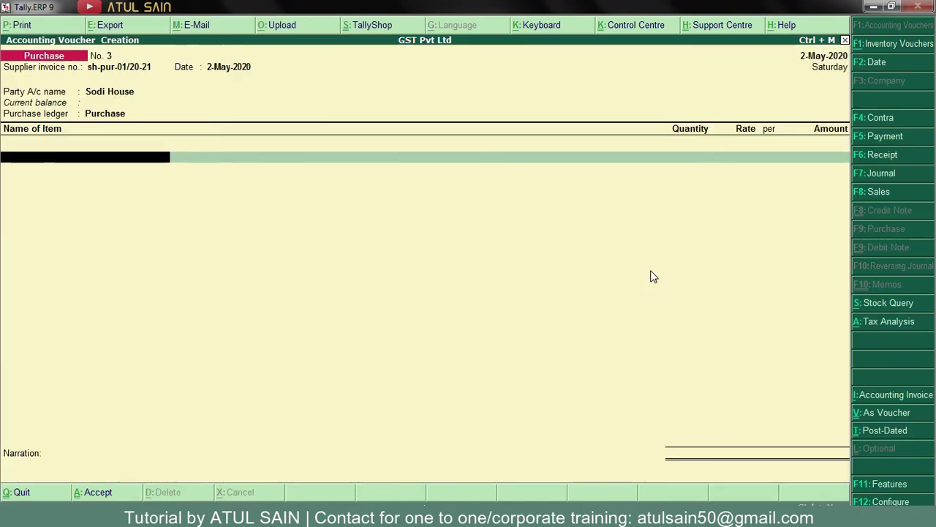
Step: Add Printer as the first item with a quantity of 20 pcs from the Word assignment, keeping the 3,800 rate
{"action": "type", "text": "Pri"}
{"action": "key", "text": "Return"}
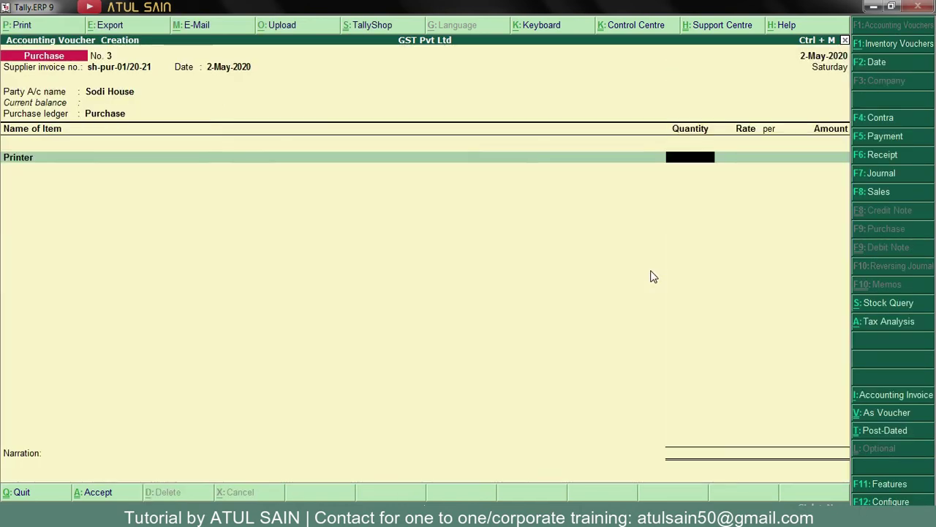
{"action": "key", "text": "alt+Tab"}
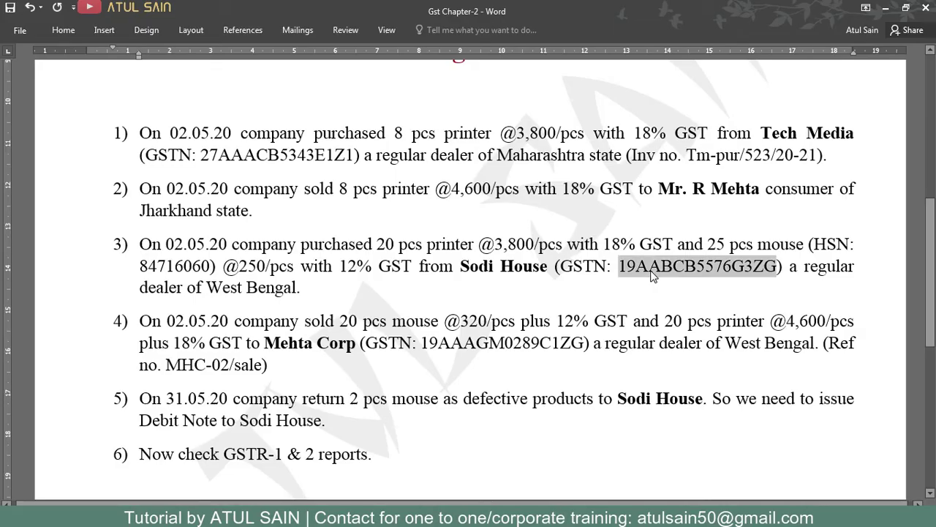
{"action": "key", "text": "alt+Tab"}
{"action": "type", "text": "20"}
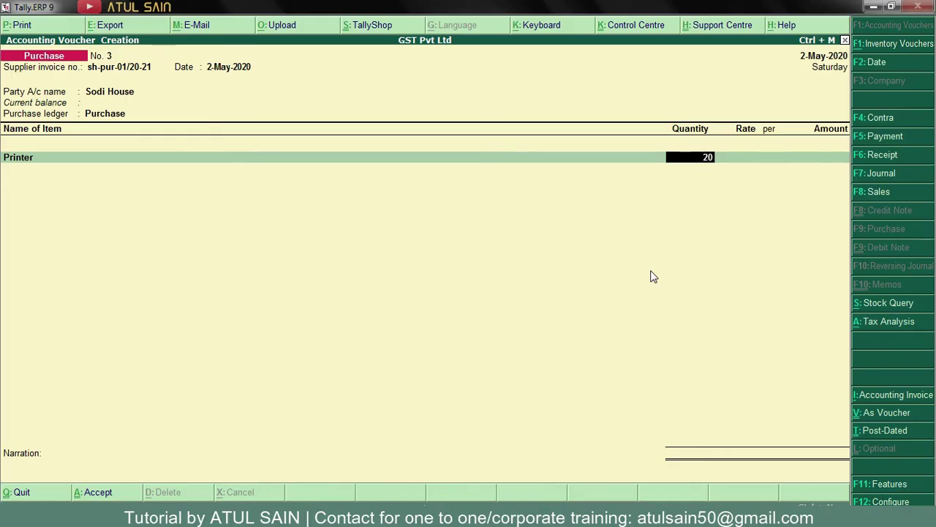
{"action": "key", "text": "Return"}
{"action": "key", "text": "Return"}
{"action": "key", "text": "Return"}
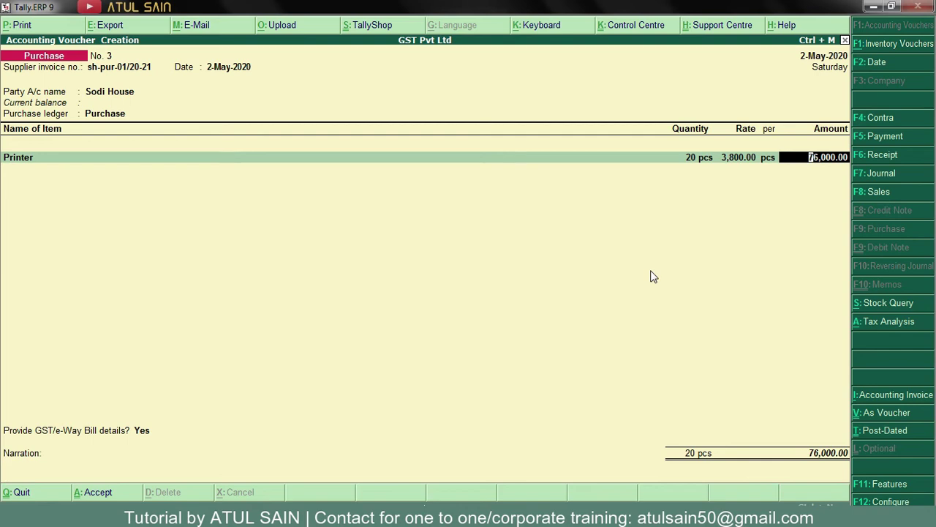
Step: Add Mouse as the second item with the quantity of 25 pcs given in the Word assignment
{"action": "type", "text": "Mouse"}
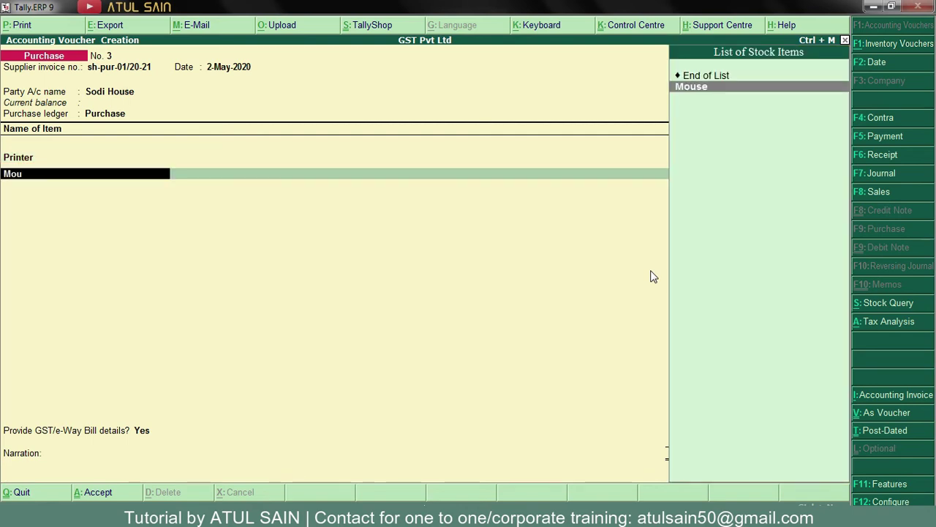
{"action": "key", "text": "Return"}
{"action": "key", "text": "alt+Tab"}
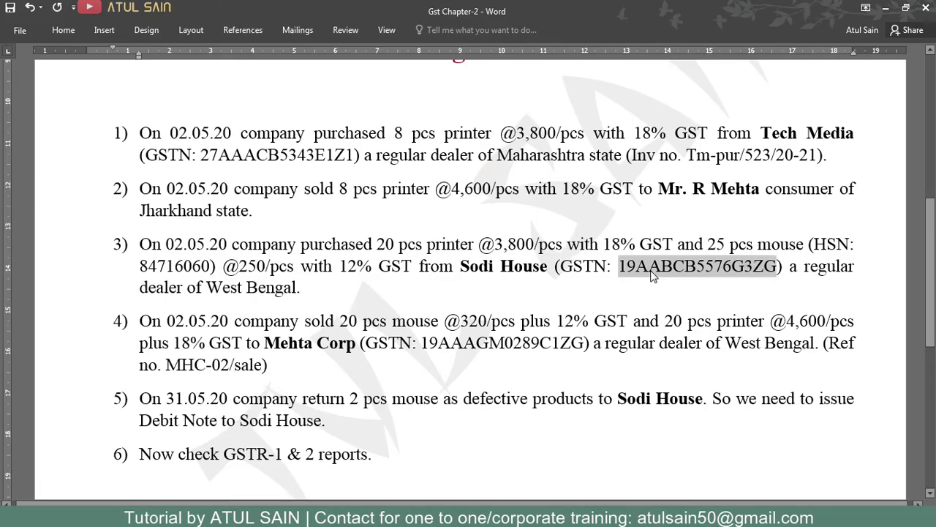
{"action": "key", "text": "alt+Tab"}
{"action": "type", "text": "25"}
{"action": "key", "text": "Return"}
Step: Set the mouse rate to 250 per pcs after checking it in the Word assignment, and accept the line amount
{"action": "key", "text": "alt+Tab"}
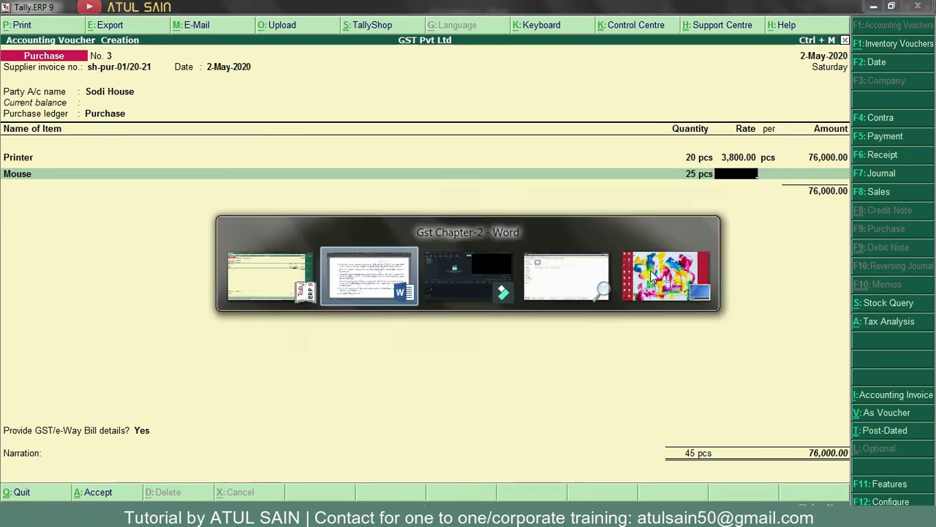
{"action": "key", "text": "alt+Tab"}
{"action": "type", "text": "250"}
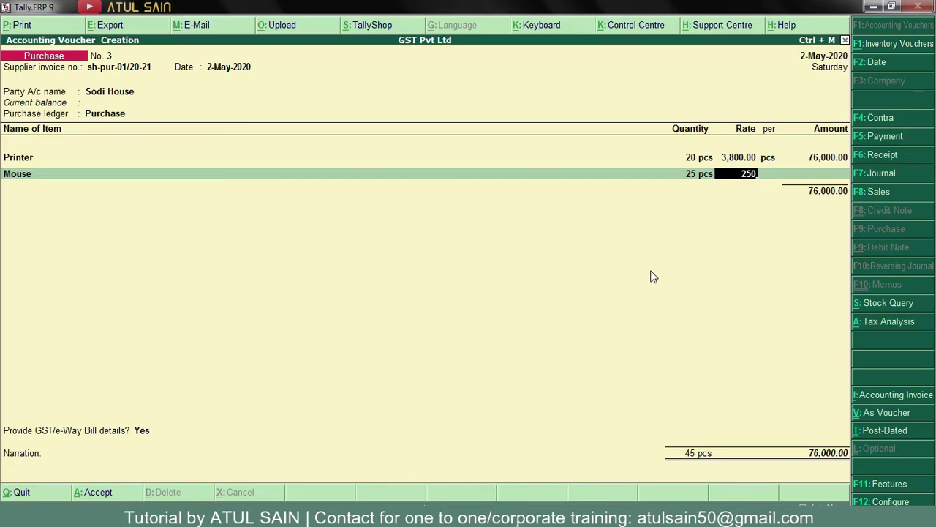
{"action": "key", "text": "Return"}
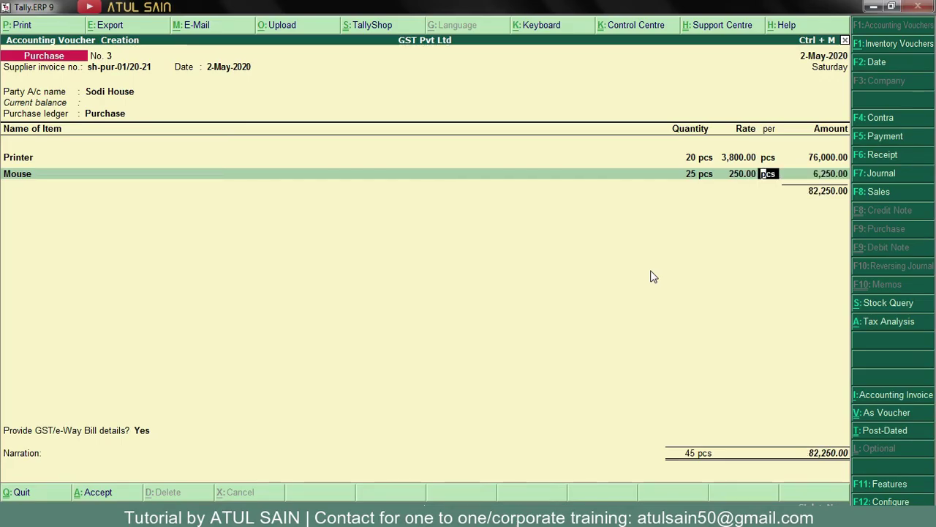
{"action": "key", "text": "alt+Tab"}
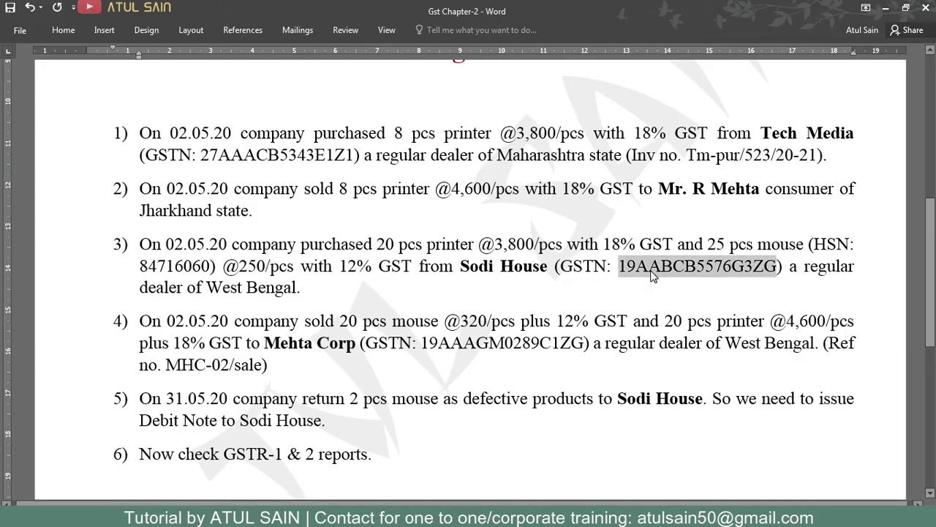
{"action": "key", "text": "alt+Tab"}
{"action": "key", "text": "Return"}
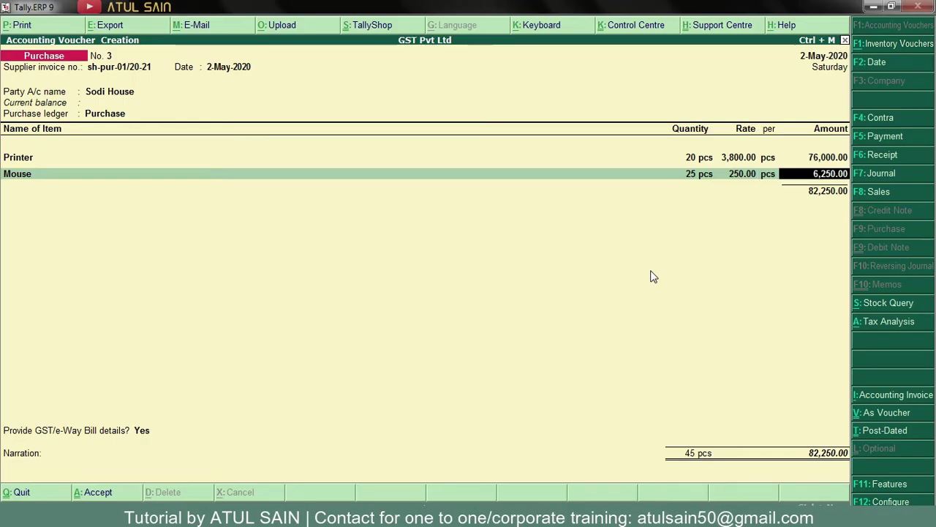
{"action": "key", "text": "Return"}
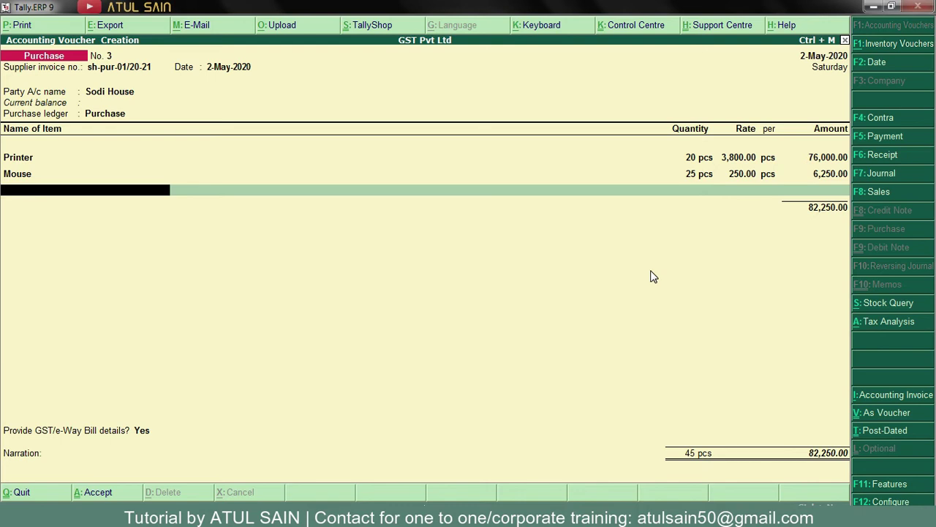
Step: End the item list and add the CGST and SGST tax ledgers below the items
{"action": "key", "text": "Return"}
{"action": "type", "text": "cg"}
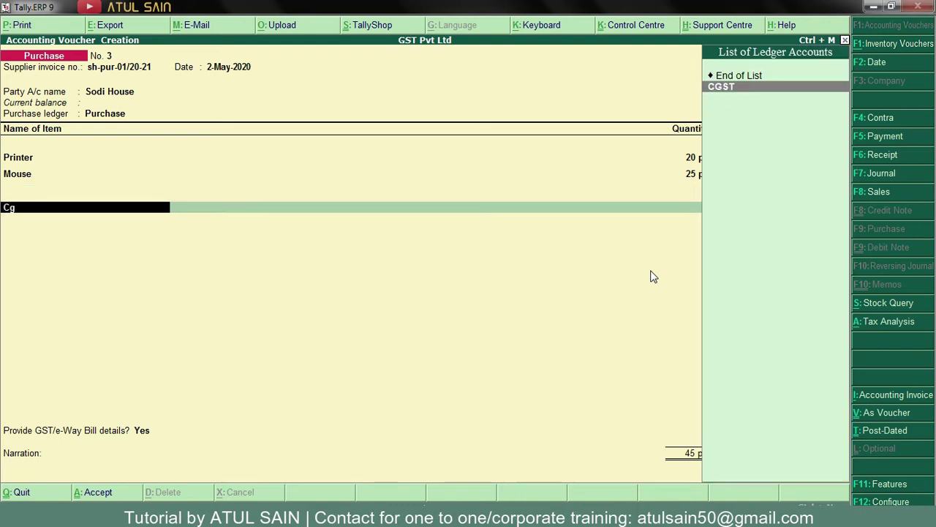
{"action": "key", "text": "Return"}
{"action": "key", "text": "Return"}
{"action": "type", "text": "sg"}
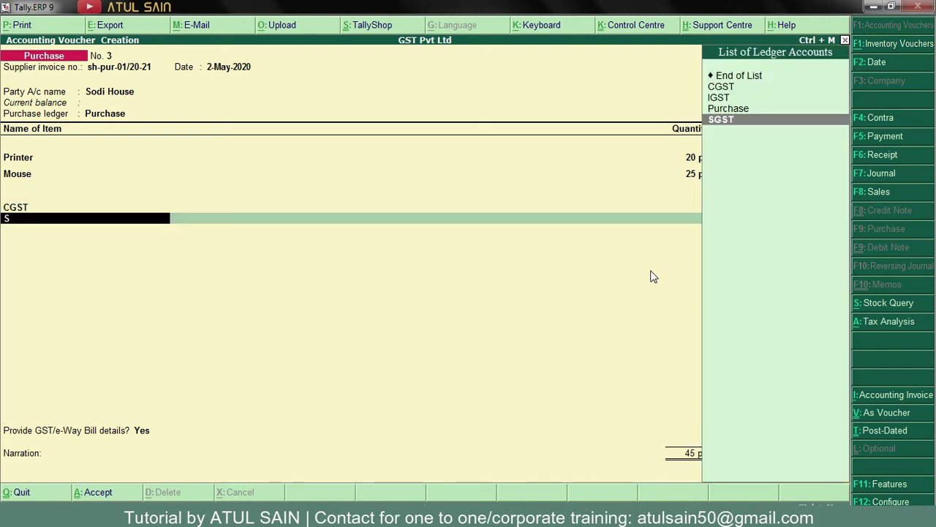
{"action": "key", "text": "Return"}
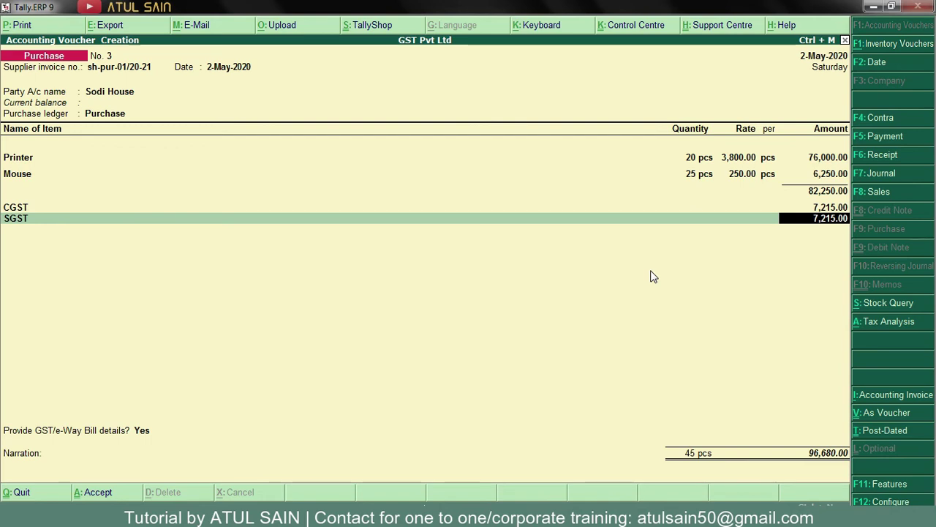
Step: Examine the detailed Tax Analysis for the central and state tax rates and amounts on Printer and Mouse
{"action": "key", "text": "alt+a"}
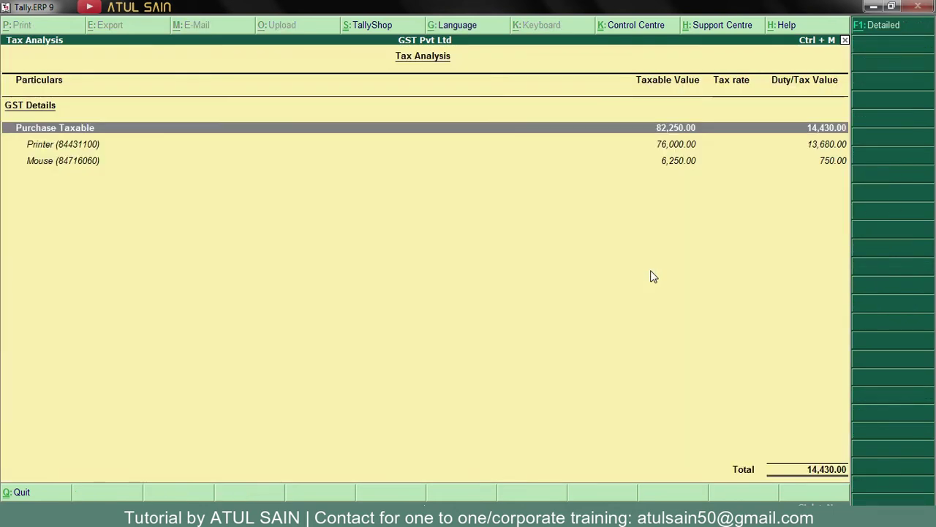
{"action": "key", "text": "alt+F1"}
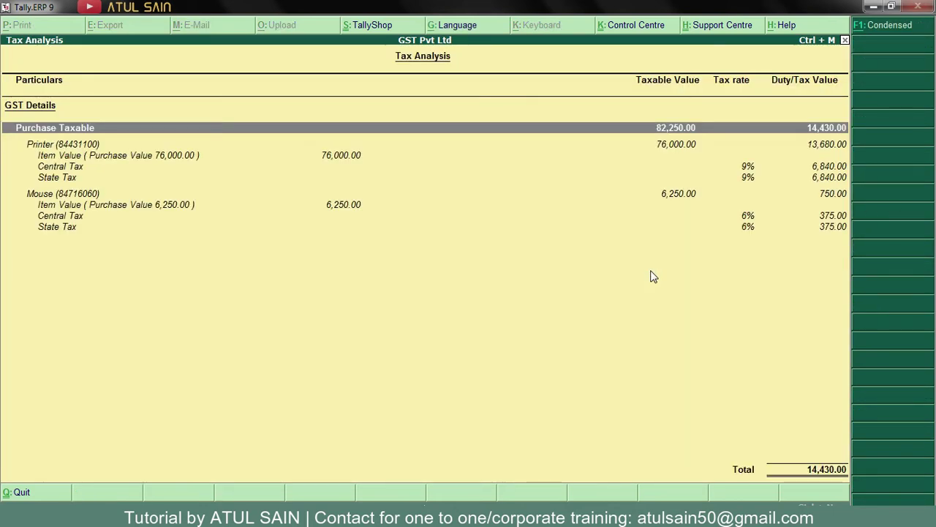
{"action": "key", "text": "Down"}
{"action": "key", "text": "Down"}
{"action": "key", "text": "Down"}
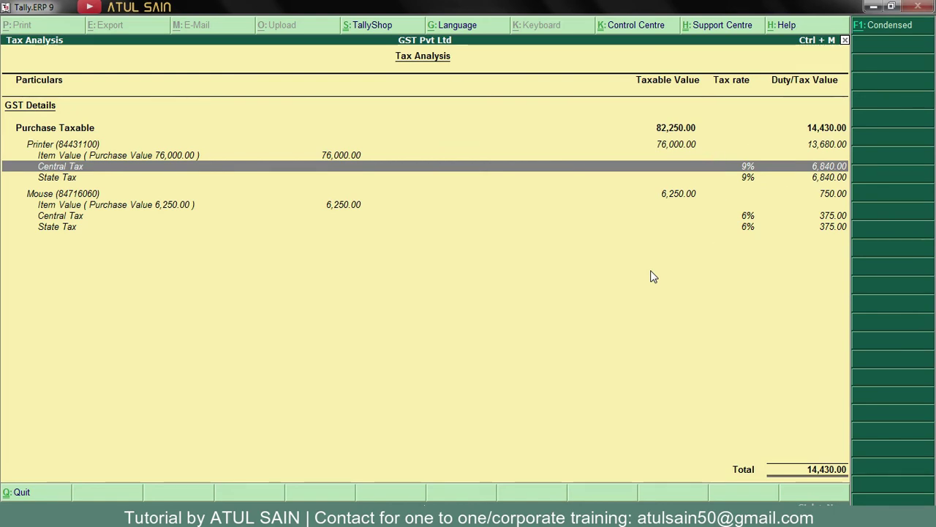
{"action": "key", "text": "Down"}
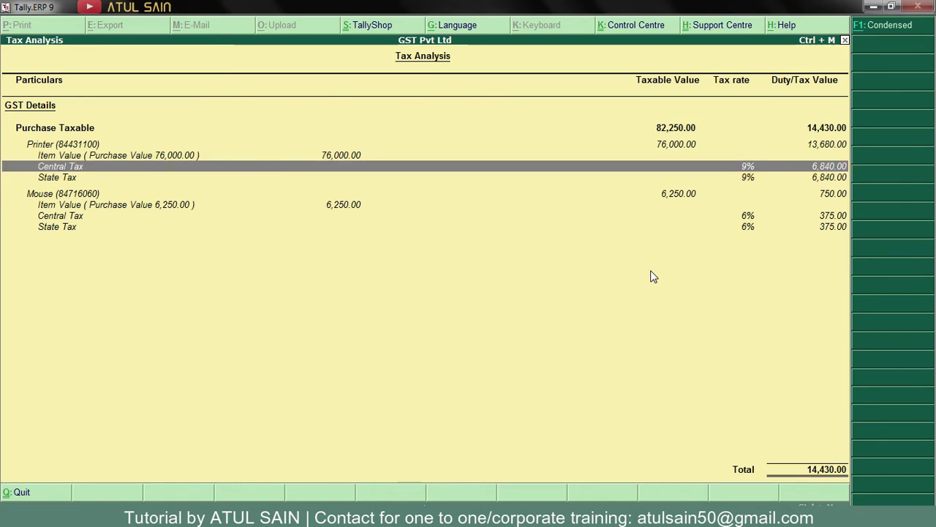
{"action": "key", "text": "Up"}
{"action": "key", "text": "Down"}
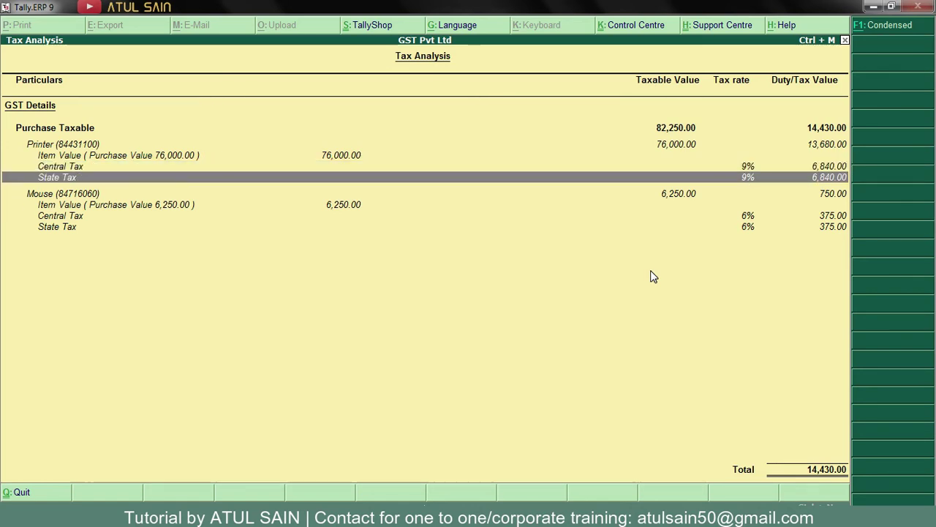
{"action": "key", "text": "Down"}
{"action": "key", "text": "Down"}
{"action": "key", "text": "Down"}
{"action": "key", "text": "Down"}
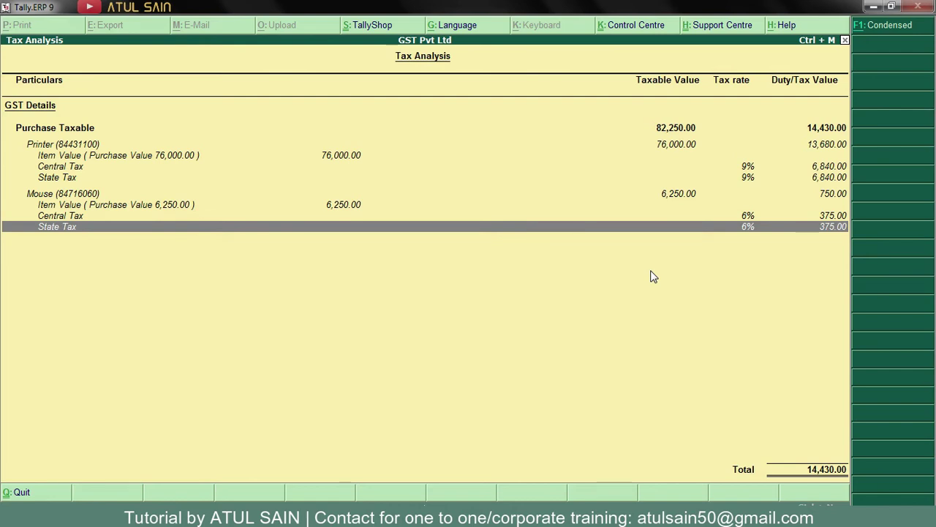
{"action": "key", "text": "Up"}
{"action": "key", "text": "Down"}
{"action": "key", "text": "Escape"}
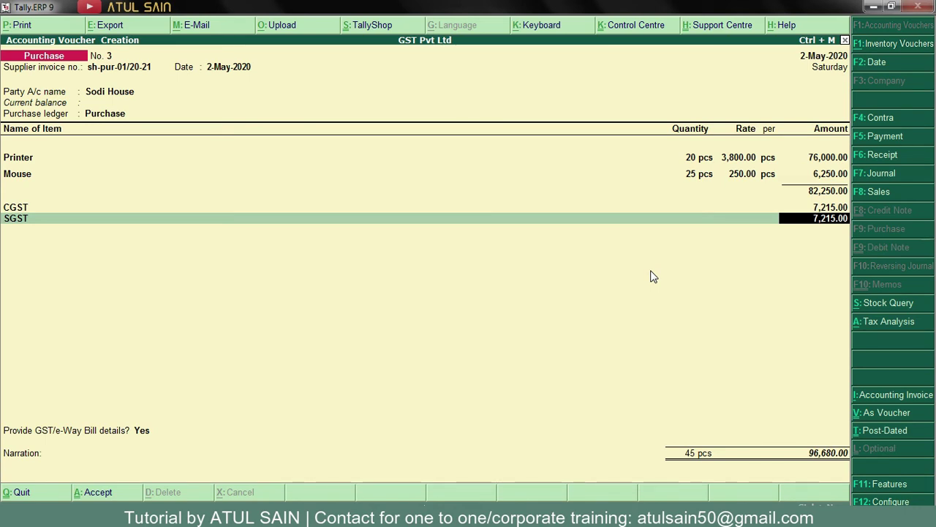
Step: Finish the ledger entries, set Provide GST/e-Way Bill details to No, and accept Sodi House's bill-wise details as a New Ref
{"action": "key", "text": "Return"}
{"action": "key", "text": "Return"}
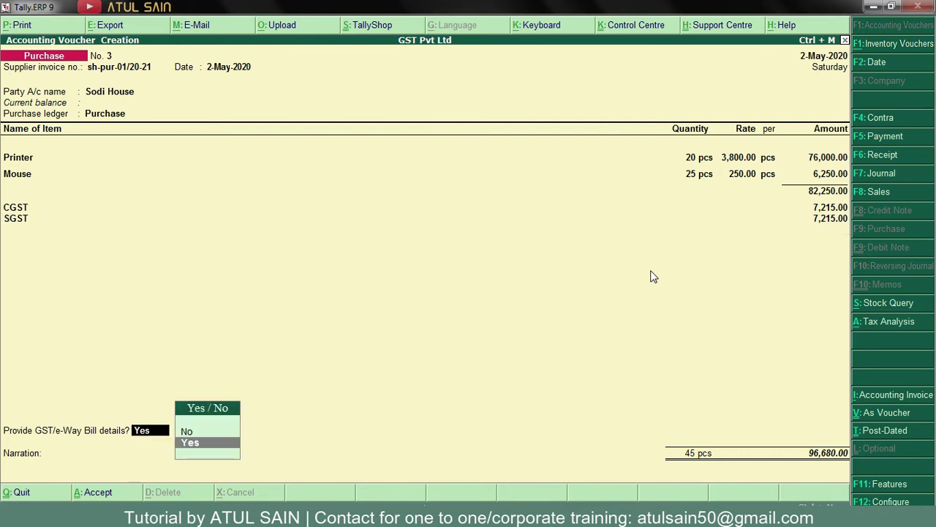
{"action": "key", "text": "Up"}
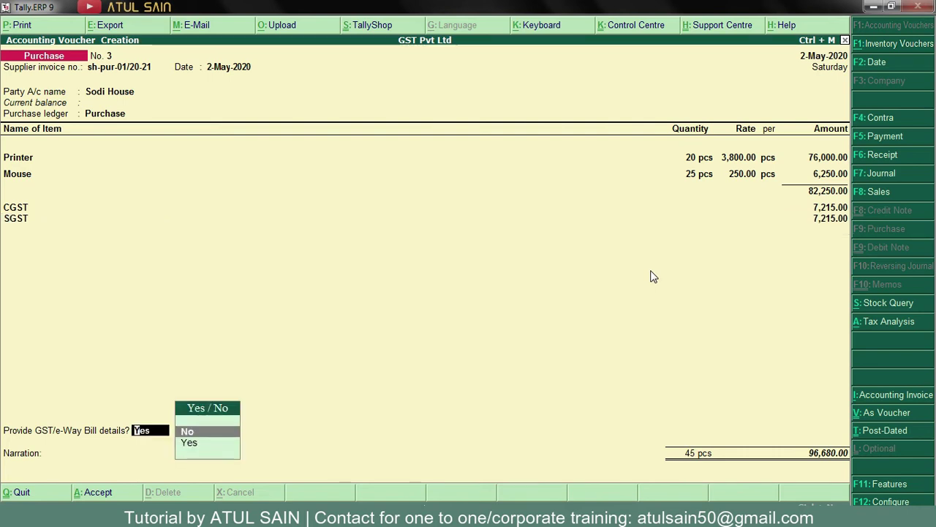
{"action": "key", "text": "Return"}
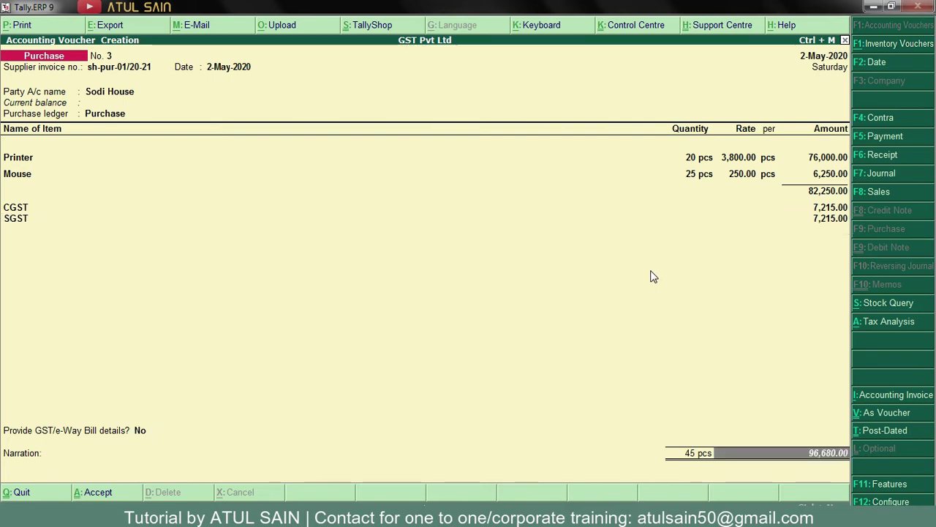
{"action": "key", "text": "Return"}
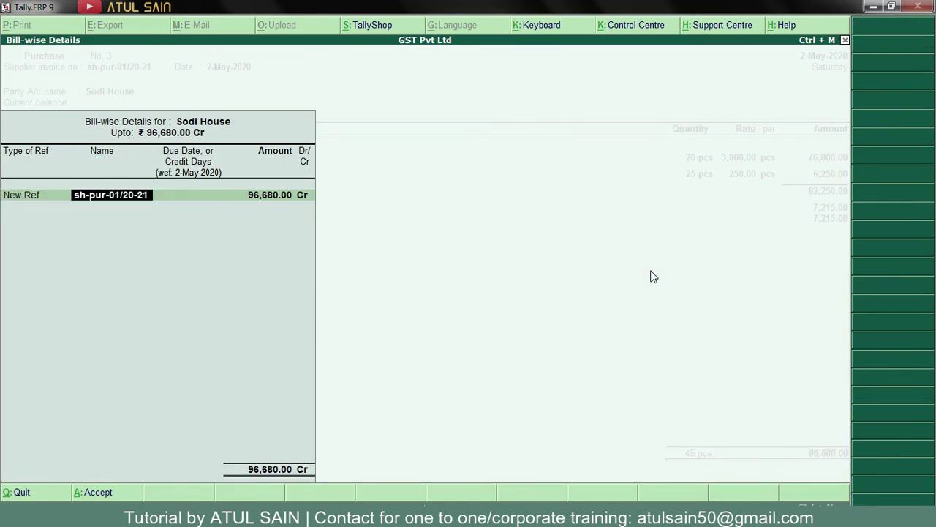
{"action": "key", "text": "Return"}
{"action": "key", "text": "Return"}
{"action": "key", "text": "Return"}
{"action": "key", "text": "Return"}
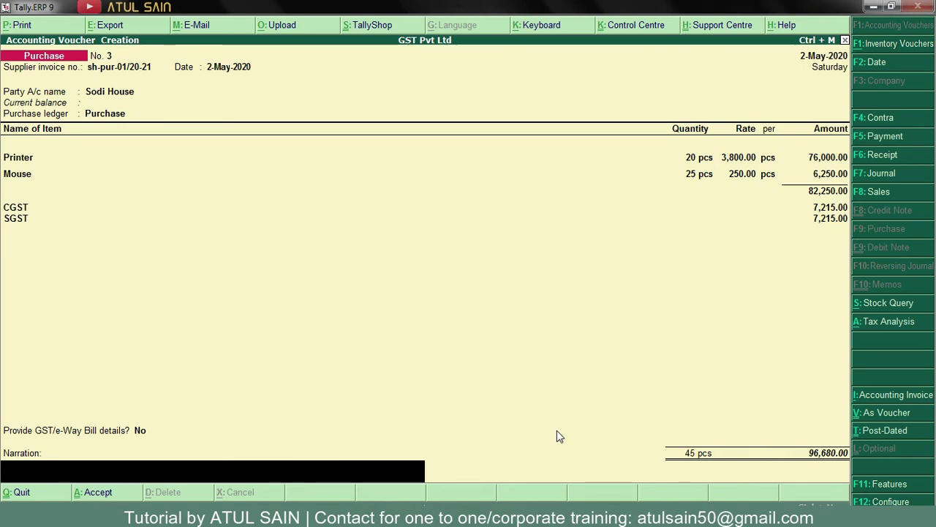
Step: Preview the printed invoice for the Sodi House purchase, close the preview, and save the voucher
{"action": "key", "text": "alt+p"}
{"action": "key", "text": "Return"}
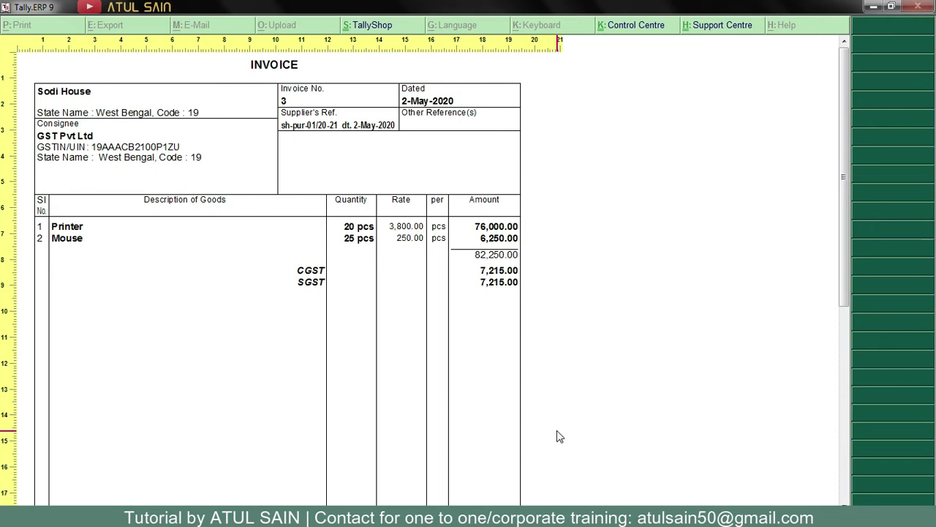
{"action": "key", "text": "Escape"}
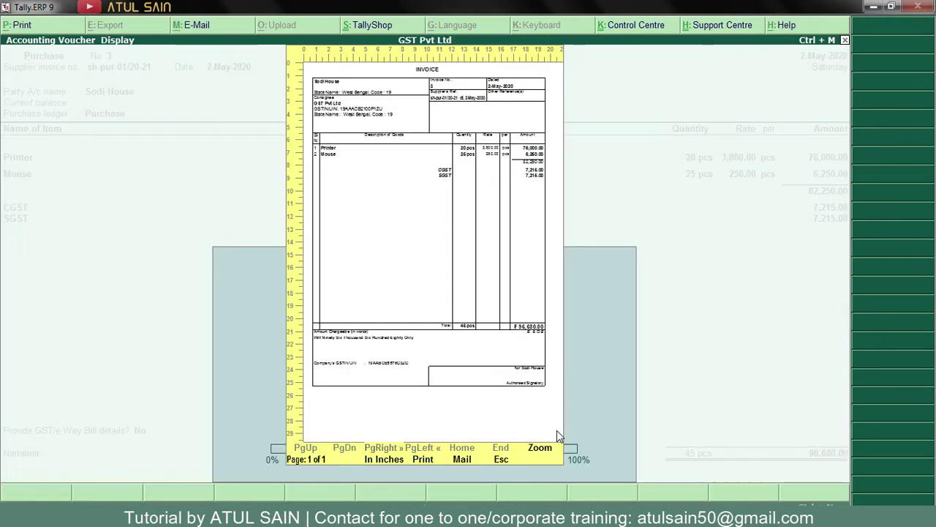
{"action": "key", "text": "Escape"}
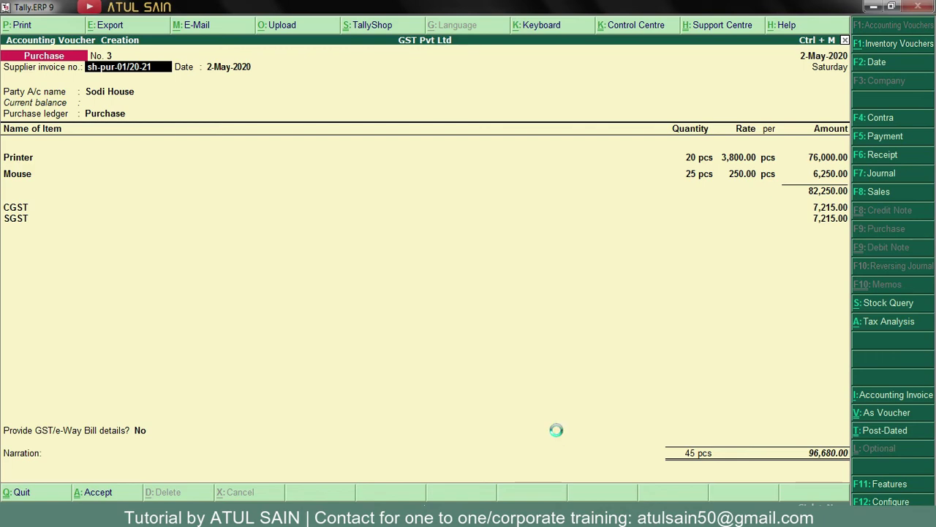
{"action": "key", "text": "ctrl+a"}
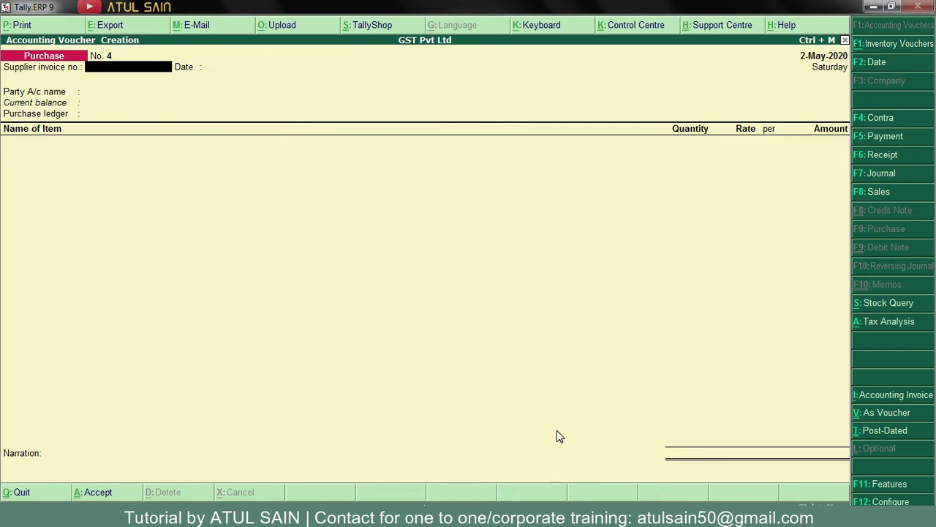
Step: Review transaction 4, the mouse and printer sale to Mehta Corp, in the Word assignment and return to Tally
{"action": "key", "text": "alt+Tab"}
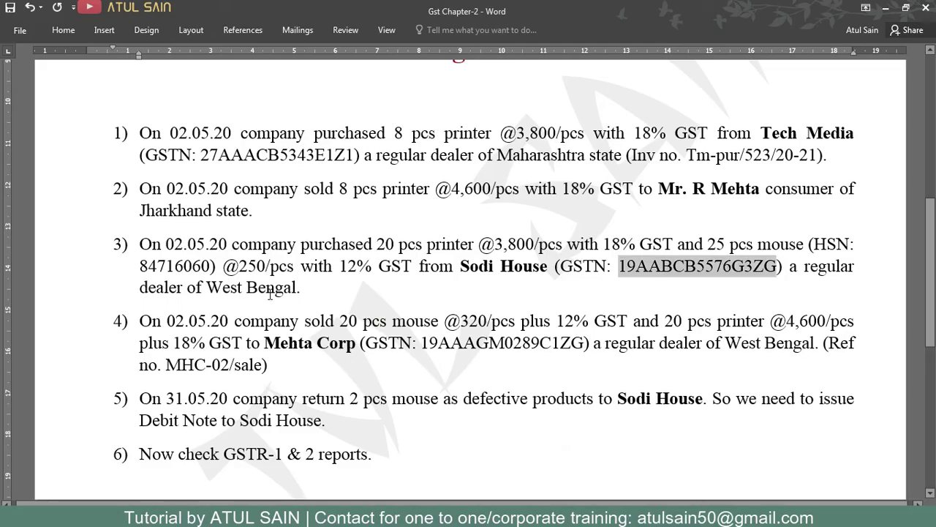
{"action": "scroll", "coordinate": [269, 293], "scroll_direction": "down", "scroll_amount": 3}
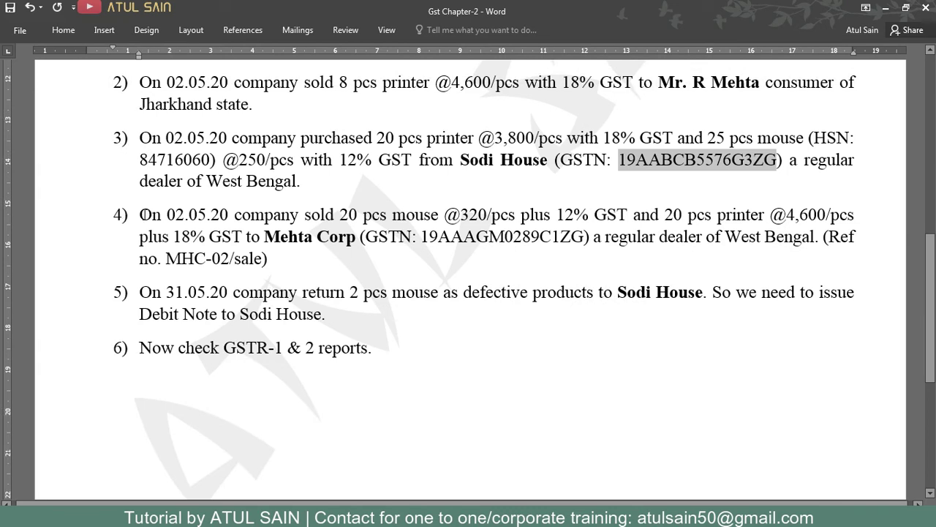
{"action": "double_click", "coordinate": [144, 214]}
{"action": "left_click_drag", "start_coordinate": [189, 221], "coordinate": [539, 251]}
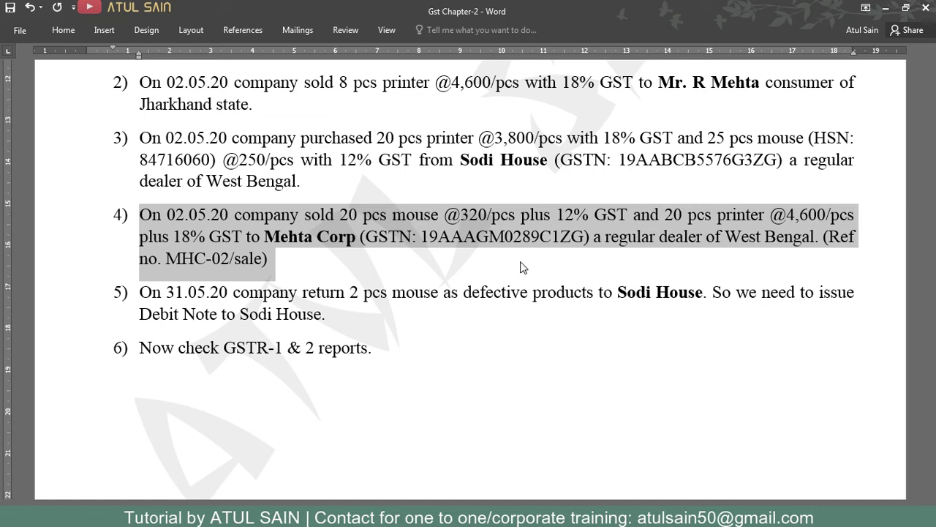
{"action": "key", "text": "alt+Tab"}
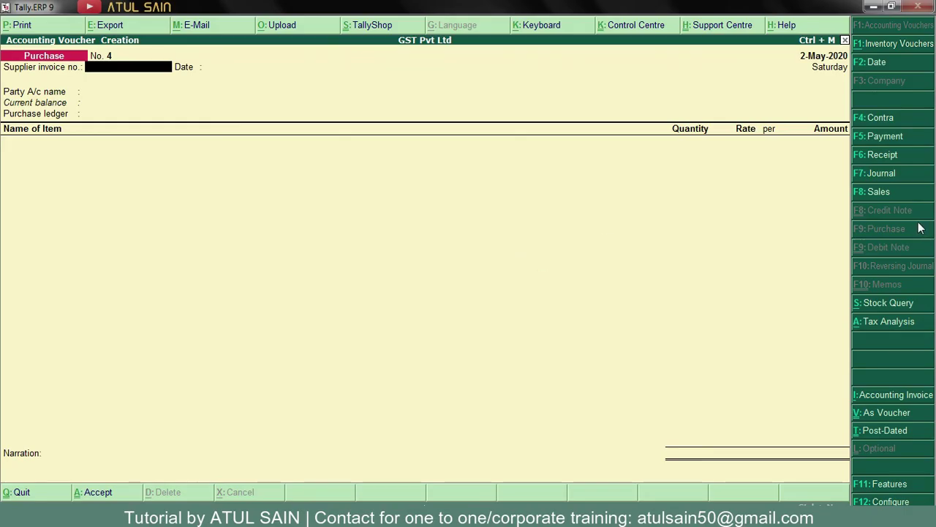
Step: Start a Sales voucher and copy reference number MHC-02/sale from transaction 4 in the Word assignment into its Reference no. field
{"action": "left_click", "coordinate": [882, 194]}
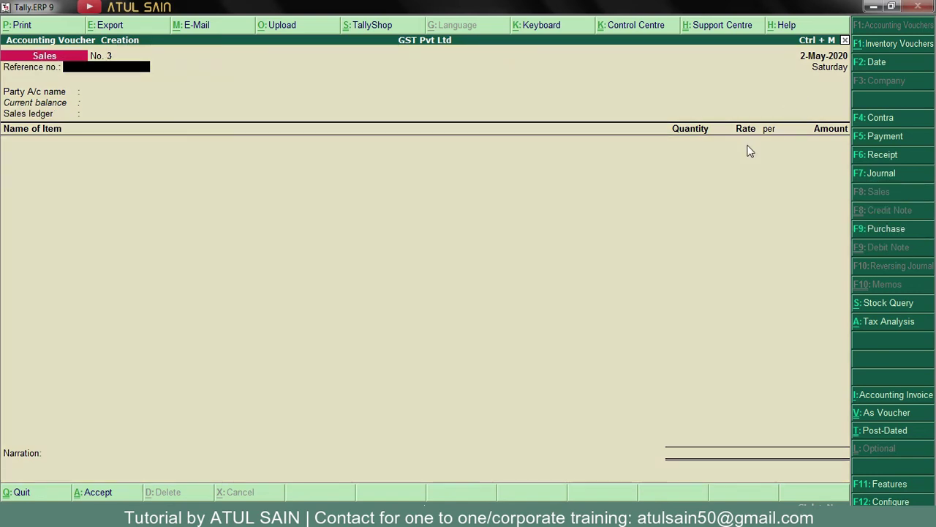
{"action": "key", "text": "alt+Tab"}
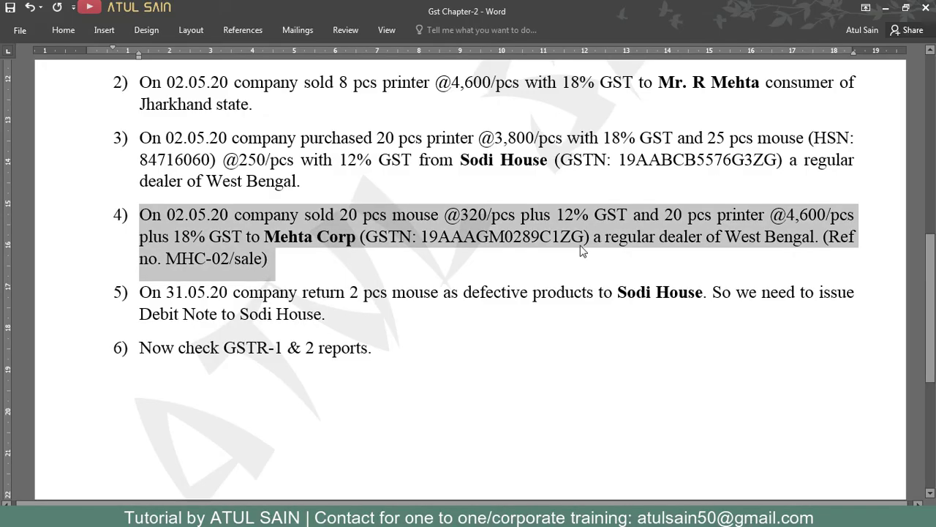
{"action": "left_click", "coordinate": [240, 264]}
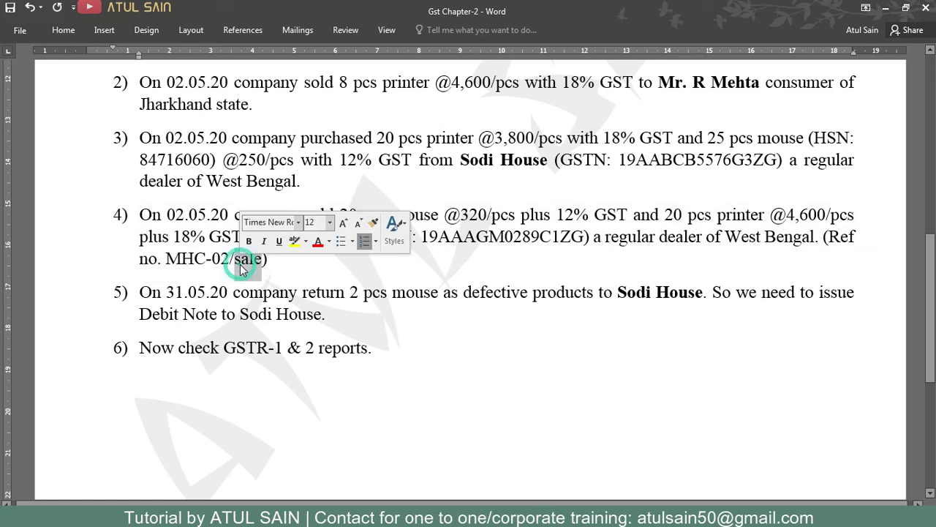
{"action": "mouse_move", "coordinate": [229, 262]}
{"action": "left_mouse_down"}
{"action": "mouse_move", "coordinate": [172, 261]}
{"action": "mouse_move", "coordinate": [247, 265]}
{"action": "left_mouse_up"}
{"action": "triple_click", "coordinate": [211, 262]}
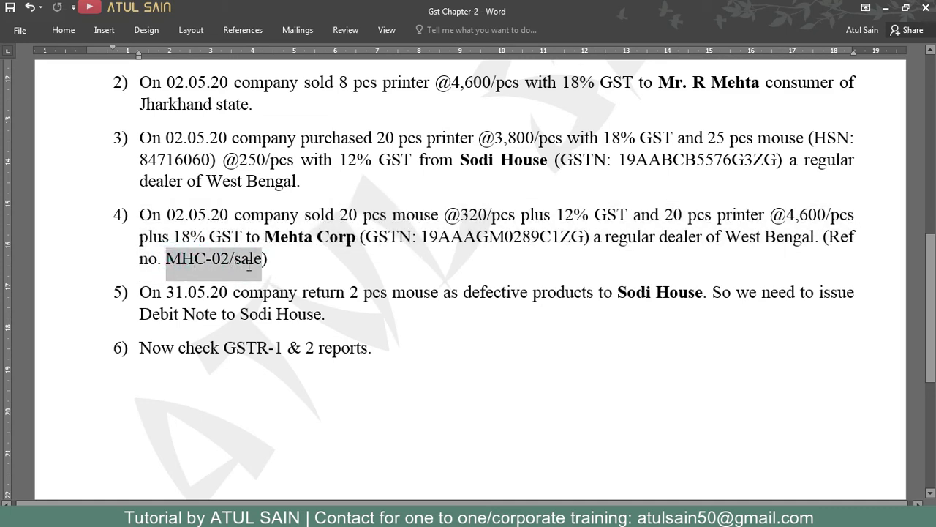
{"action": "key", "text": "ctrl+c"}
{"action": "key", "text": "alt+Tab"}
{"action": "key", "text": "ctrl+alt+v"}
{"action": "key", "text": "Return"}
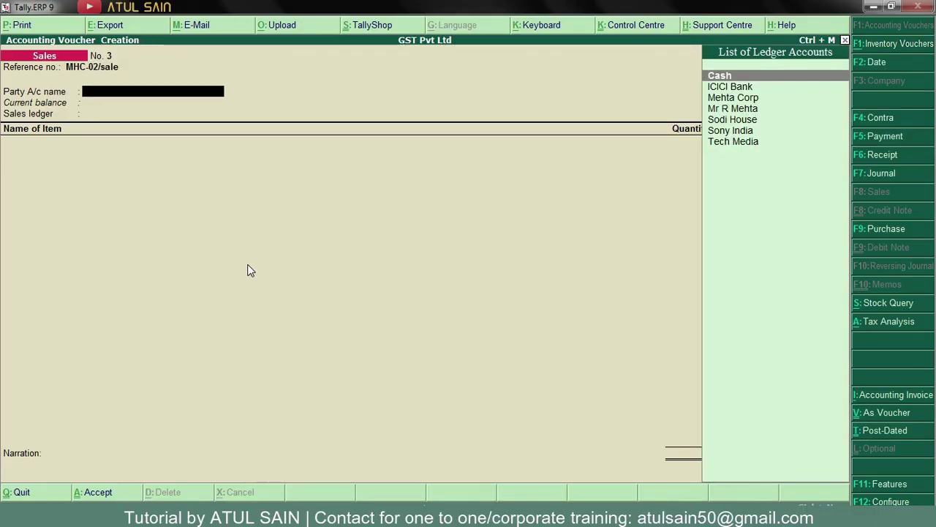
{"action": "key", "text": "alt+c"}
{"action": "type", "text": "Moh"}
{"action": "key", "text": "BackSpace"}
{"action": "key", "text": "BackSpace"}
{"action": "key", "text": "BackSpace"}
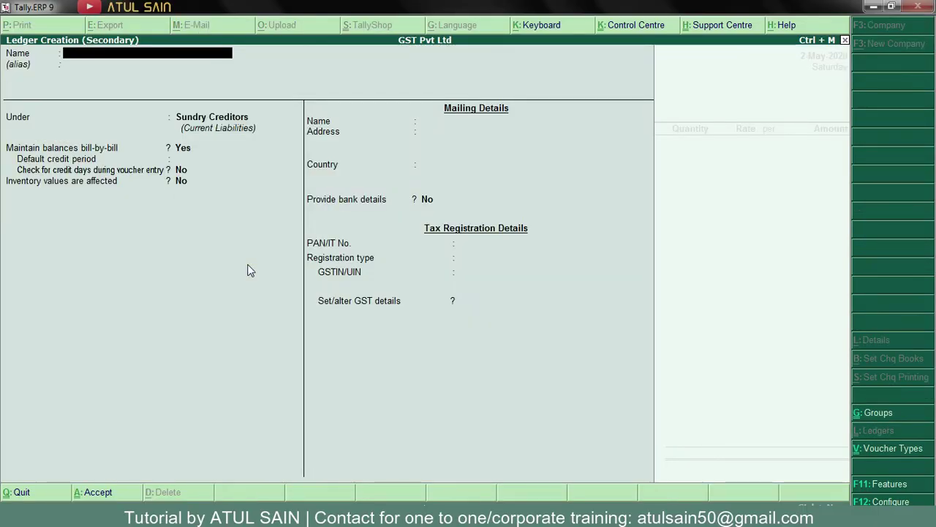
{"action": "key", "text": "Escape"}
{"action": "type", "text": "y"}
Step: Select Mehta Corp as the party, accept its default party details, and use Sale as the sales ledger
{"action": "type", "text": "Me"}
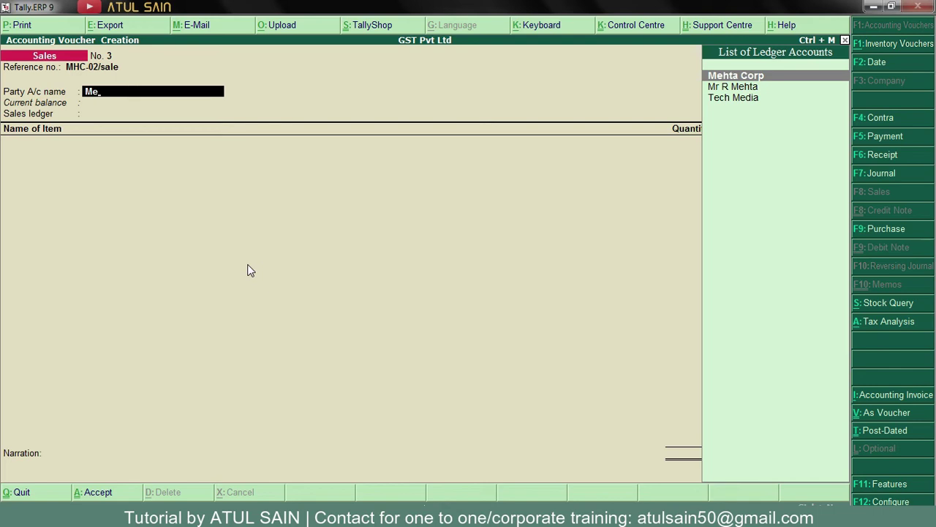
{"action": "key", "text": "Return"}
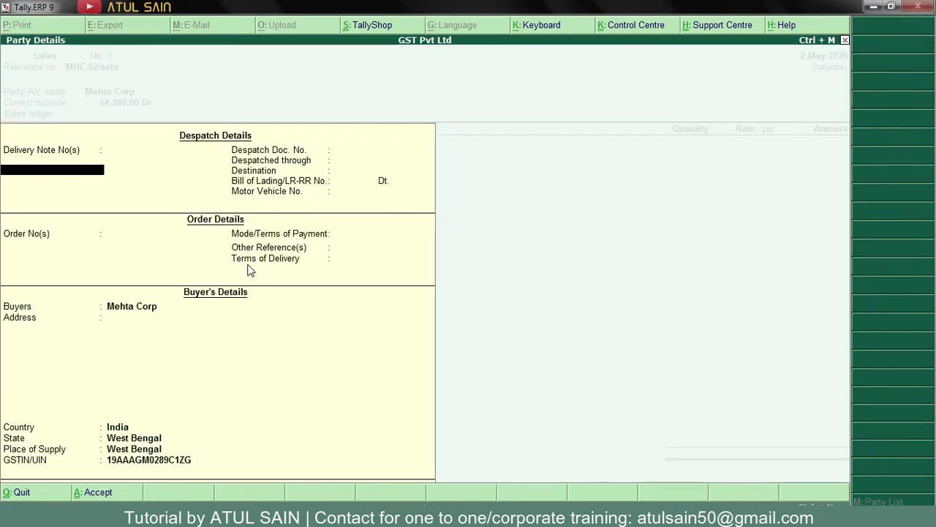
{"action": "key", "text": "Return"}
{"action": "key", "text": "Return"}
{"action": "key", "text": "Return"}
{"action": "key", "text": "Return"}
{"action": "key", "text": "Return"}
{"action": "key", "text": "Return"}
{"action": "key", "text": "Return"}
{"action": "key", "text": "Return"}
{"action": "key", "text": "Return"}
{"action": "key", "text": "Return"}
{"action": "key", "text": "Return"}
{"action": "key", "text": "Return"}
{"action": "key", "text": "Return"}
{"action": "key", "text": "Return"}
{"action": "key", "text": "Return"}
{"action": "key", "text": "Return"}
{"action": "key", "text": "Return"}
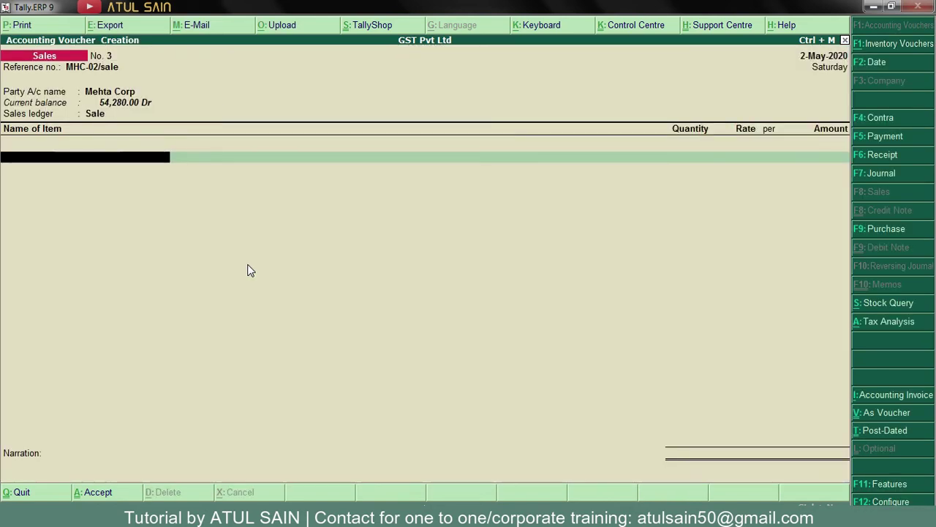
{"action": "type", "text": "Pr"}
{"action": "key", "text": "BackSpace"}
{"action": "key", "text": "BackSpace"}
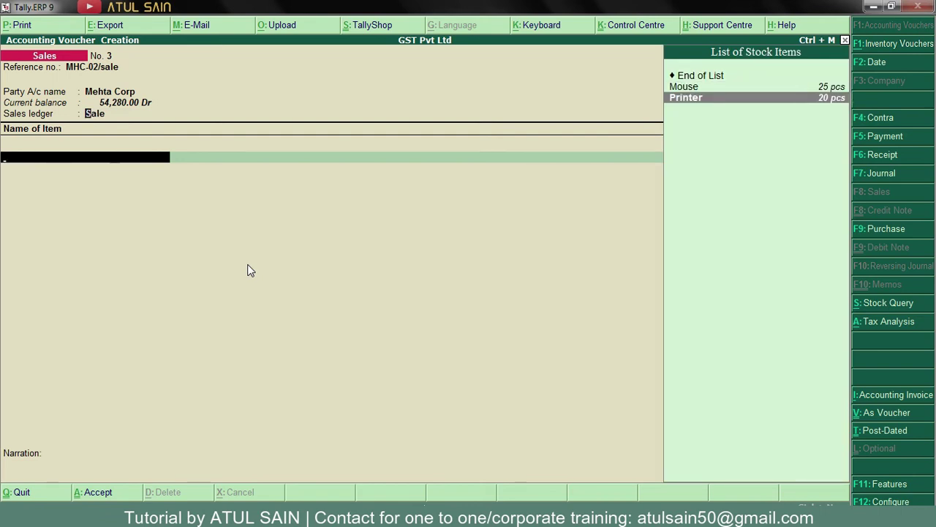
{"action": "key", "text": "BackSpace"}
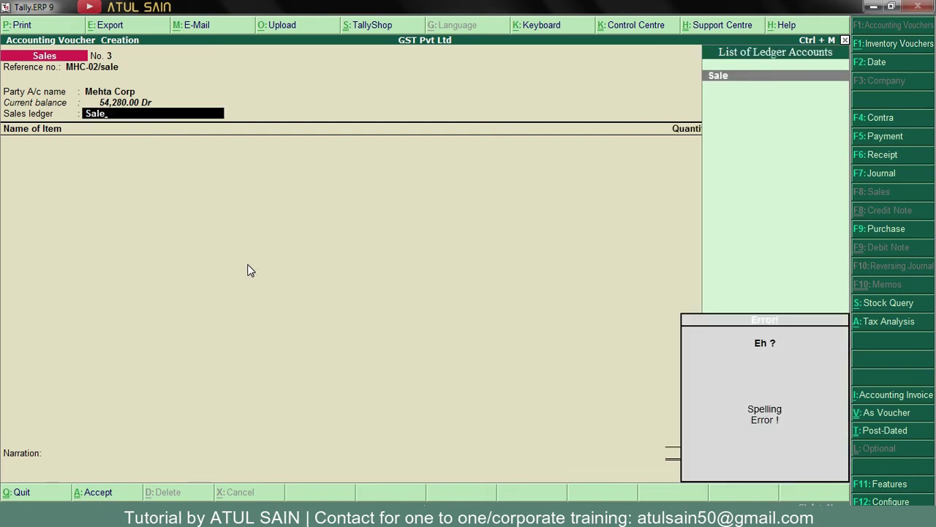
{"action": "key", "text": "Return"}
Step: Add Mouse to the sales voucher with a quantity of 20 pcs at the assignment's rate of 320.00 per pcs
{"action": "type", "text": "Mouse"}
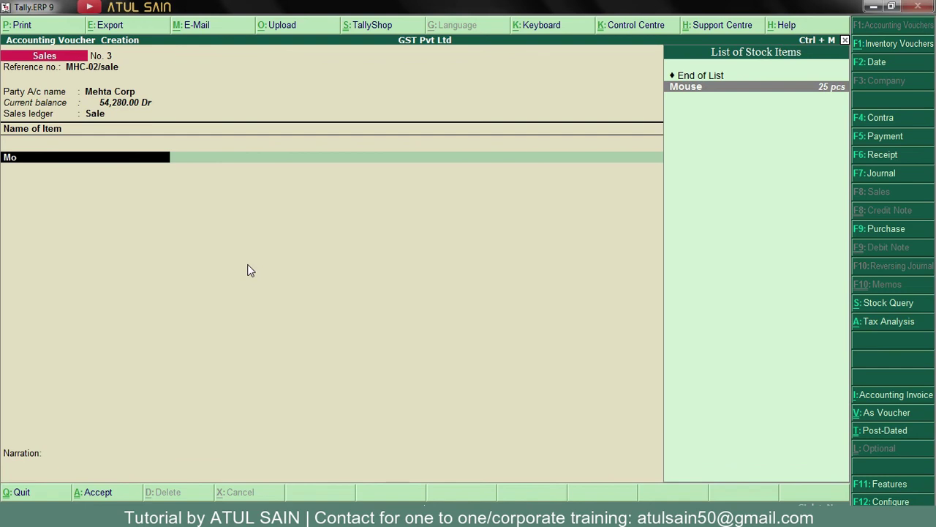
{"action": "key", "text": "Return"}
{"action": "type", "text": "20 pcs"}
{"action": "key", "text": "Return"}
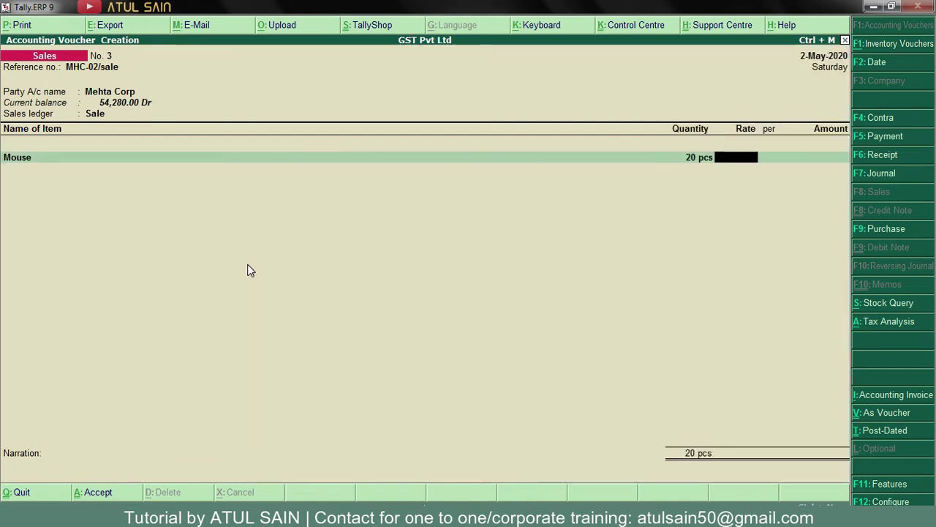
{"action": "key", "text": "alt+Tab"}
{"action": "key", "text": "alt+Tab"}
{"action": "type", "text": "3"}
{"action": "key", "text": "Return"}
{"action": "key", "text": "Return"}
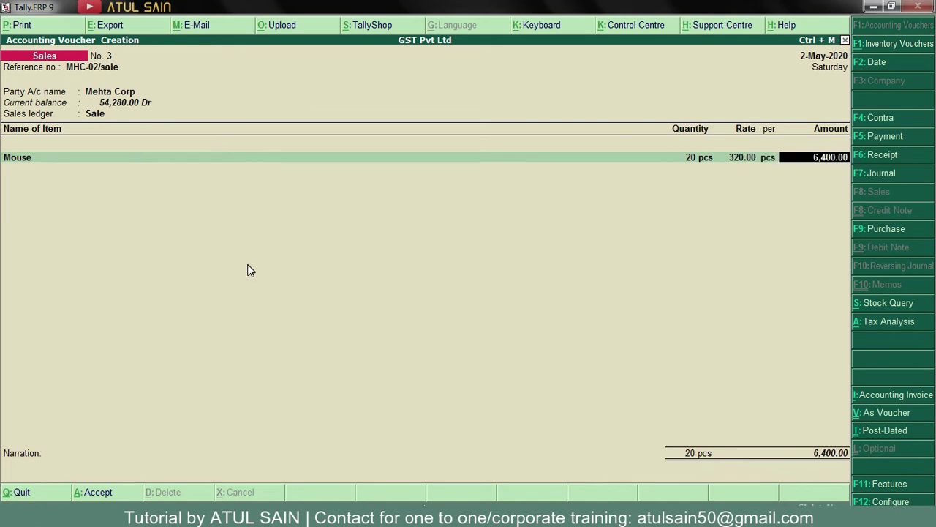
{"action": "key", "text": "Return"}
Step: Add Printer as the second item, 20 pcs at 4,600.00 per pcs, checking the rate against the Word assignment
{"action": "type", "text": "Pr"}
{"action": "key", "text": "Return"}
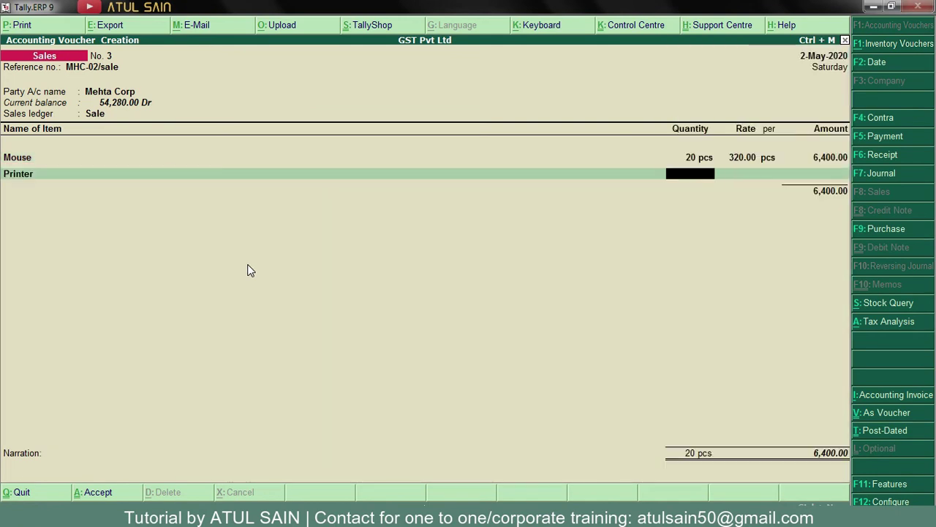
{"action": "type", "text": "20"}
{"action": "key", "text": "Return"}
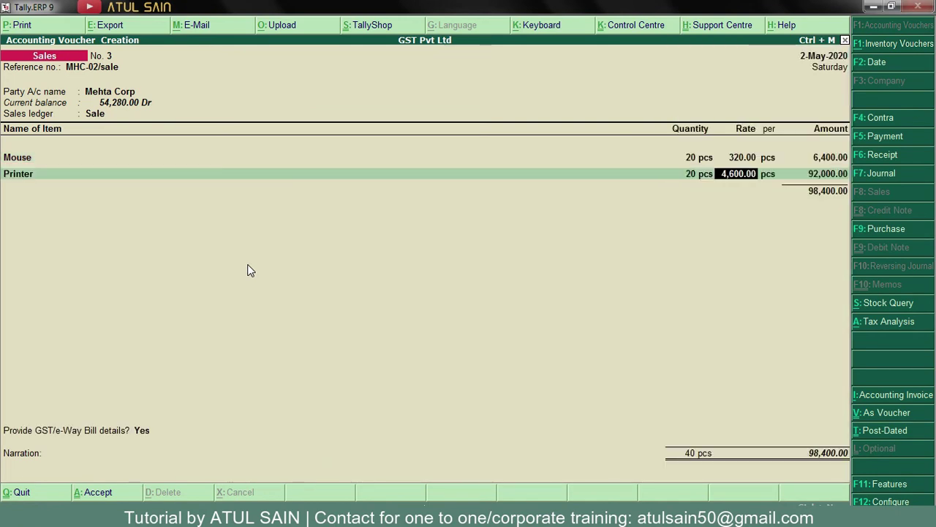
{"action": "key", "text": "alt+Tab"}
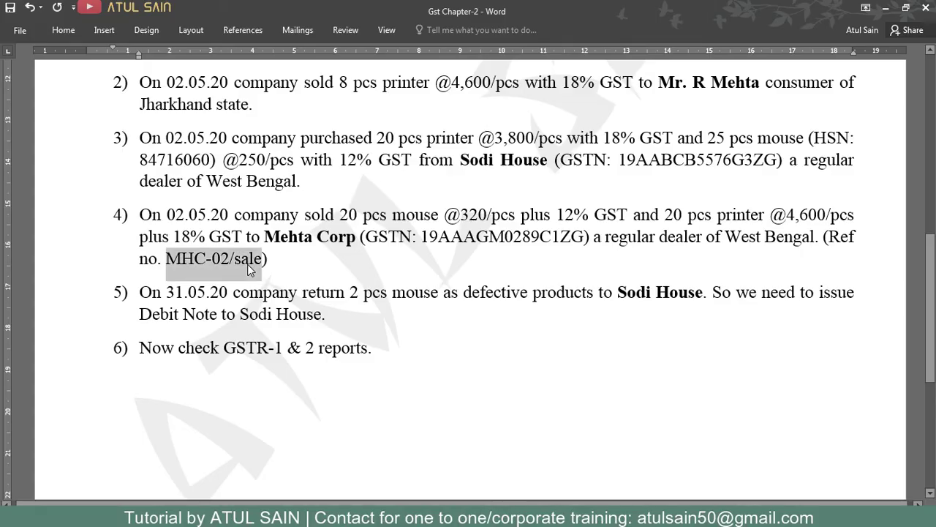
{"action": "key", "text": "alt+Tab"}
{"action": "key", "text": "Return"}
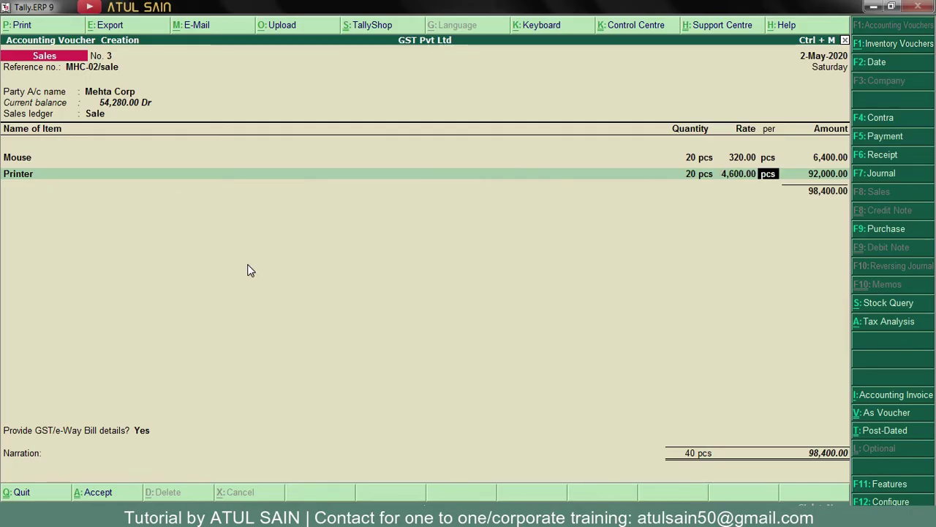
{"action": "key", "text": "Return"}
{"action": "key", "text": "Return"}
Step: End the item list and add the CGST and SGST ledgers to the Mehta Corp sale
{"action": "key", "text": "Return"}
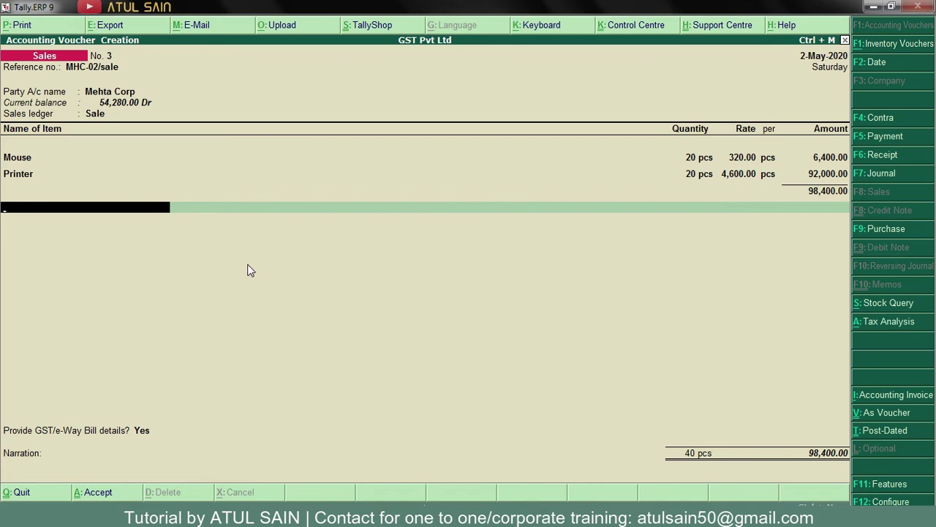
{"action": "type", "text": "Cgs"}
{"action": "key", "text": "Return"}
{"action": "key", "text": "Return"}
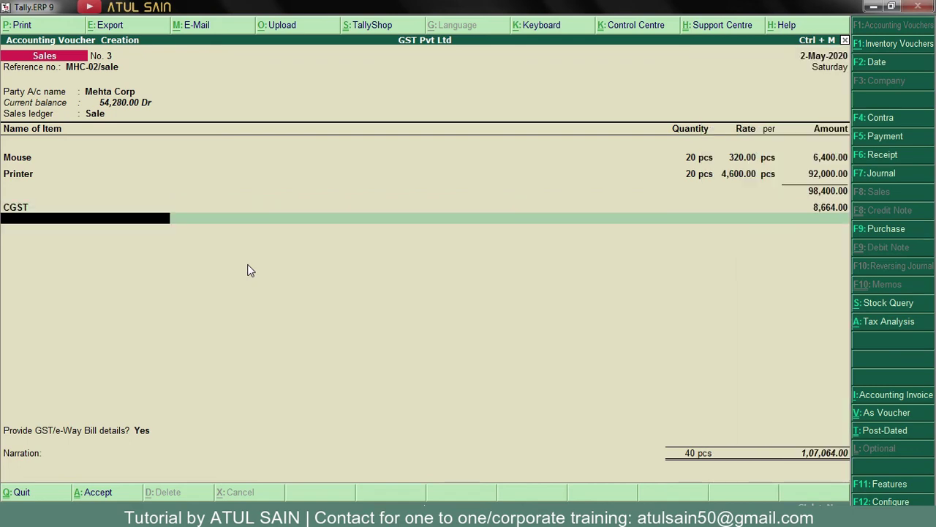
{"action": "type", "text": "Sg"}
{"action": "key", "text": "Return"}
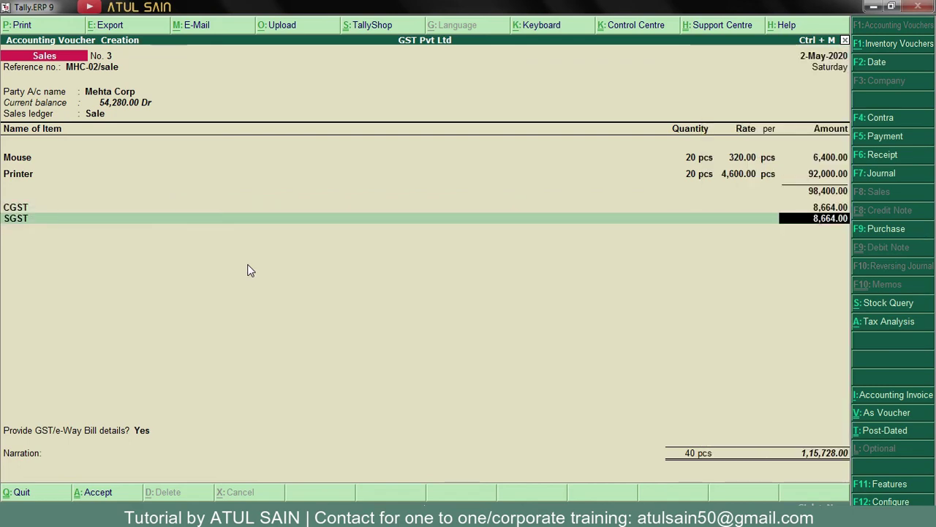
Step: Examine the detailed Tax Analysis of the sale for the central and state tax on Mouse and Printer, and return to the voucher
{"action": "key", "text": "alt+a"}
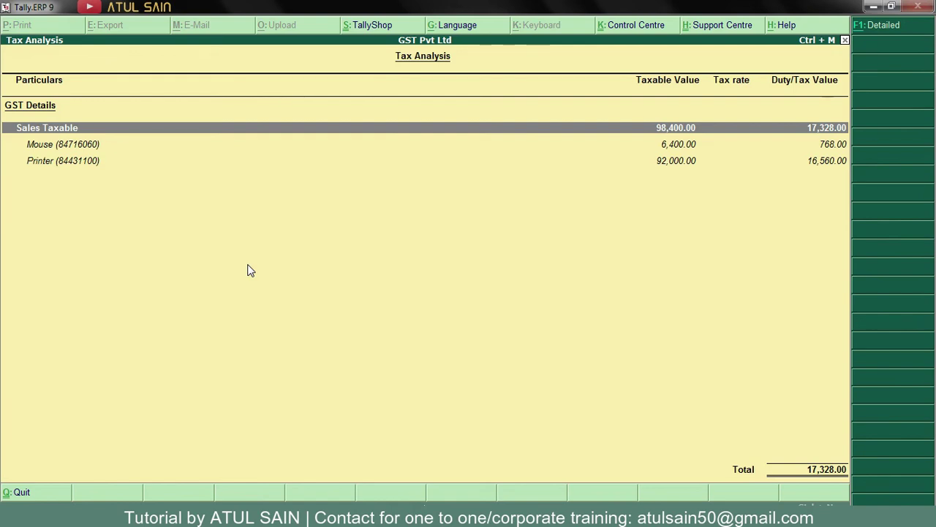
{"action": "key", "text": "alt+F1"}
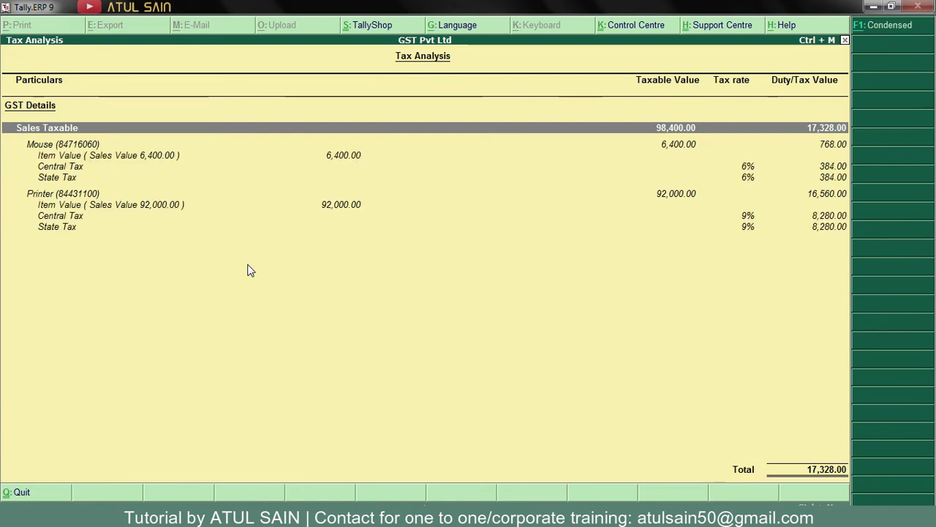
{"action": "key", "text": "Escape"}
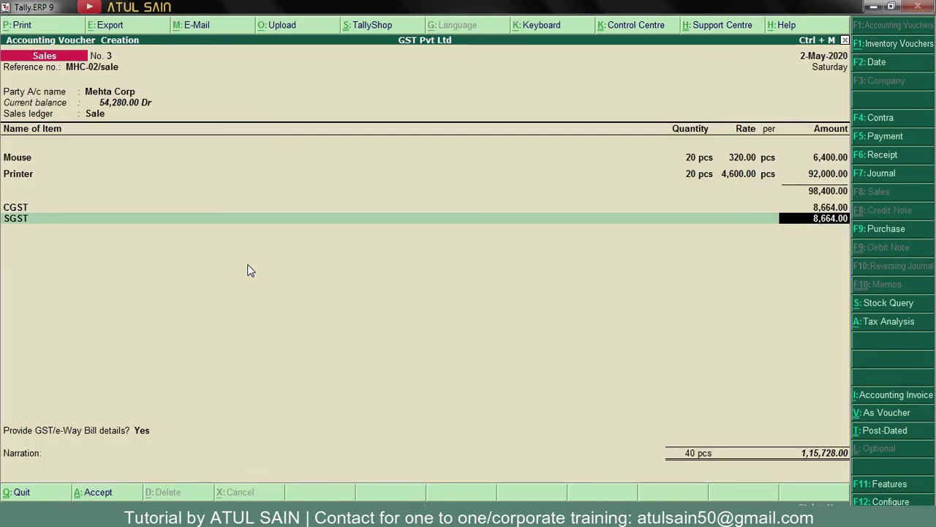
Step: Preview the printed Tax Invoice for Mehta Corp, examine its HSN-wise tax breakdown, and close the preview
{"action": "key", "text": "alt+p"}
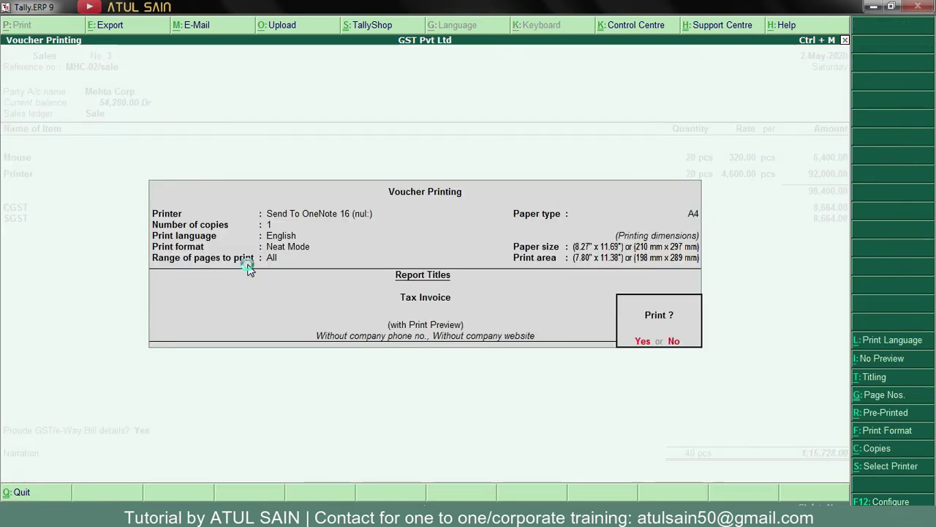
{"action": "key", "text": "Return"}
{"action": "key", "text": "alt+z"}
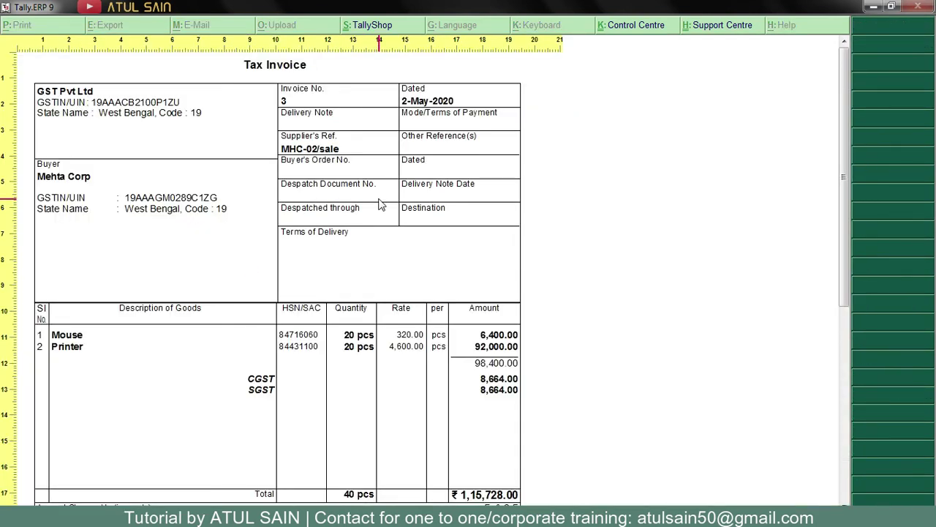
{"action": "left_click_drag", "start_coordinate": [846, 124], "coordinate": [836, 261]}
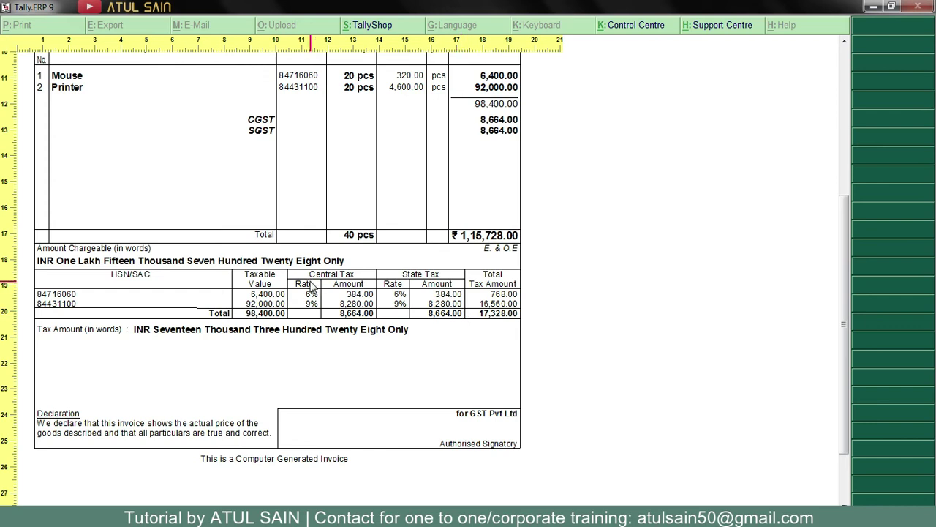
{"action": "left_click", "coordinate": [122, 299]}
{"action": "left_click", "coordinate": [185, 302]}
{"action": "left_click", "coordinate": [425, 300]}
{"action": "key", "text": "alt+z"}
{"action": "key", "text": "Escape"}
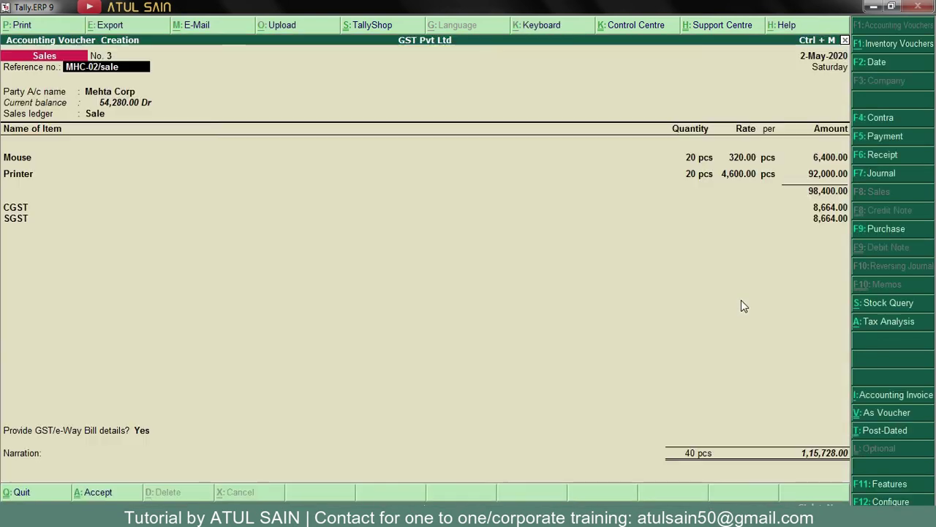
{"action": "key", "text": "Return"}
{"action": "key", "text": "Return"}
{"action": "key", "text": "Return"}
{"action": "key", "text": "Return"}
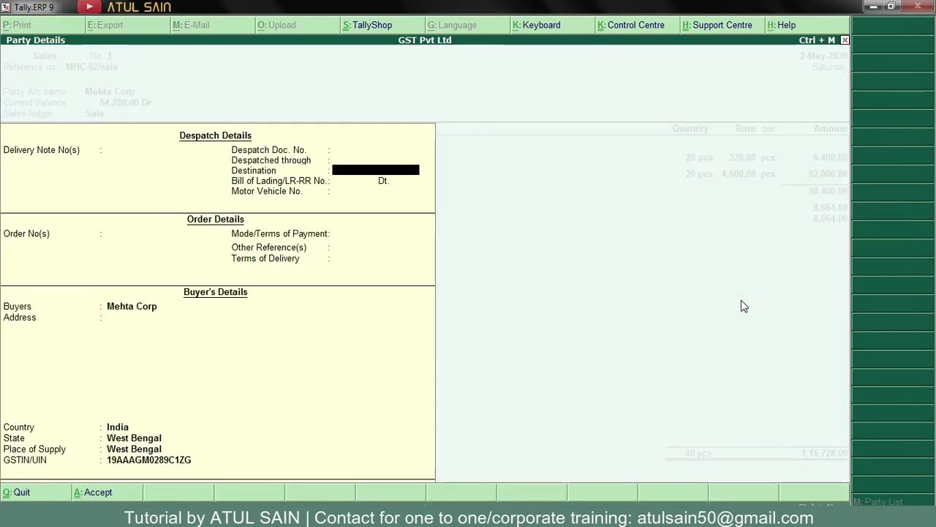
{"action": "key", "text": "ctrl+a"}
{"action": "key", "text": "BackSpace"}
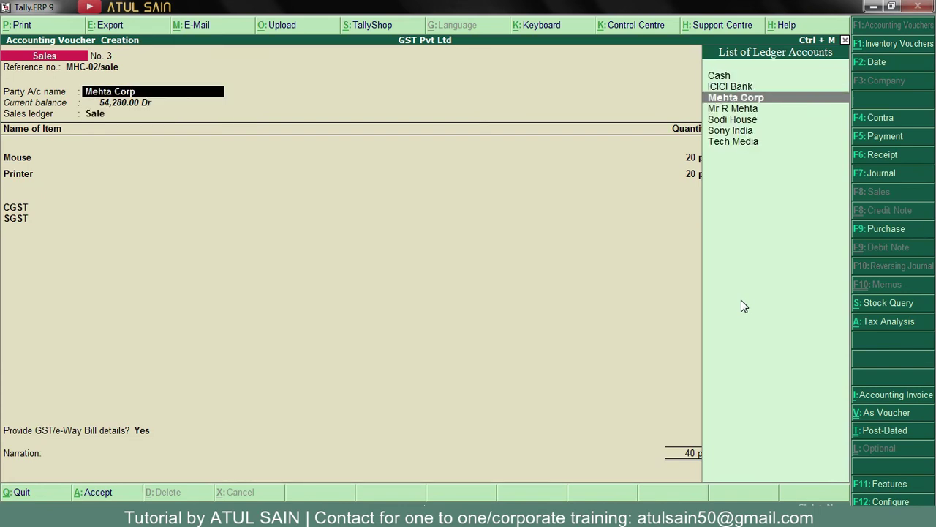
{"action": "key", "text": "BackSpace"}
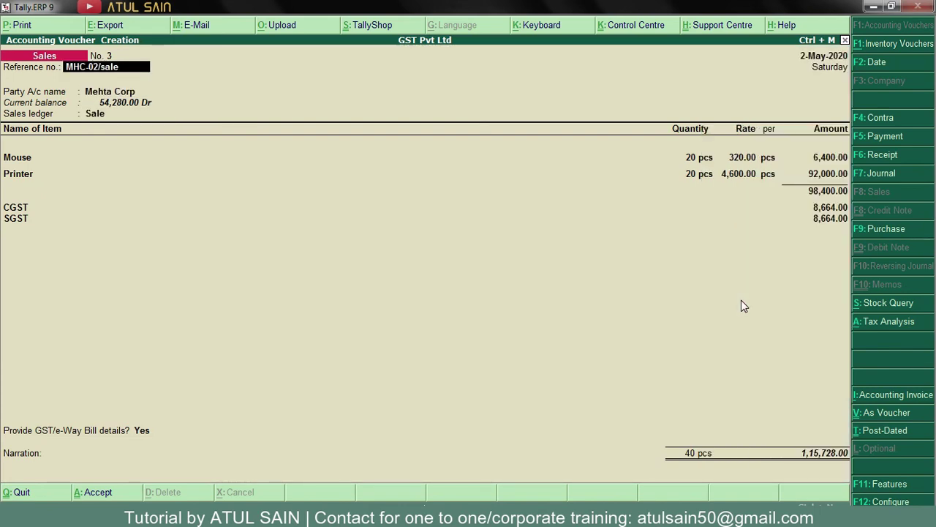
Step: Accept the existing party, item and tax entries, keep Provide GST/e-Way Bill details at Yes, and go to e-Way Bill No. in the additional details
{"action": "key", "text": "Return"}
{"action": "key", "text": "Return"}
{"action": "key", "text": "Return"}
{"action": "key", "text": "Return"}
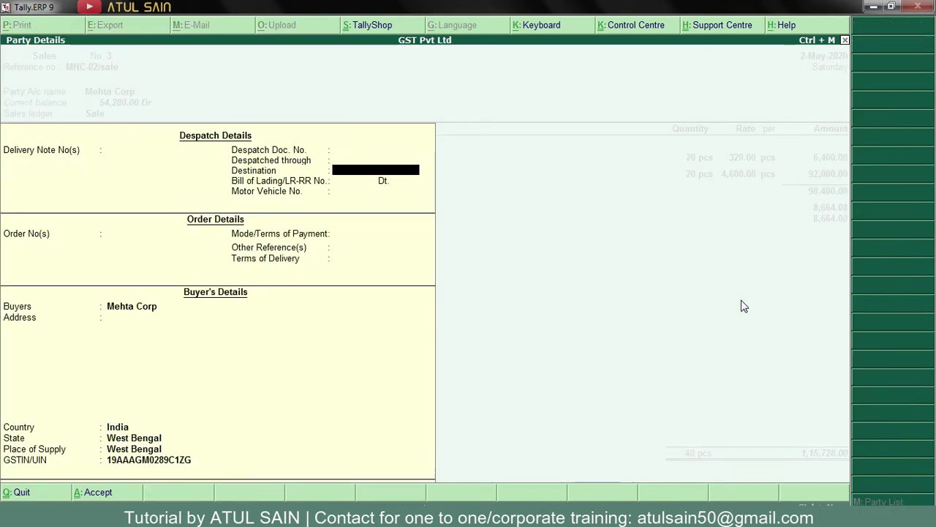
{"action": "key", "text": "ctrl+a"}
{"action": "key", "text": "Return"}
{"action": "key", "text": "Return"}
{"action": "key", "text": "Return"}
{"action": "key", "text": "Return"}
{"action": "key", "text": "Return"}
{"action": "key", "text": "Return"}
{"action": "key", "text": "Return"}
{"action": "key", "text": "Return"}
{"action": "key", "text": "Return"}
{"action": "key", "text": "Return"}
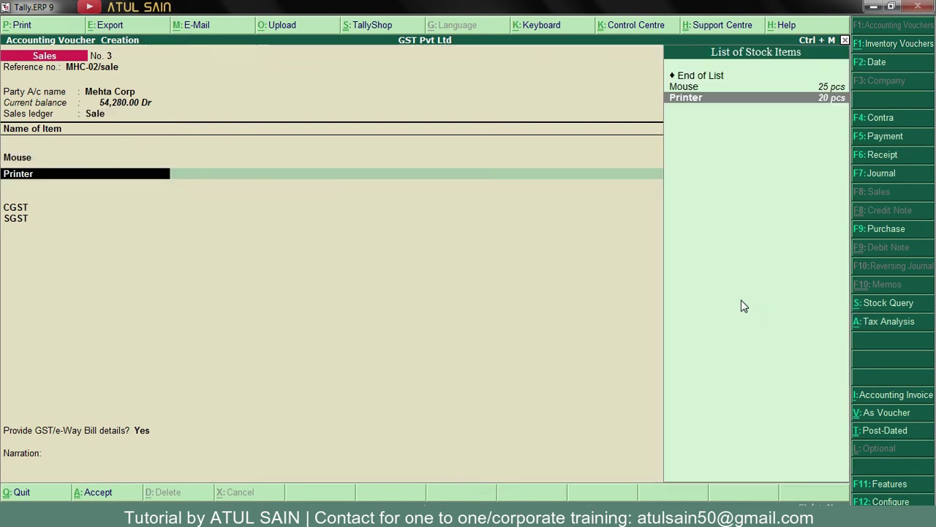
{"action": "key", "text": "Return"}
{"action": "key", "text": "Return"}
{"action": "key", "text": "Return"}
{"action": "key", "text": "Return"}
{"action": "key", "text": "Return"}
{"action": "key", "text": "Return"}
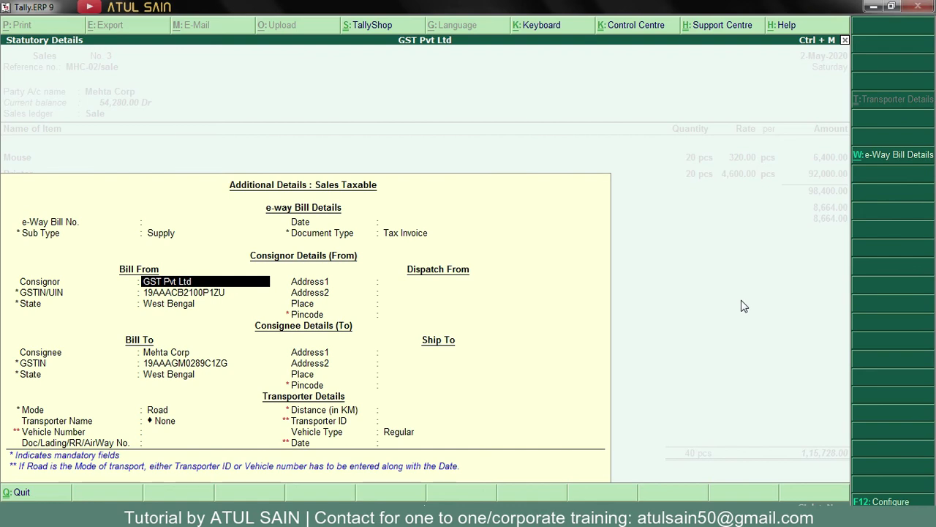
{"action": "key", "text": "BackSpace"}
{"action": "key", "text": "Return"}
{"action": "key", "text": "BackSpace"}
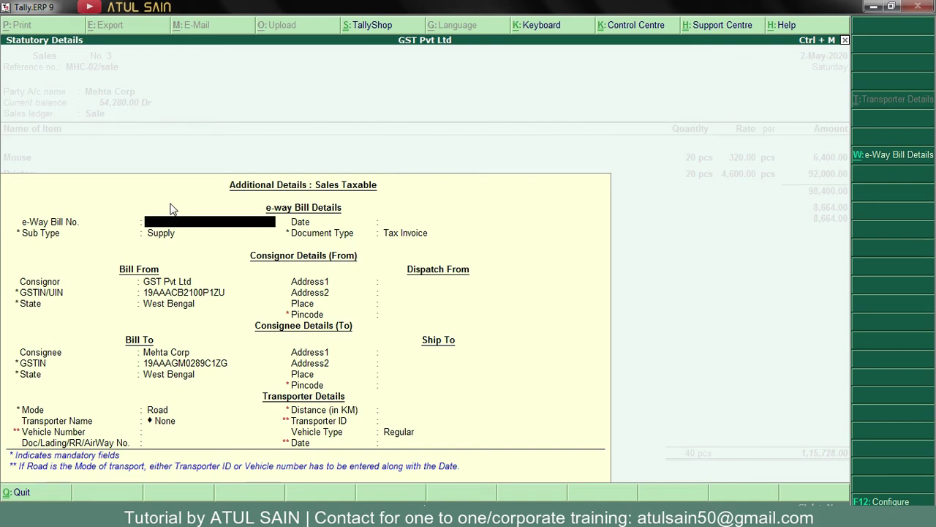
Step: Leave e-Way Bill No. blank and keep the existing GST Pvt Ltd consignor details
{"action": "key", "text": "Return"}
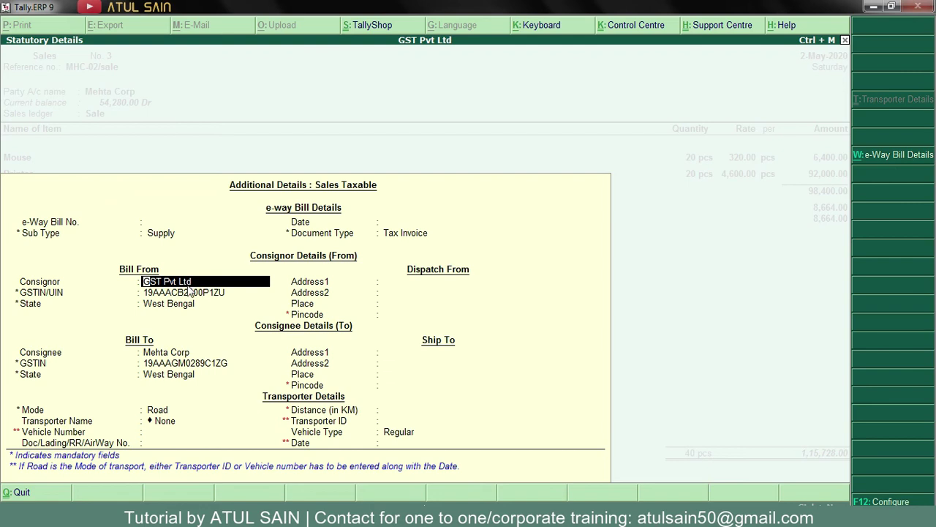
{"action": "key", "text": "Return"}
{"action": "key", "text": "Return"}
{"action": "key", "text": "Return"}
{"action": "key", "text": "Return"}
{"action": "key", "text": "Return"}
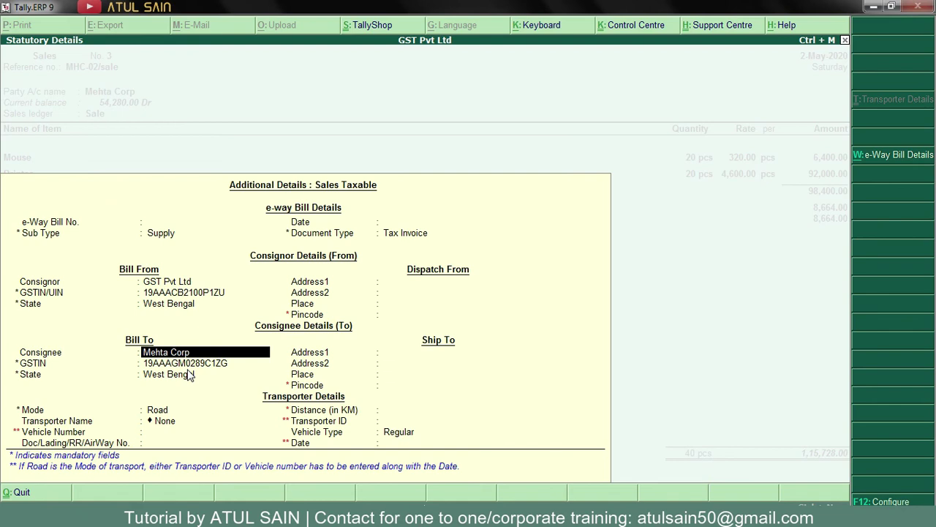
Step: Keep the Mehta Corp consignee details, Road mode and transporter None, and close the additional details with the remaining fields blank
{"action": "key", "text": "Return"}
{"action": "key", "text": "Return"}
{"action": "key", "text": "Return"}
{"action": "key", "text": "Return"}
{"action": "key", "text": "Return"}
{"action": "key", "text": "Return"}
{"action": "key", "text": "Return"}
{"action": "key", "text": "Return"}
{"action": "key", "text": "Return"}
{"action": "key", "text": "Return"}
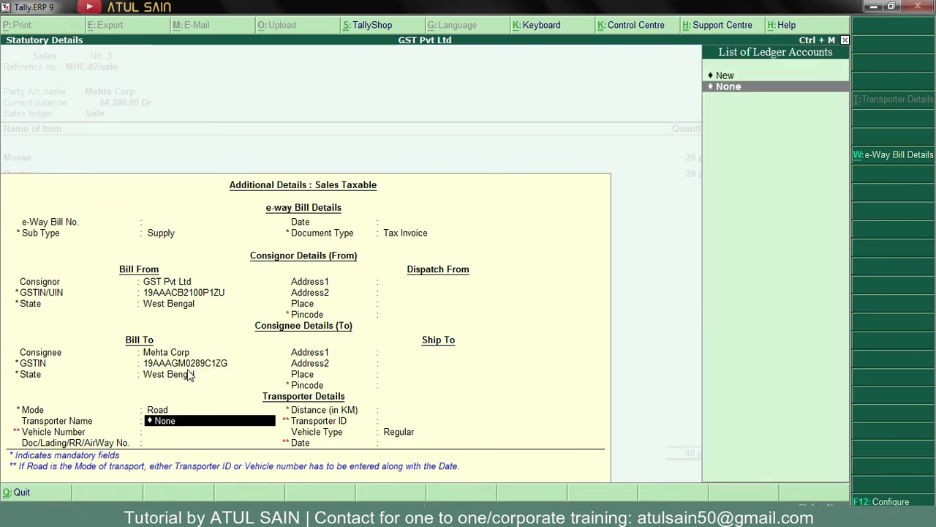
{"action": "key", "text": "Return"}
{"action": "key", "text": "Return"}
{"action": "key", "text": "Return"}
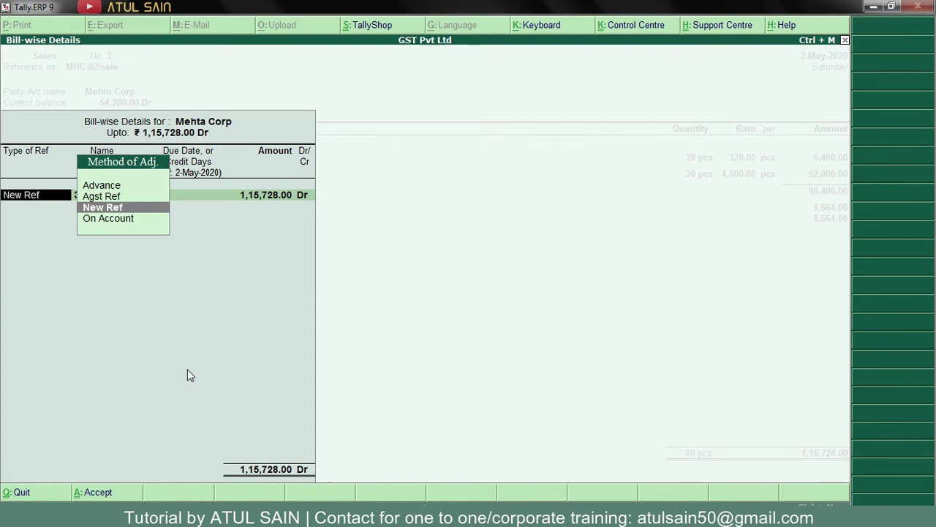
Step: Allocate Mehta Corp's bill as New Ref MHC-02/sale for 1,15,728.00 Dr, without a due date
{"action": "key", "text": "Return"}
{"action": "key", "text": "ctrl+alt+v"}
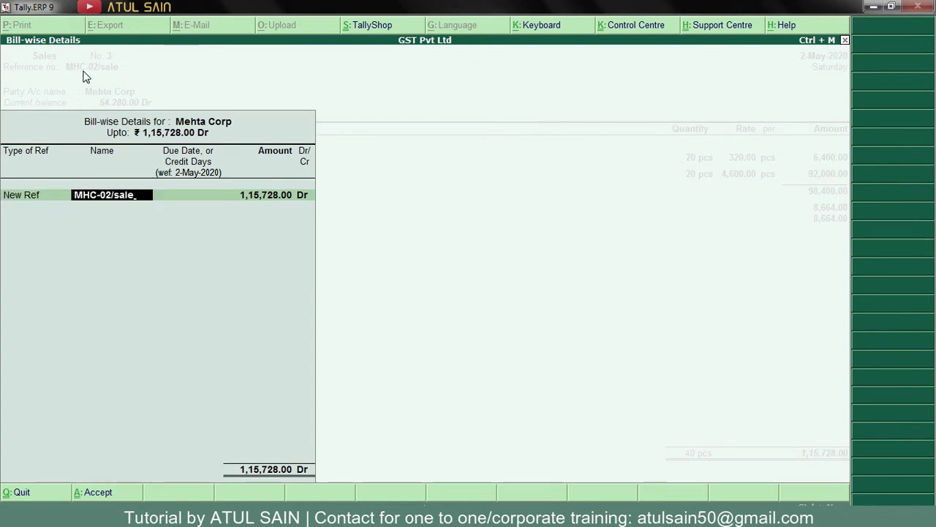
{"action": "key", "text": "Return"}
{"action": "key", "text": "Return"}
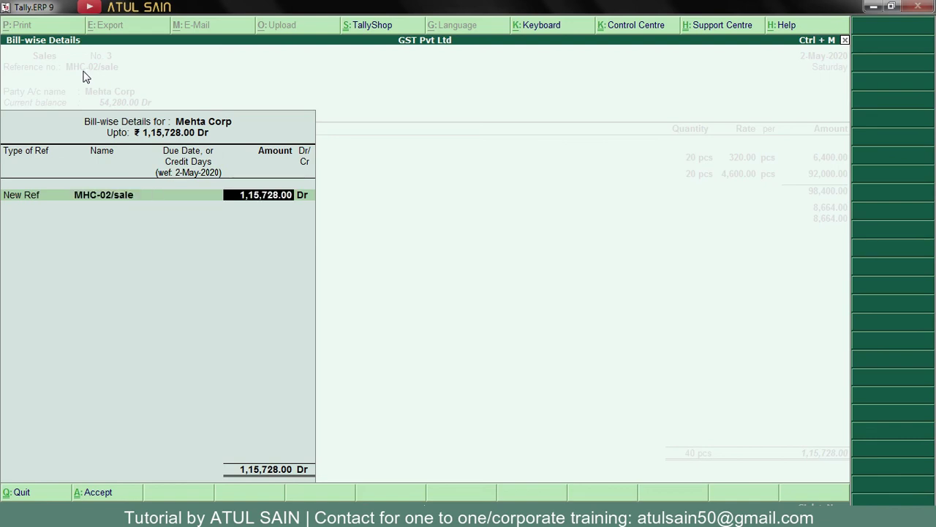
{"action": "key", "text": "Return"}
{"action": "key", "text": "Return"}
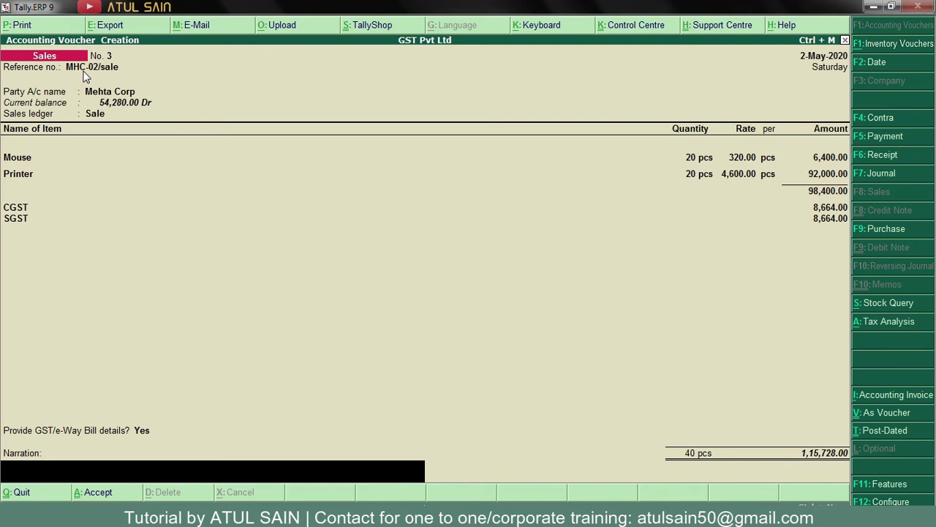
Step: Save the Mehta Corp sale without a narration and leave voucher creation for the Gateway of Tally
{"action": "key", "text": "Return"}
{"action": "key", "text": "Return"}
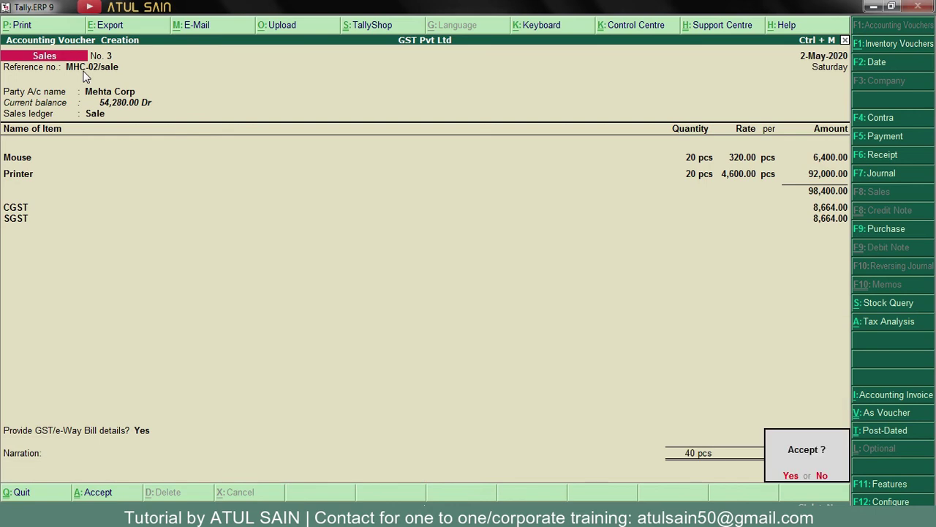
{"action": "key", "text": "Return"}
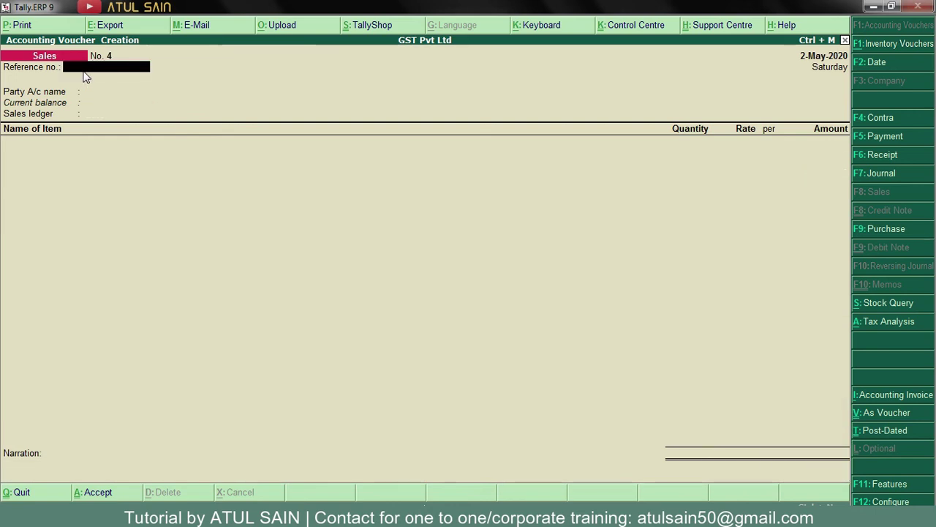
{"action": "key", "text": "Escape"}
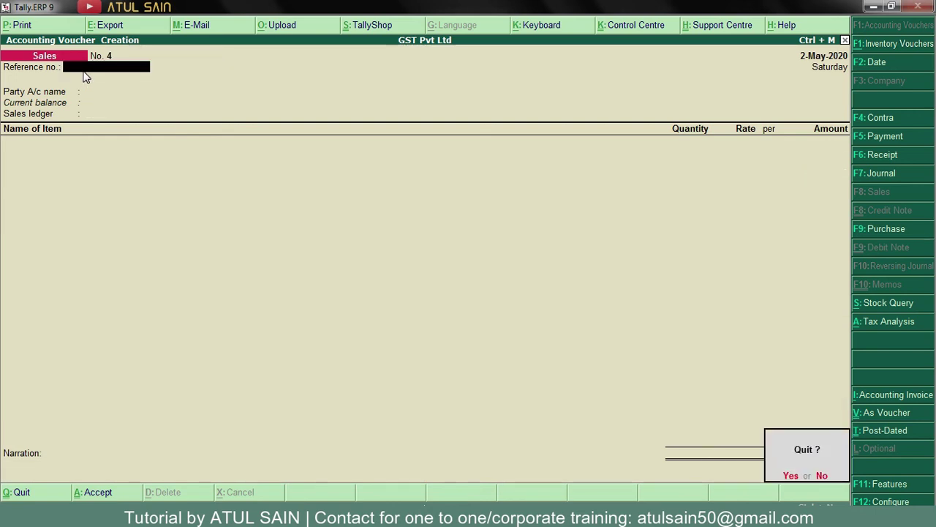
{"action": "key", "text": "Return"}
{"action": "key", "text": "alt+Tab"}
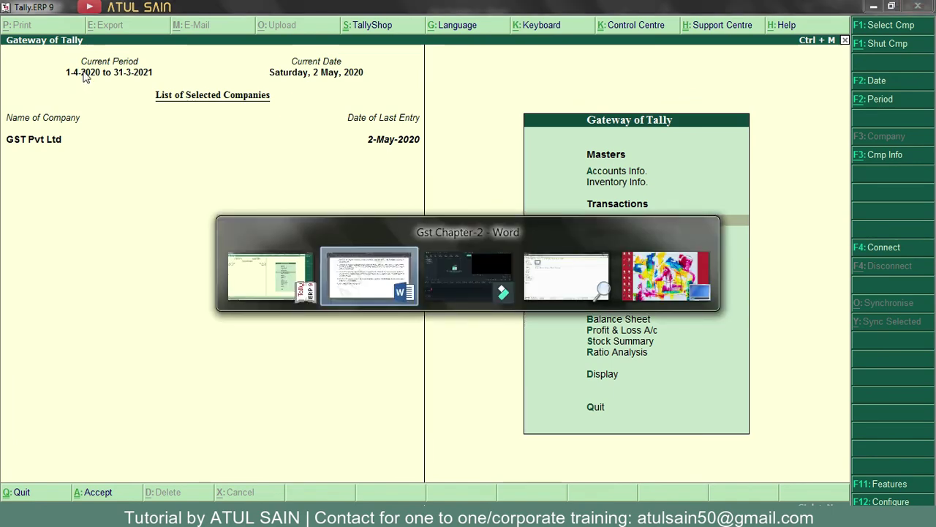
{"action": "key", "text": "alt+Tab"}
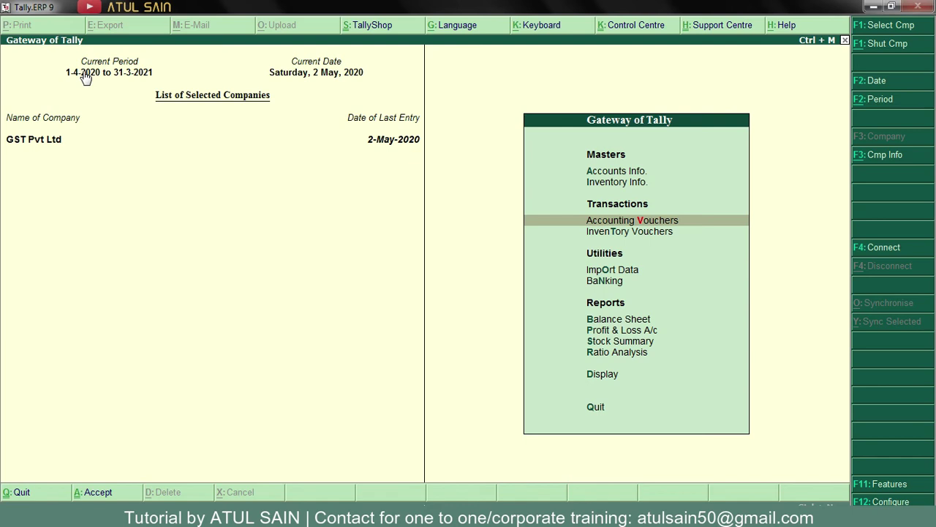
Step: View the Balance Sheet in detailed form and examine the ledger balances under Duties & Taxes
{"action": "key", "text": "b"}
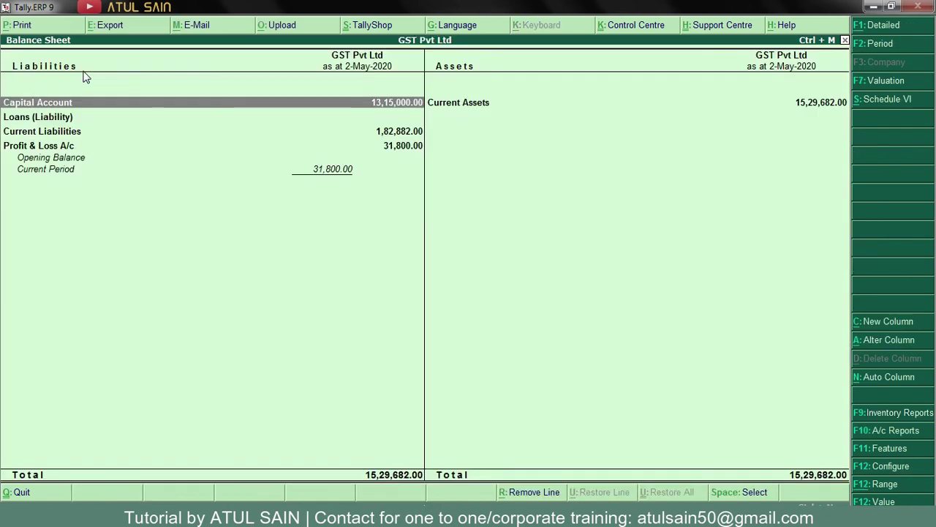
{"action": "key", "text": "alt+F1"}
{"action": "key", "text": "Down"}
{"action": "key", "text": "Down"}
{"action": "key", "text": "Down"}
{"action": "key", "text": "Down"}
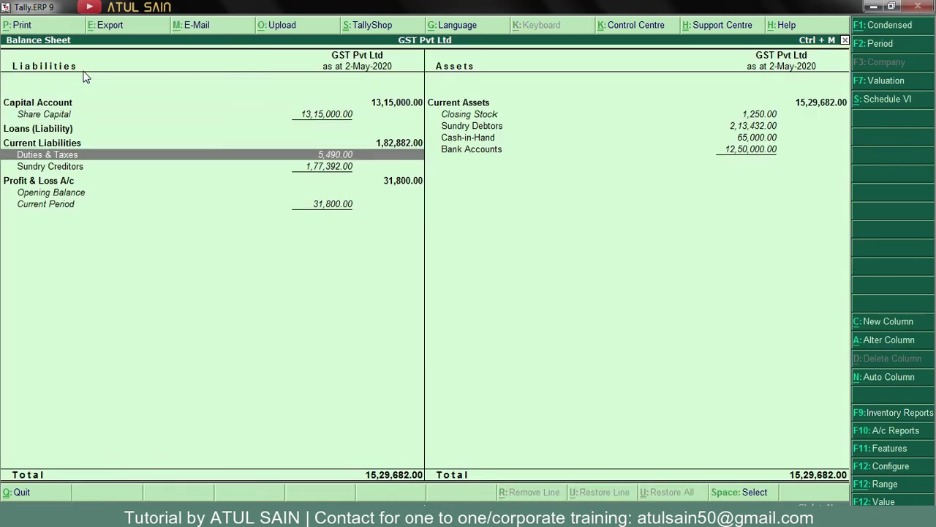
{"action": "key", "text": "Return"}
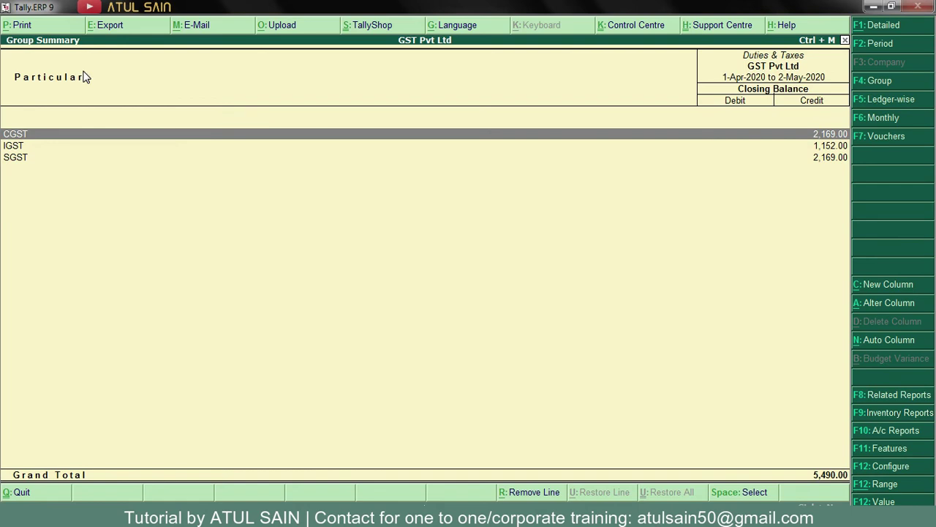
{"action": "key", "text": "Escape"}
Step: Examine the Sundry Creditors balances and the first creditor's account, and return to the Balance Sheet
{"action": "key", "text": "Down"}
{"action": "key", "text": "Return"}
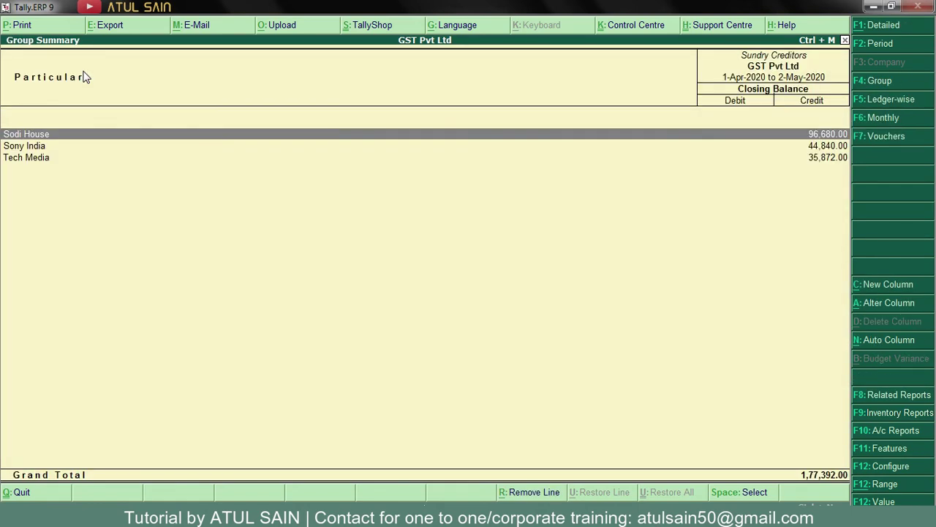
{"action": "key", "text": "Return"}
{"action": "key", "text": "Escape"}
{"action": "key", "text": "Escape"}
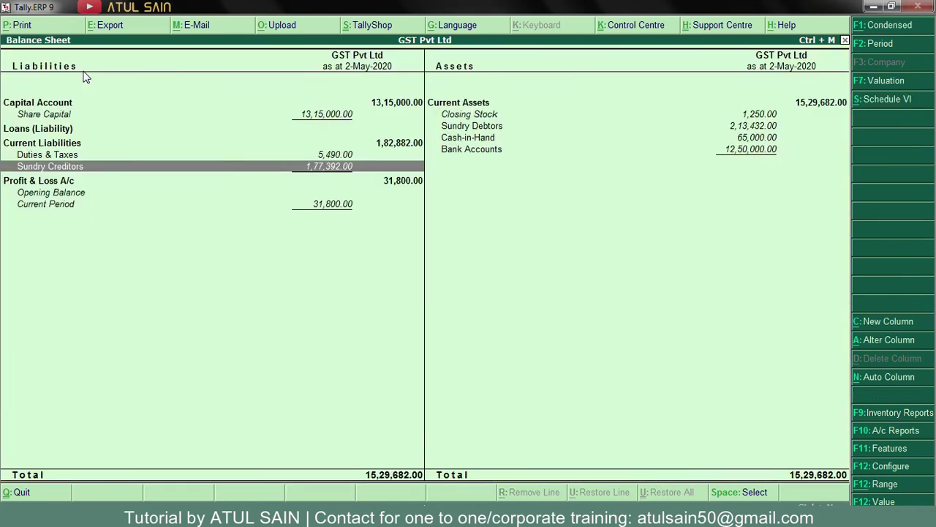
Step: Examine the party balances under Sundry Debtors and return to the Balance Sheet
{"action": "key", "text": "Right"}
{"action": "key", "text": "Up"}
{"action": "key", "text": "Up"}
{"action": "key", "text": "Return"}
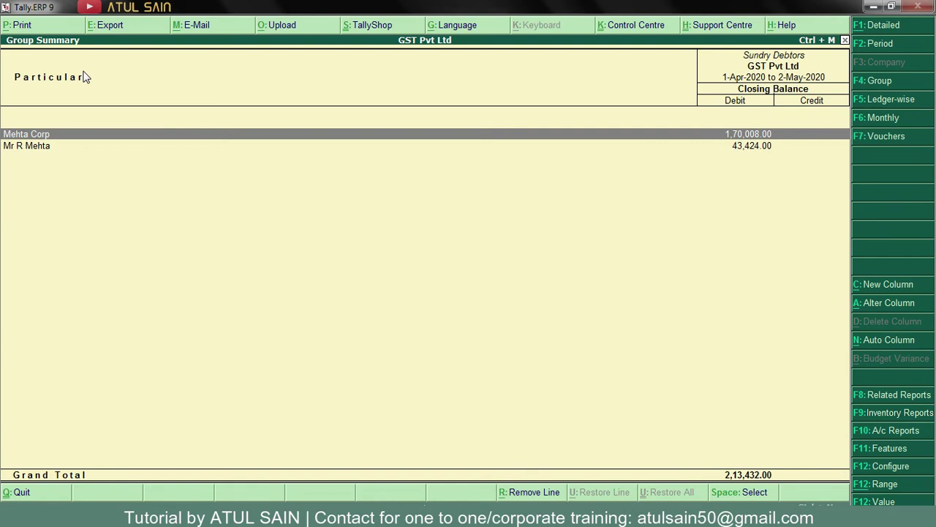
{"action": "key", "text": "Escape"}
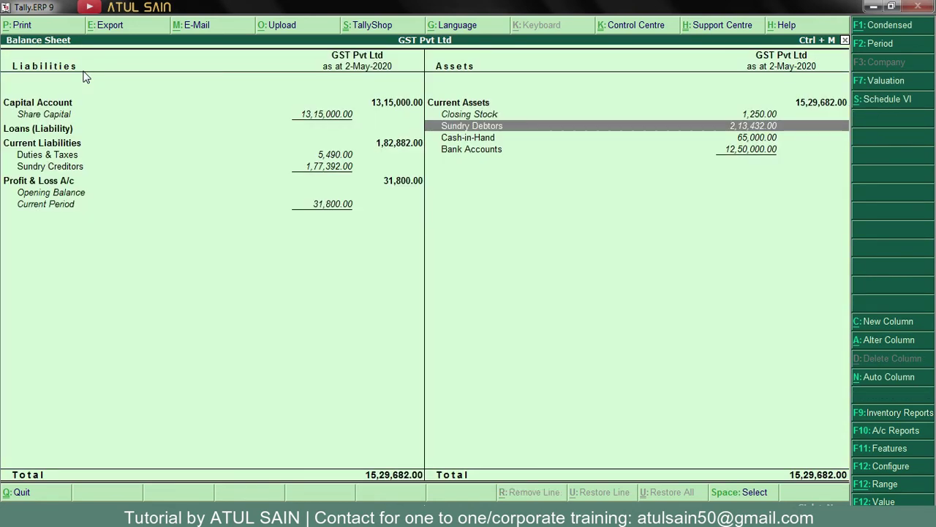
Step: Examine the Closing Stock for Mouse from the Balance Sheet, and return to the Gateway of Tally
{"action": "key", "text": "Up"}
{"action": "key", "text": "Return"}
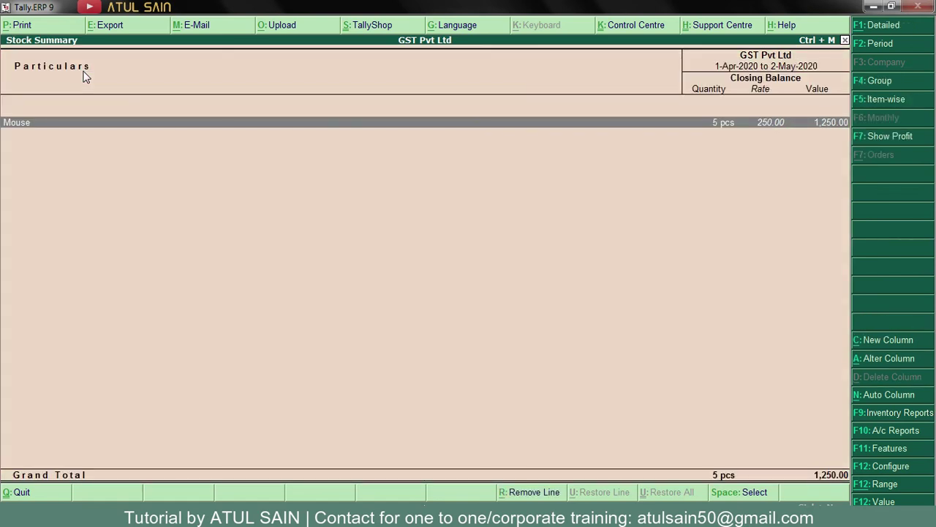
{"action": "key", "text": "Return"}
{"action": "key", "text": "Escape"}
{"action": "key", "text": "Escape"}
{"action": "key", "text": "Escape"}
Step: Check the inward, outward and closing quantities of Mouse in the Stock Summary's monthly view, and close the report
{"action": "key", "text": "Down"}
{"action": "key", "text": "Down"}
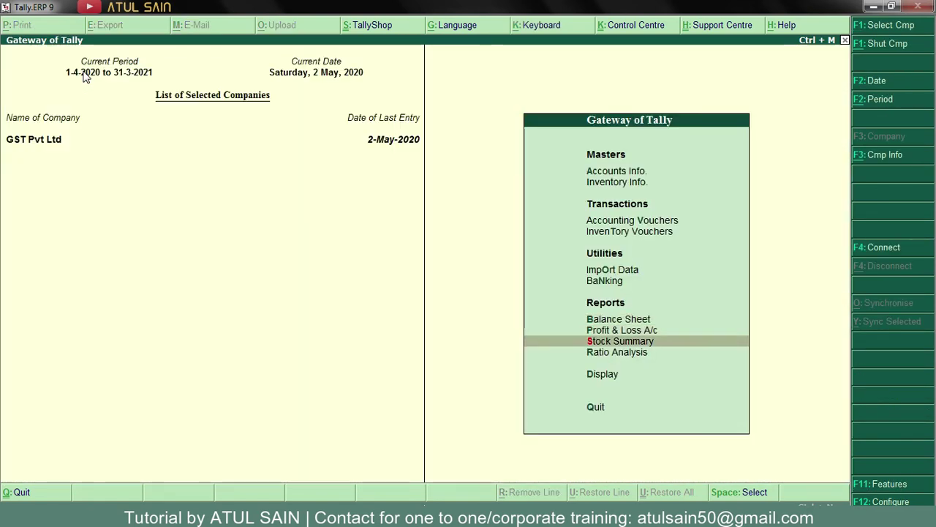
{"action": "key", "text": "Return"}
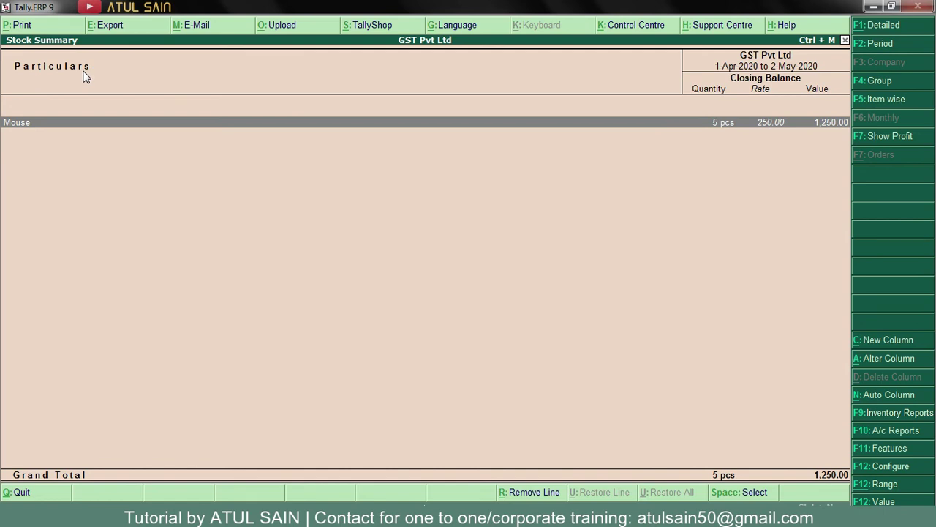
{"action": "key", "text": "Return"}
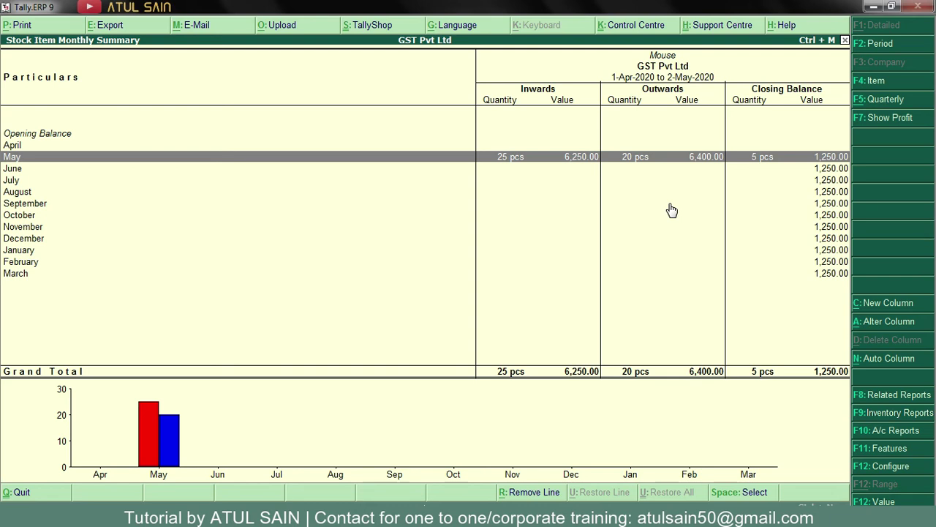
{"action": "key", "text": "Escape"}
{"action": "key", "text": "Escape"}
Step: Switch to the Gst Chapter-2 Word document and read task 5 on the purchase return to Sodi House
{"action": "key", "text": "alt+Tab"}
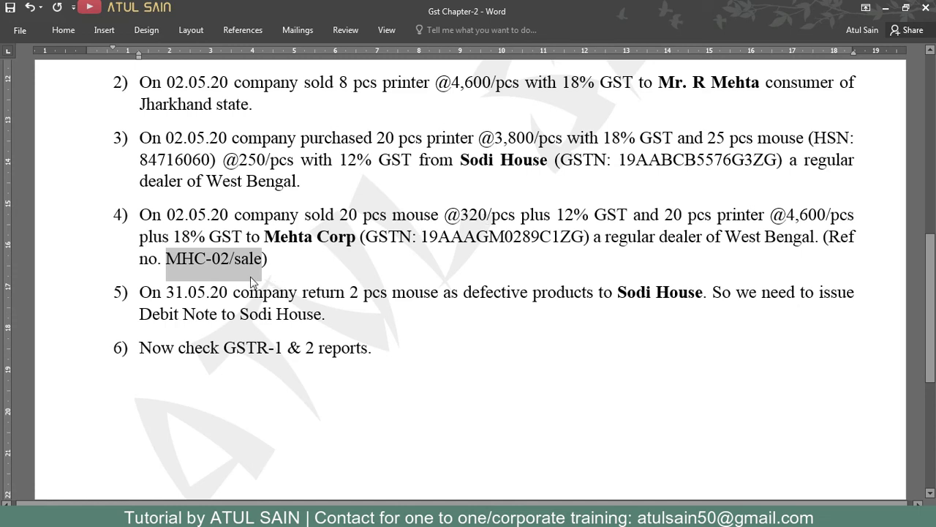
{"action": "left_click_drag", "start_coordinate": [145, 293], "coordinate": [315, 299]}
{"action": "left_click_drag", "start_coordinate": [380, 297], "coordinate": [590, 315]}
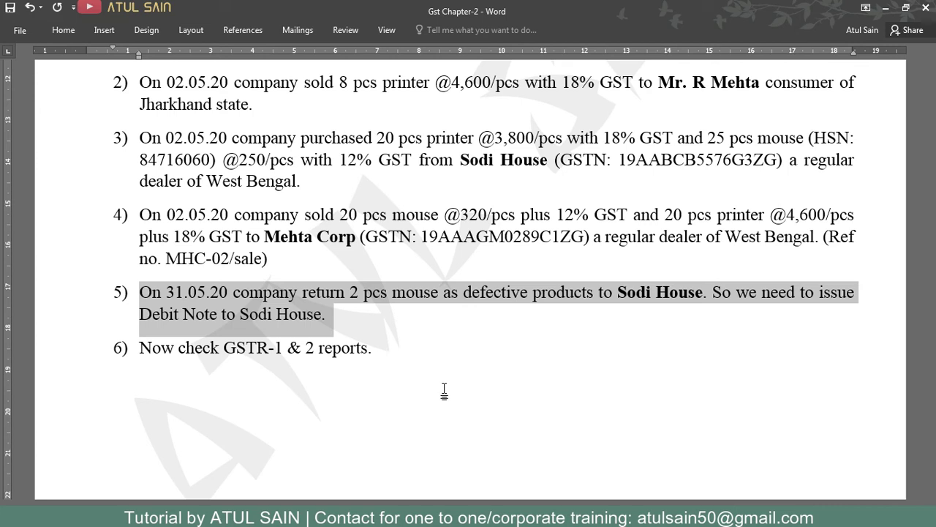
Step: Switch to Tally and set debit and credit notes, and recording each in invoice mode, to Yes in the company's accounting features
{"action": "key", "text": "alt+Tab"}
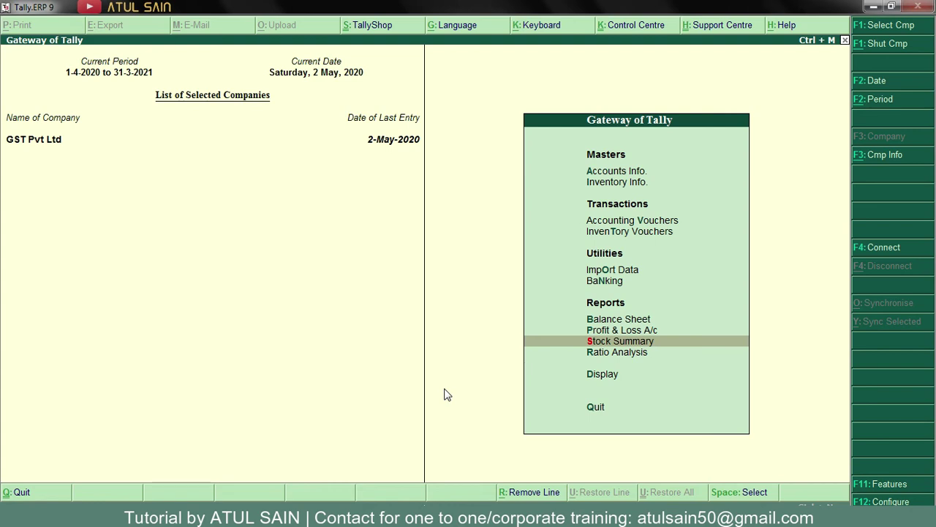
{"action": "left_click", "coordinate": [870, 486]}
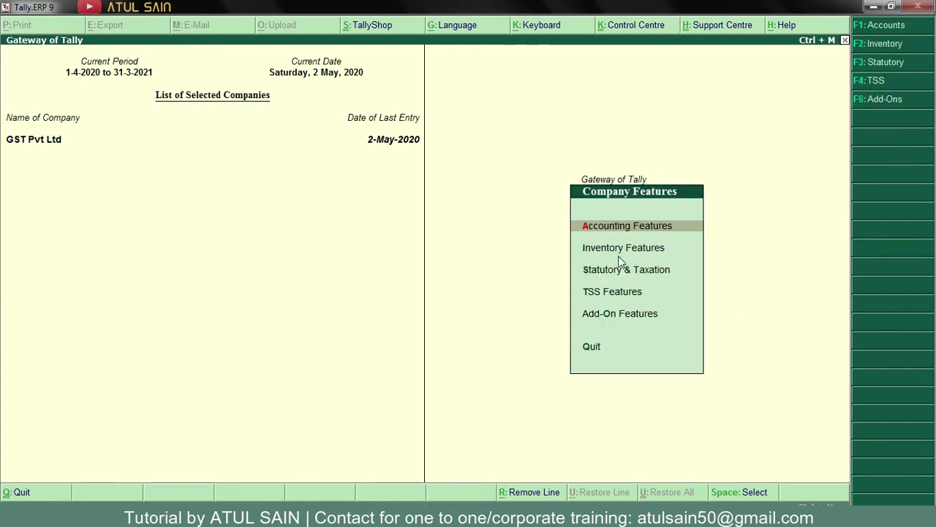
{"action": "key", "text": "Return"}
{"action": "key", "text": "Return"}
{"action": "key", "text": "Return"}
{"action": "key", "text": "Return"}
{"action": "key", "text": "Return"}
{"action": "key", "text": "Return"}
{"action": "key", "text": "Return"}
{"action": "key", "text": "Return"}
{"action": "key", "text": "Return"}
{"action": "key", "text": "Return"}
{"action": "key", "text": "Return"}
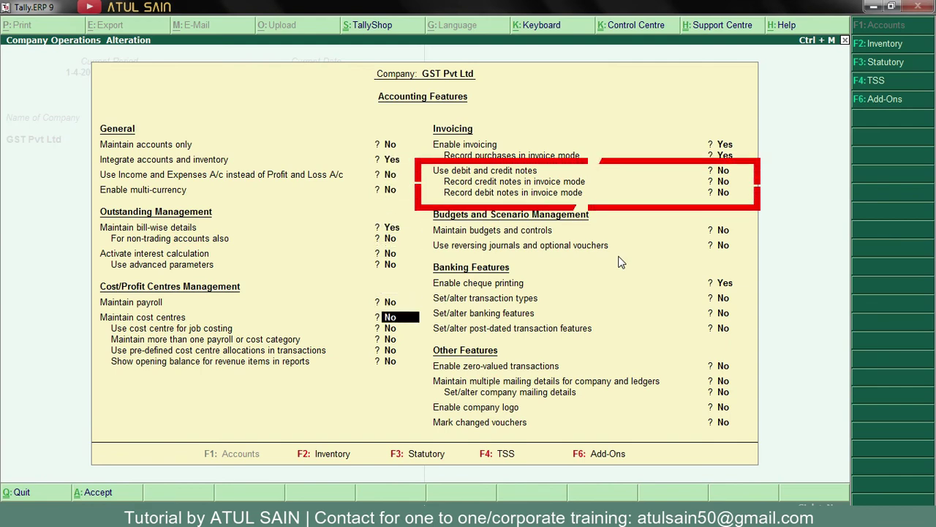
{"action": "type", "text": "y"}
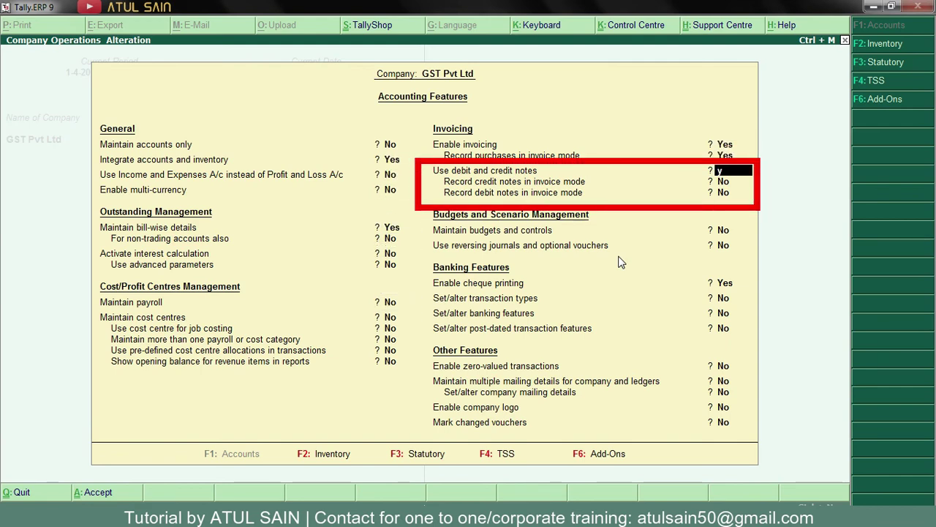
{"action": "key", "text": "Return"}
{"action": "type", "text": "y"}
{"action": "key", "text": "Return"}
{"action": "type", "text": "y"}
{"action": "key", "text": "Return"}
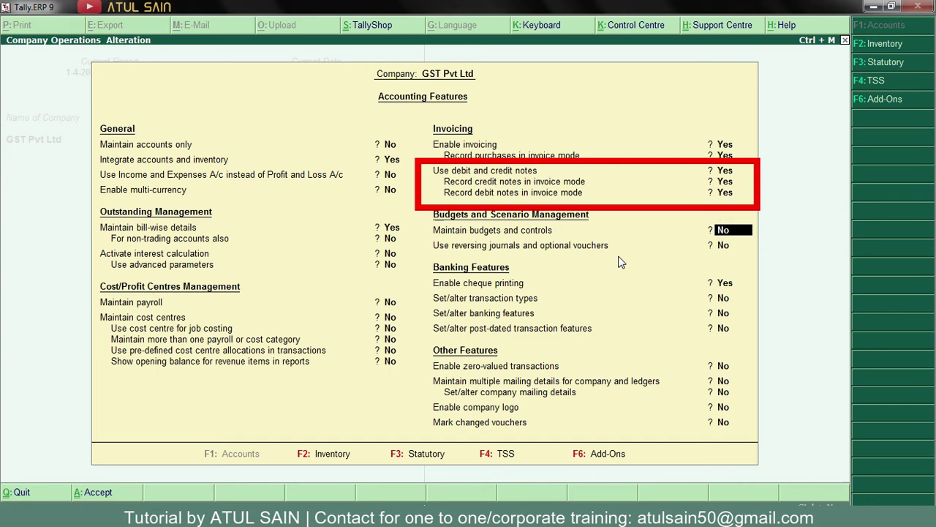
{"action": "key", "text": "ctrl+a"}
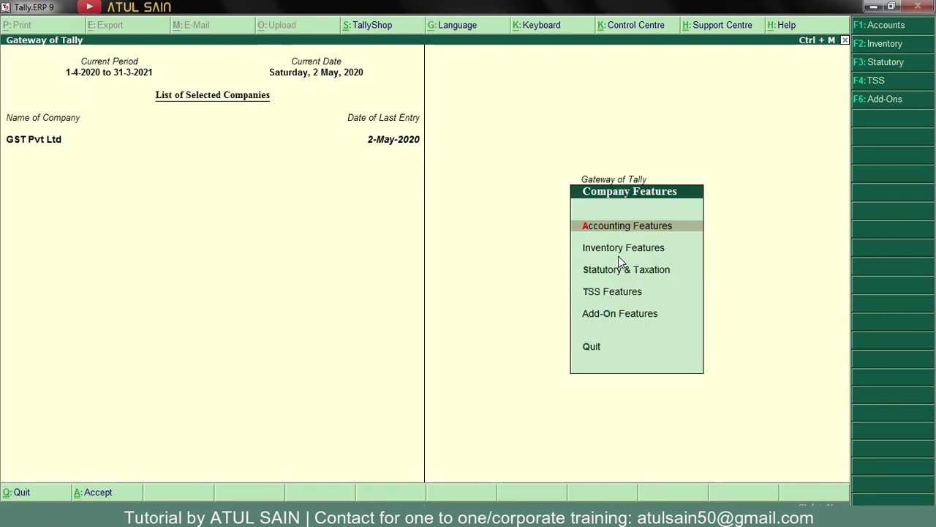
Step: Open a new Debit Note among the accounting vouchers and set its voucher date to 31-5-2020
{"action": "key", "text": "Escape"}
{"action": "key", "text": "Up"}
{"action": "key", "text": "Up"}
{"action": "key", "text": "Up"}
{"action": "key", "text": "Up"}
{"action": "key", "text": "Up"}
{"action": "key", "text": "Up"}
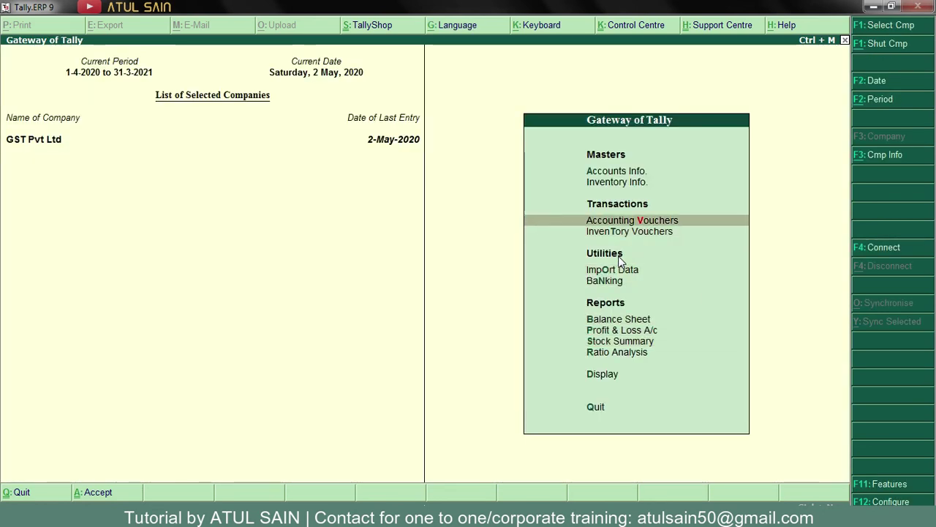
{"action": "key", "text": "Return"}
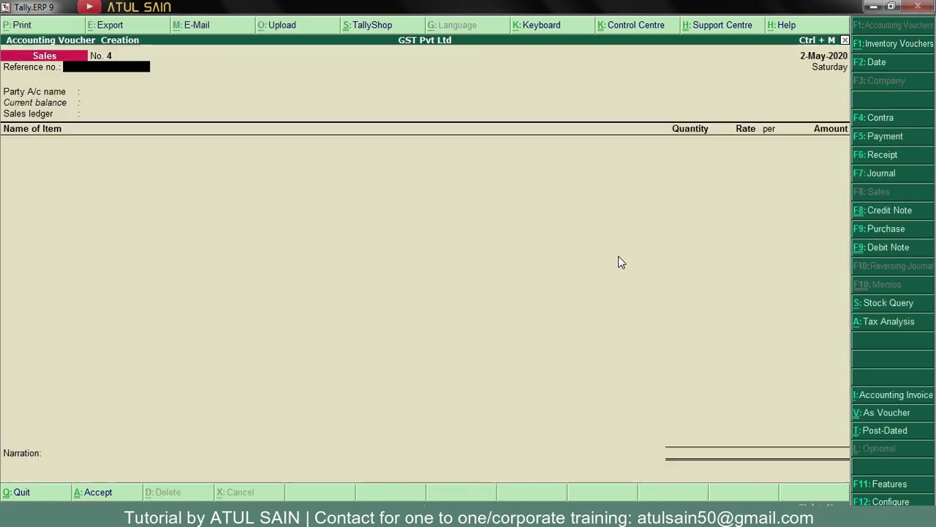
{"action": "left_click", "coordinate": [879, 253]}
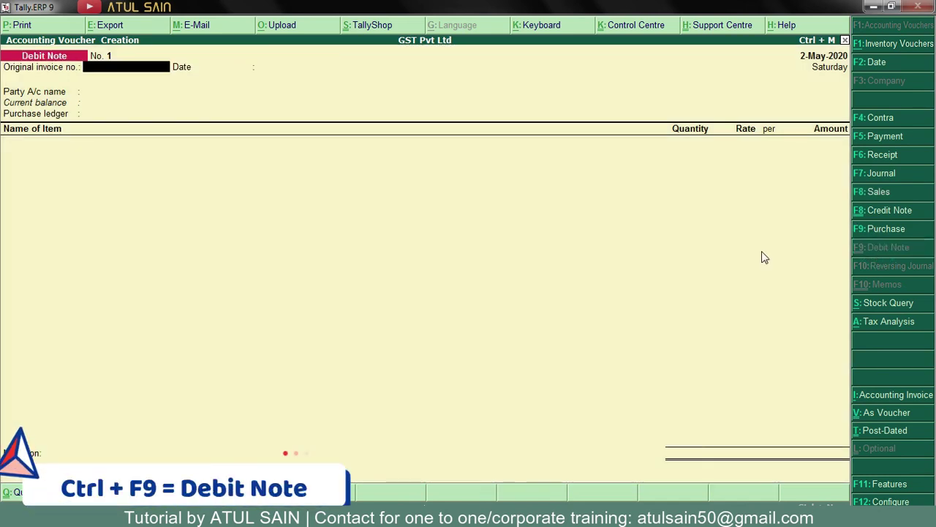
{"action": "key", "text": "F2"}
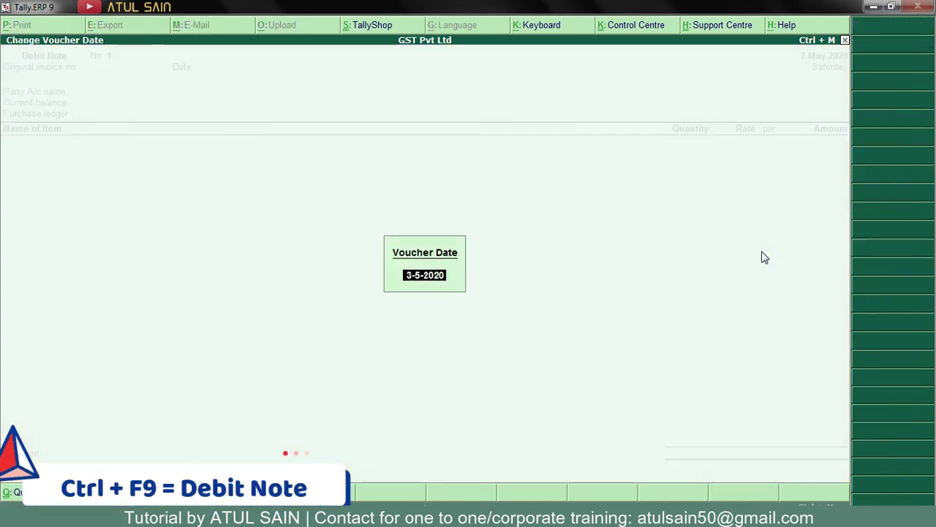
{"action": "type", "text": "31"}
{"action": "type", "text": "-5"}
{"action": "key", "text": "Return"}
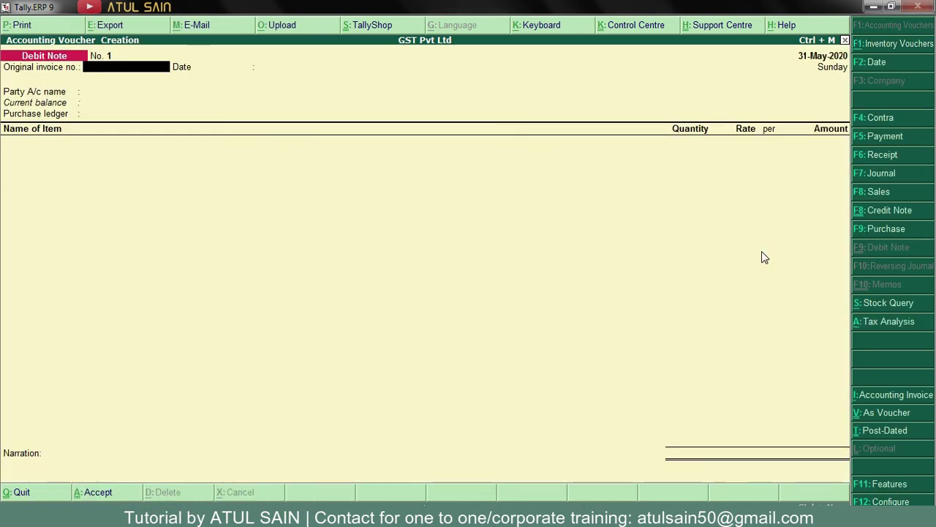
Step: Check task 5 in the Gst Chapter-2 Word document, switch back to Tally and leave the blank Debit Note
{"action": "key", "text": "alt+Tab"}
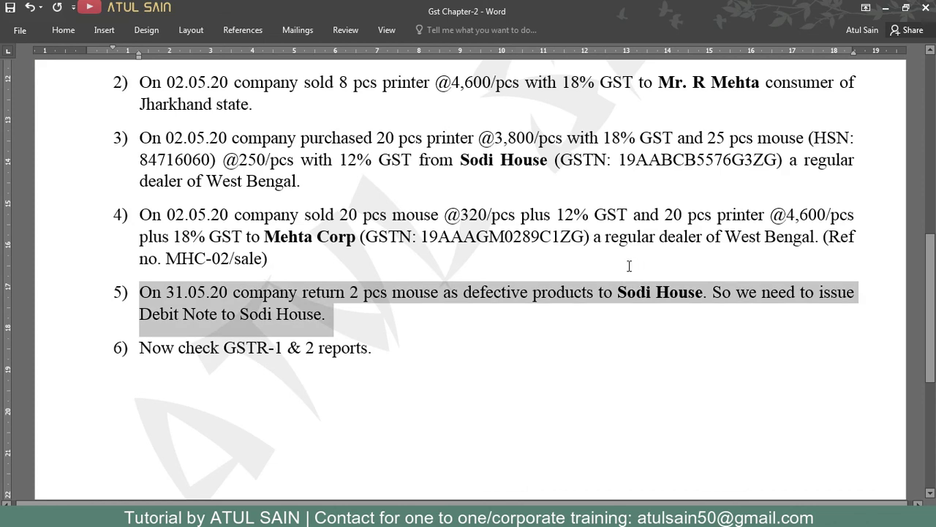
{"action": "key", "text": "alt+Tab"}
{"action": "key", "text": "Escape"}
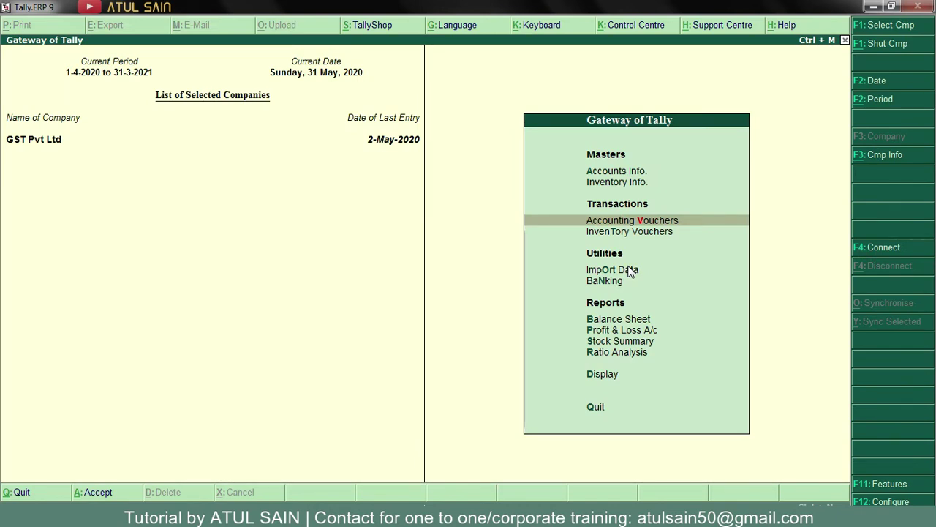
Step: Open the Balance Sheet in detailed form and drill down into the Sundry Creditors group
{"action": "key", "text": "b"}
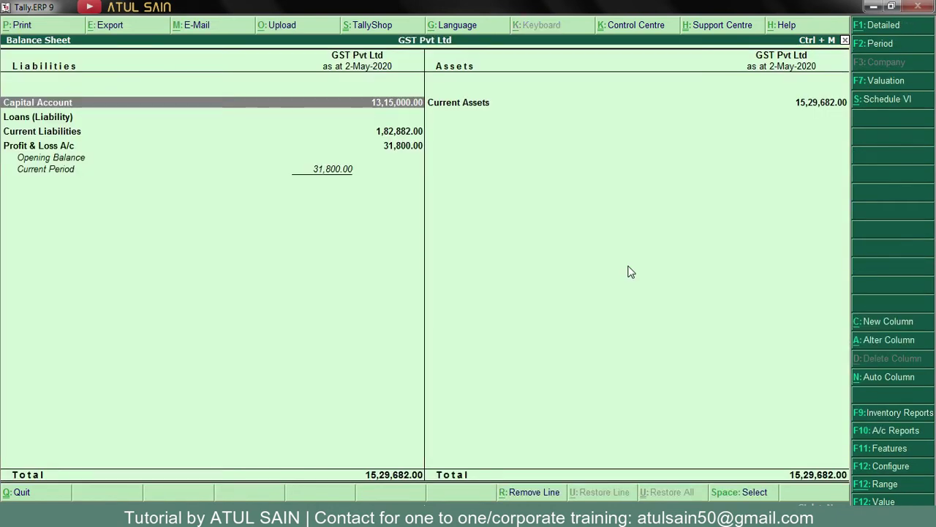
{"action": "key", "text": "alt+F1"}
{"action": "key", "text": "Down"}
{"action": "key", "text": "Down"}
{"action": "key", "text": "Down"}
{"action": "key", "text": "Down"}
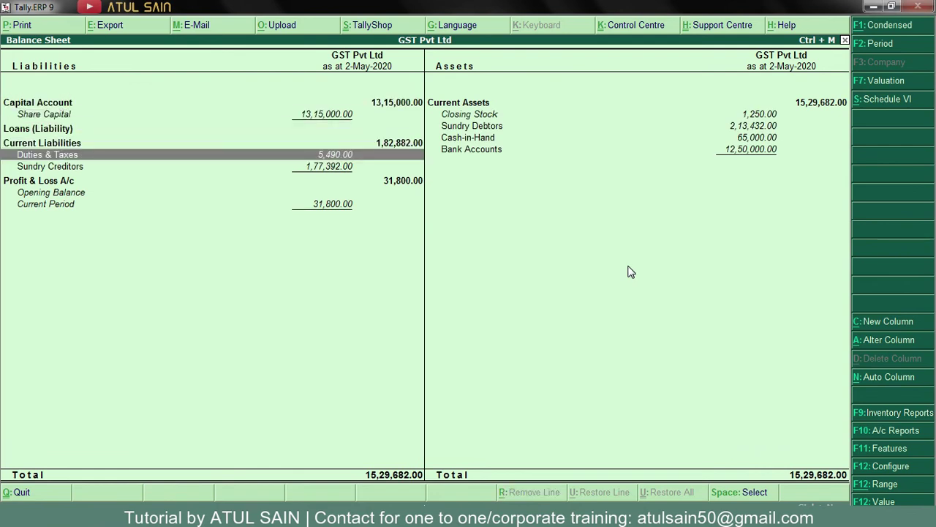
{"action": "key", "text": "Return"}
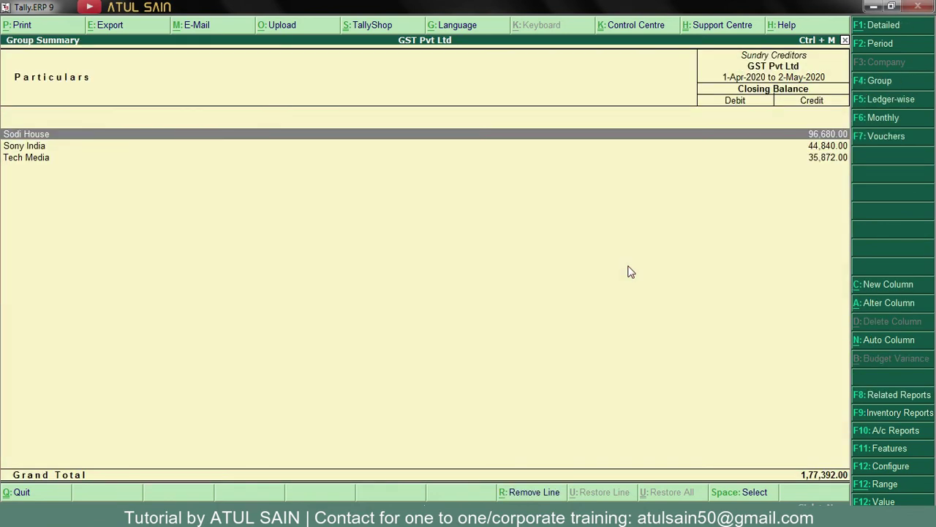
Step: Look up the supplier invoice number in Sodi House's purchase voucher, and return to the Gateway of Tally
{"action": "key", "text": "Return"}
{"action": "key", "text": "Return"}
{"action": "key", "text": "Return"}
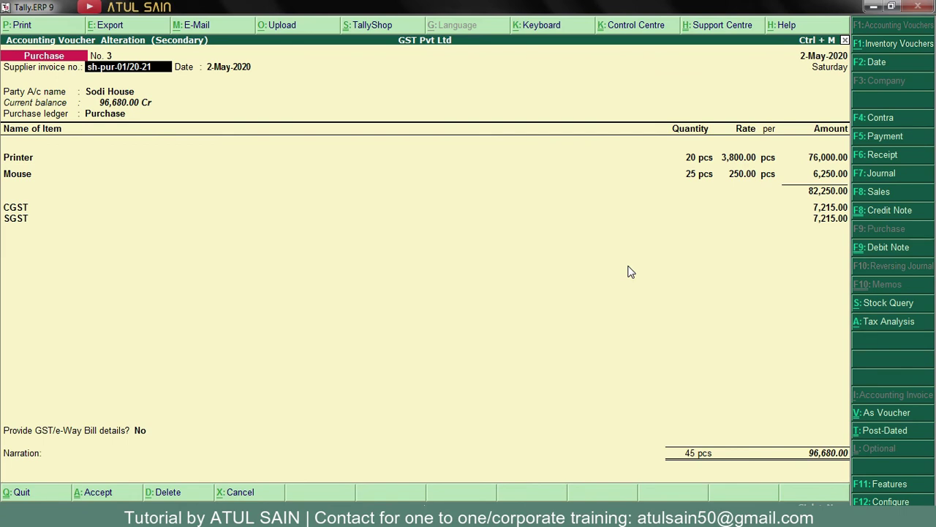
{"action": "key", "text": "Escape"}
{"action": "key", "text": "Escape"}
{"action": "key", "text": "Escape"}
{"action": "key", "text": "Escape"}
{"action": "key", "text": "Escape"}
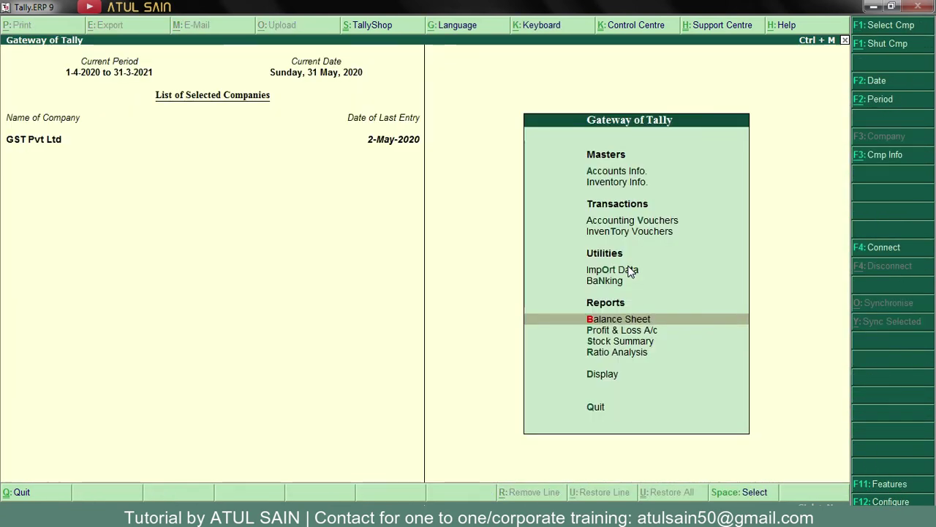
Step: Start a new Debit Note with original invoice no. sh-pur-01/20-21 and accept the date 31-May-2020
{"action": "key", "text": "v"}
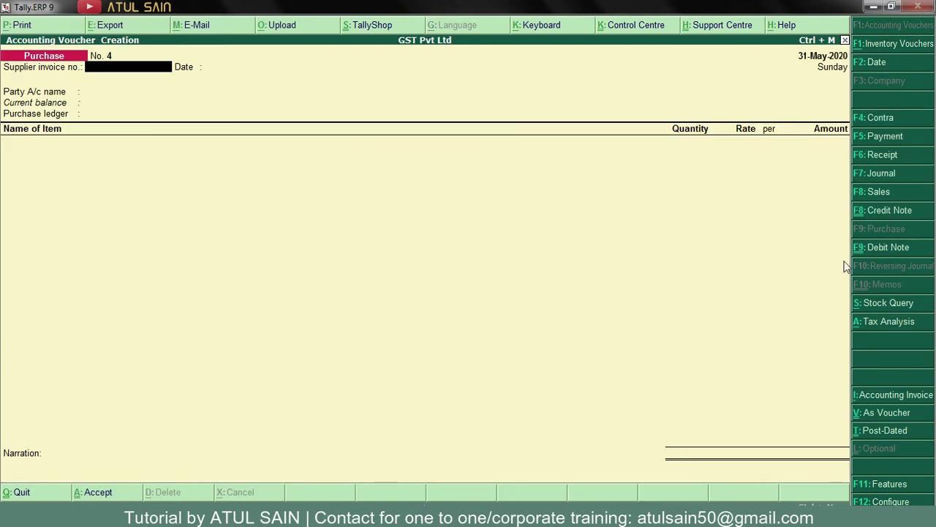
{"action": "left_click", "coordinate": [865, 247]}
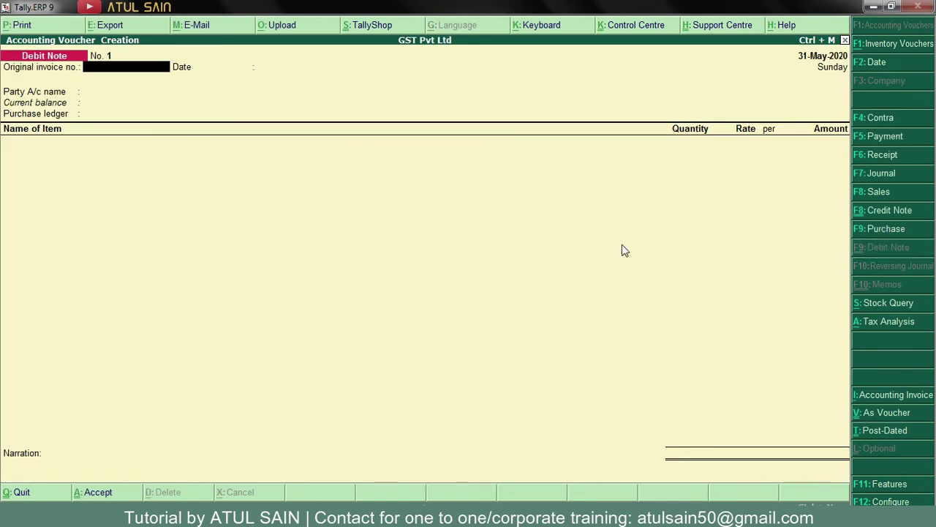
{"action": "type", "text": "sh-pur-01/20-21"}
{"action": "key", "text": "Return"}
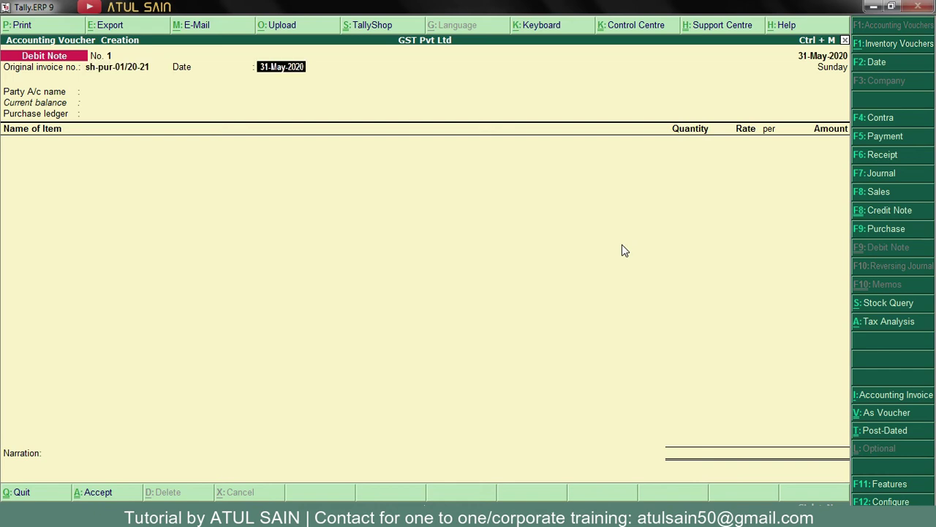
{"action": "key", "text": "Return"}
Step: Set Sodi House as the debit note's party account and accept its party details unchanged
{"action": "type", "text": "So"}
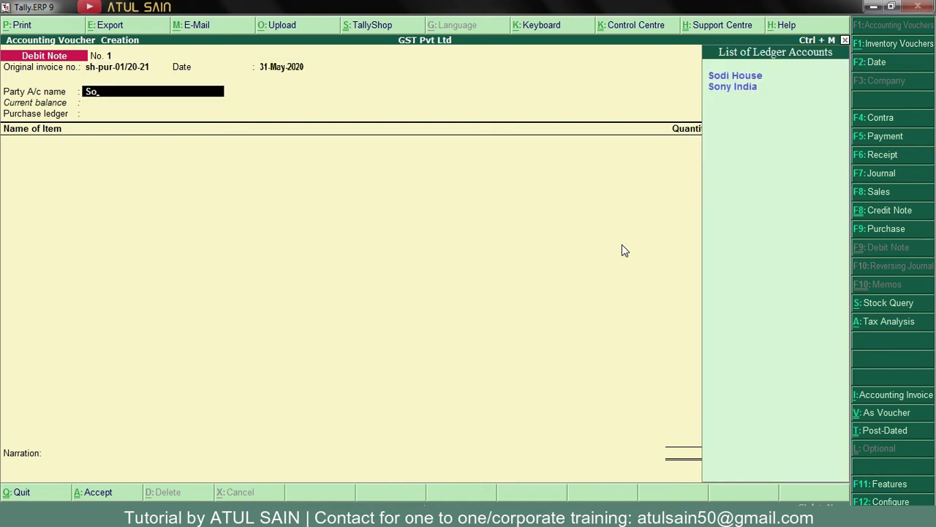
{"action": "key", "text": "Return"}
{"action": "key", "text": "Return"}
{"action": "key", "text": "Return"}
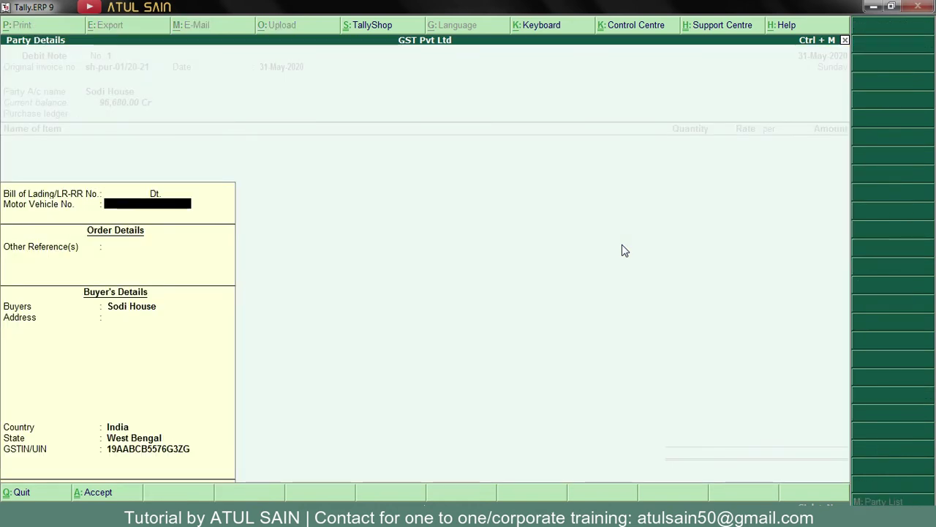
{"action": "key", "text": "Return"}
{"action": "key", "text": "Return"}
{"action": "key", "text": "Return"}
{"action": "key", "text": "Return"}
{"action": "key", "text": "Return"}
{"action": "key", "text": "Return"}
{"action": "key", "text": "Return"}
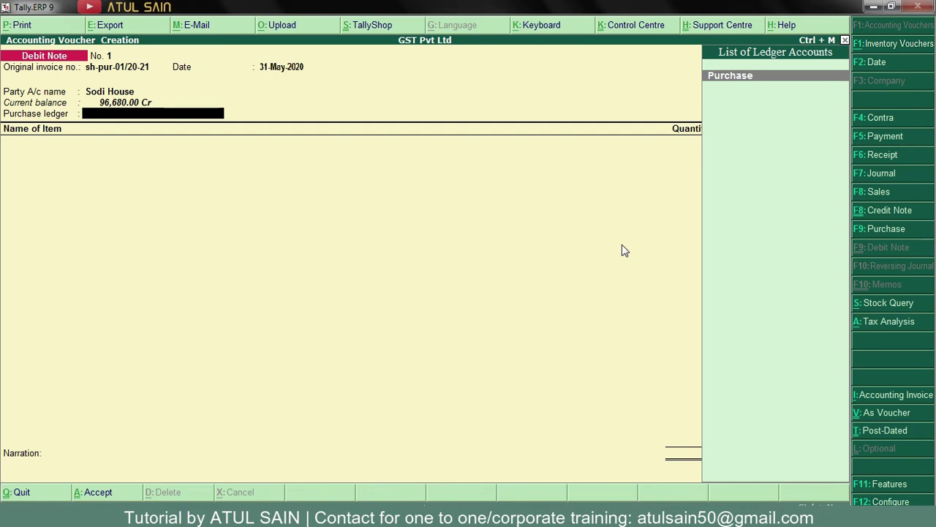
Step: Create a ledger named Purchase Return under Purchase Accounts from the debit note's purchase ledger field
{"action": "key", "text": "alt+c"}
{"action": "type", "text": "Purchase Return"}
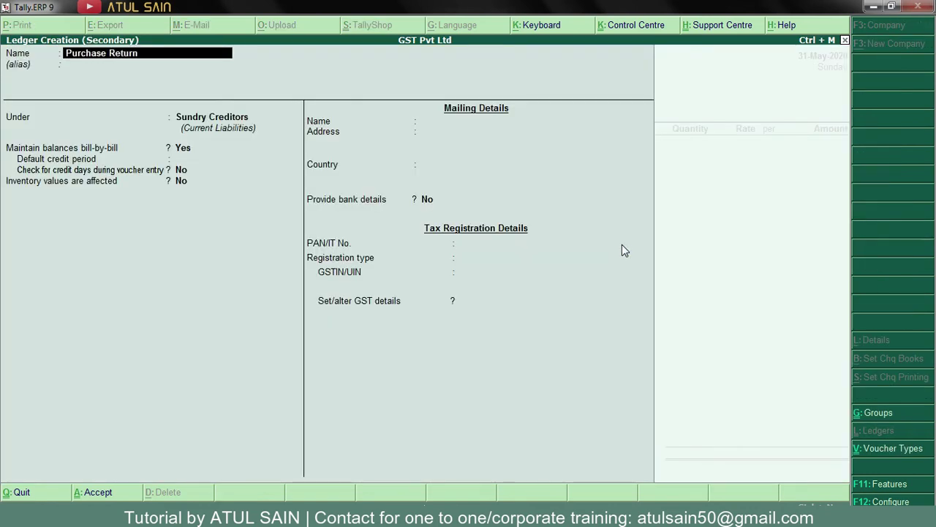
{"action": "key", "text": "Return"}
{"action": "key", "text": "Return"}
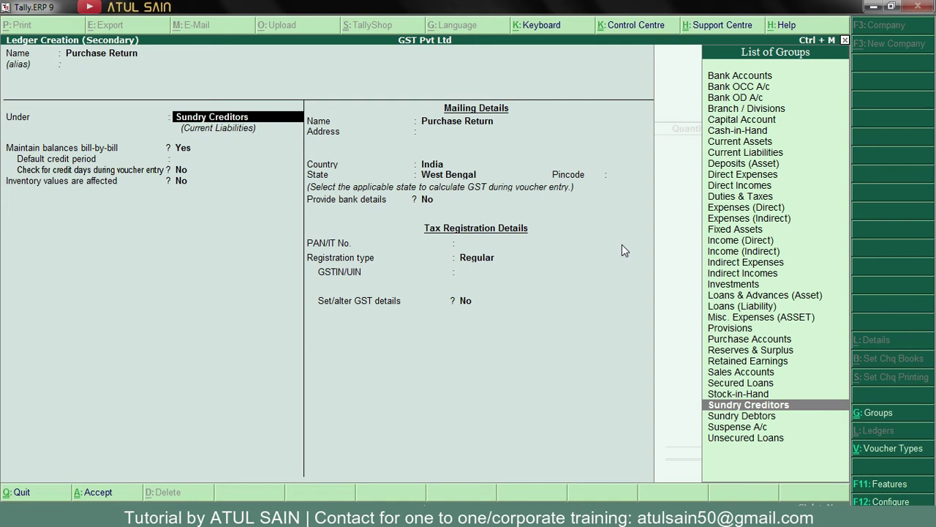
{"action": "type", "text": "Pur"}
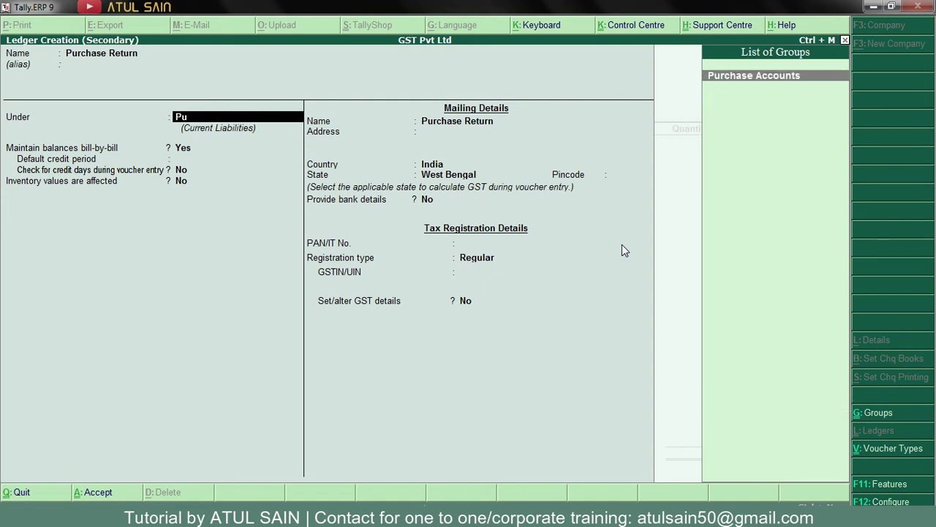
{"action": "key", "text": "Return"}
{"action": "key", "text": "Return"}
{"action": "key", "text": "Return"}
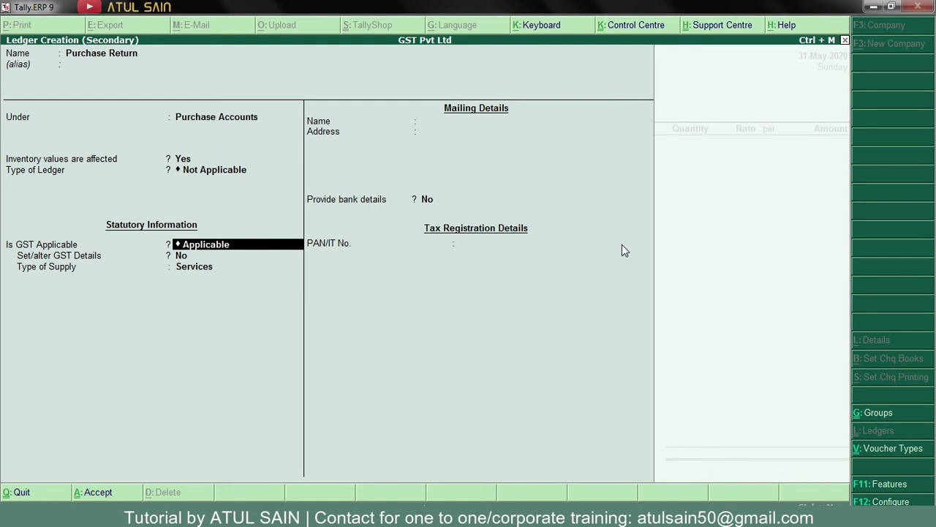
Step: Keep GST Applicable for the Purchase Return ledger, set its type of supply to Goods, and save it
{"action": "key", "text": "Return"}
{"action": "key", "text": "Return"}
{"action": "key", "text": "Up"}
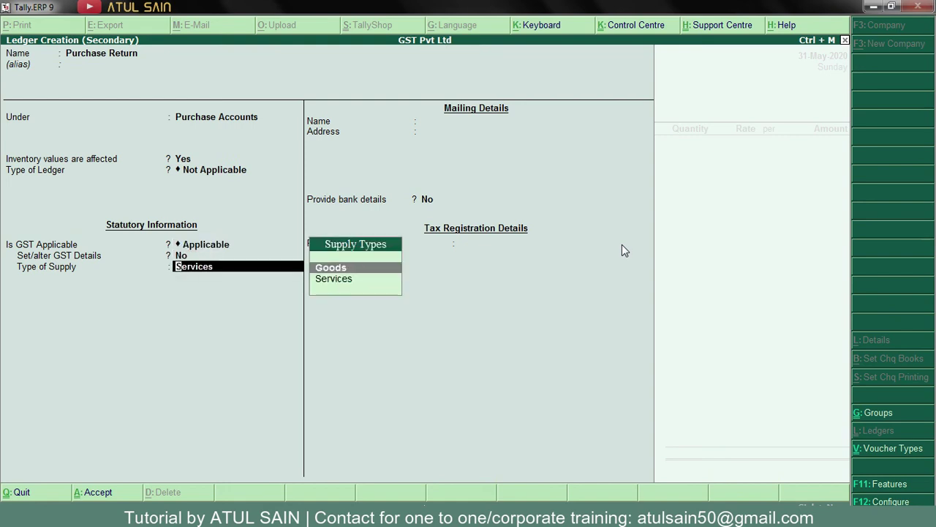
{"action": "key", "text": "Return"}
{"action": "key", "text": "BackSpace"}
{"action": "key", "text": "BackSpace"}
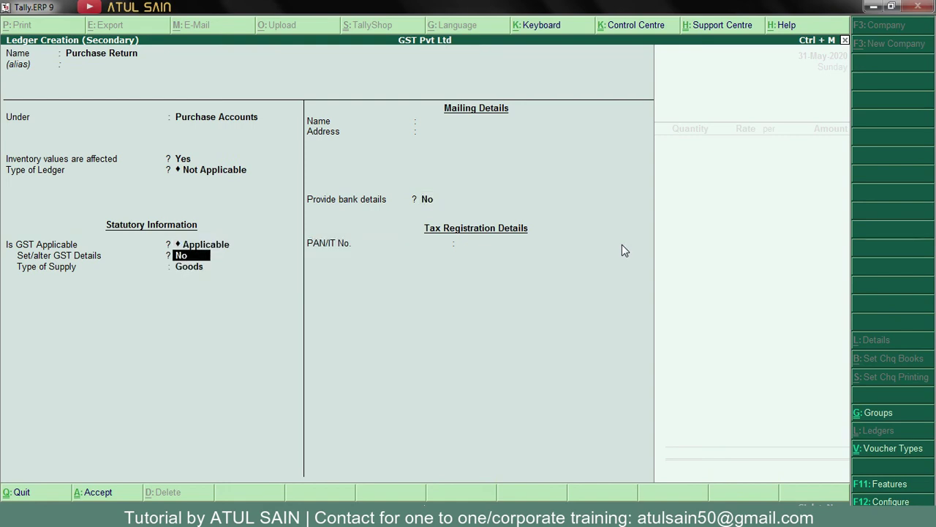
{"action": "key", "text": "Return"}
{"action": "key", "text": "Return"}
{"action": "key", "text": "ctrl+a"}
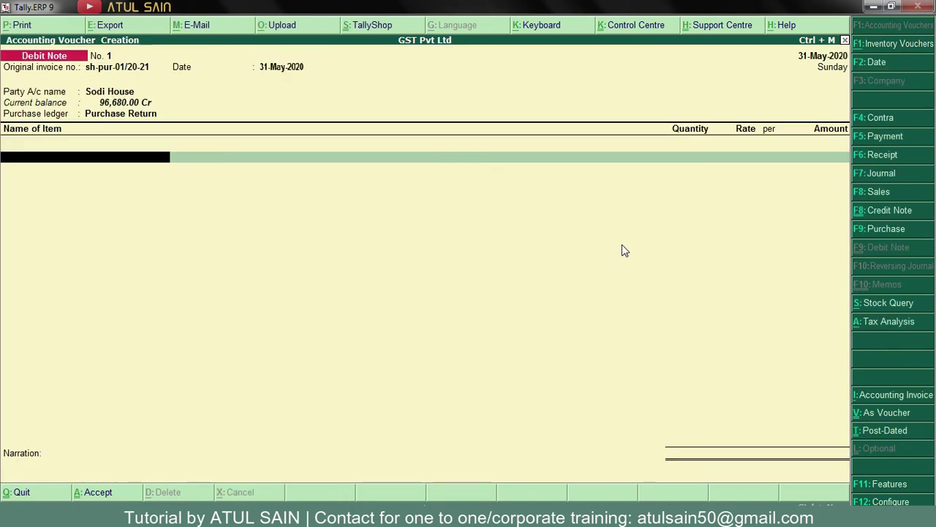
Step: Add the item Mouse to the debit note with quantity 2 pcs at a rate of 250.00 per pcs
{"action": "type", "text": "Mou"}
{"action": "key", "text": "Return"}
{"action": "type", "text": "2"}
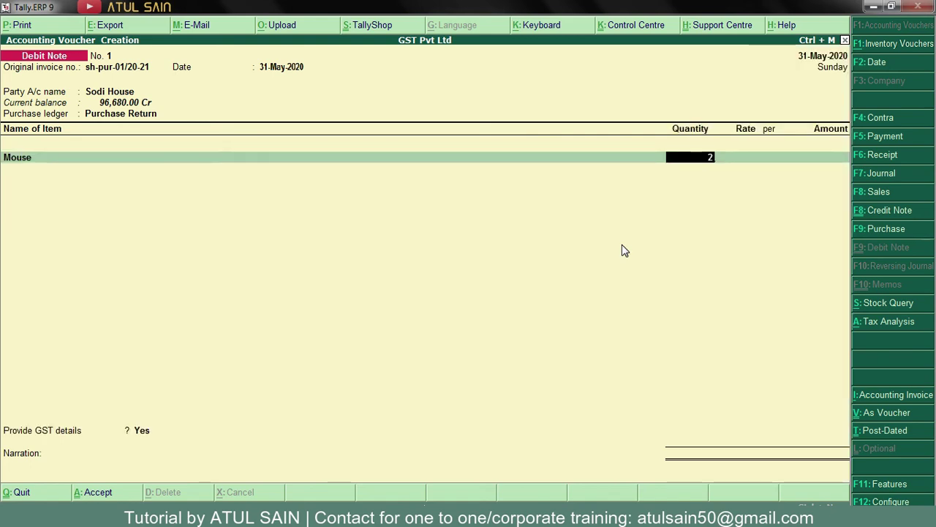
{"action": "key", "text": "Return"}
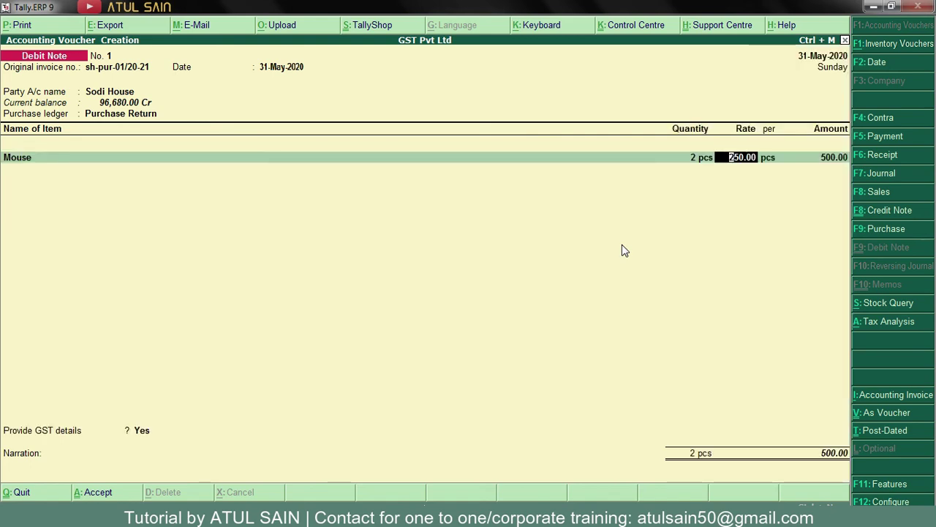
{"action": "key", "text": "Return"}
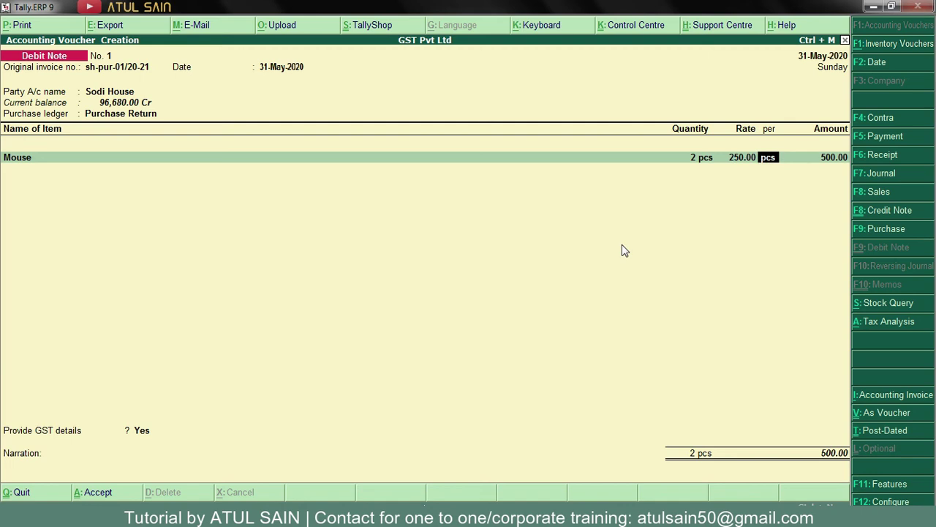
{"action": "key", "text": "Return"}
{"action": "key", "text": "Return"}
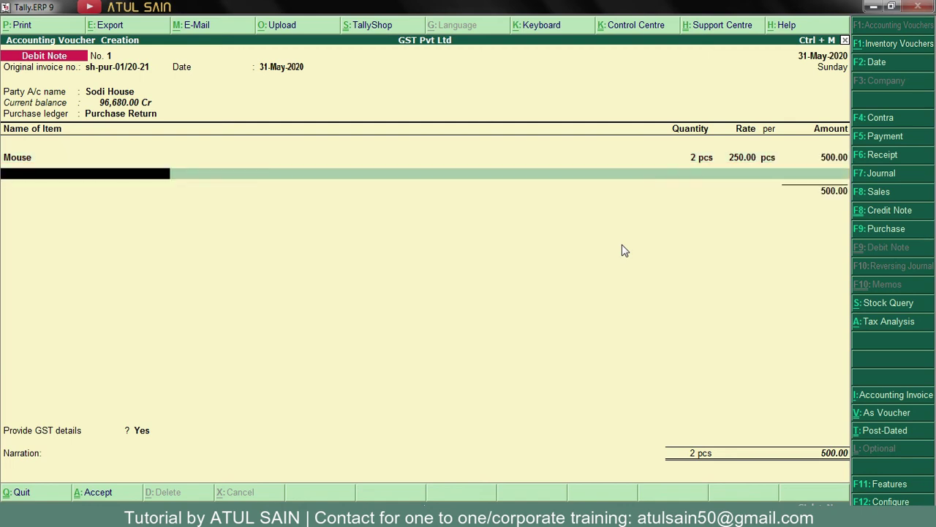
Step: Add the CGST and SGST ledgers below the Mouse item with their calculated tax amounts
{"action": "key", "text": "Return"}
{"action": "type", "text": "Cg"}
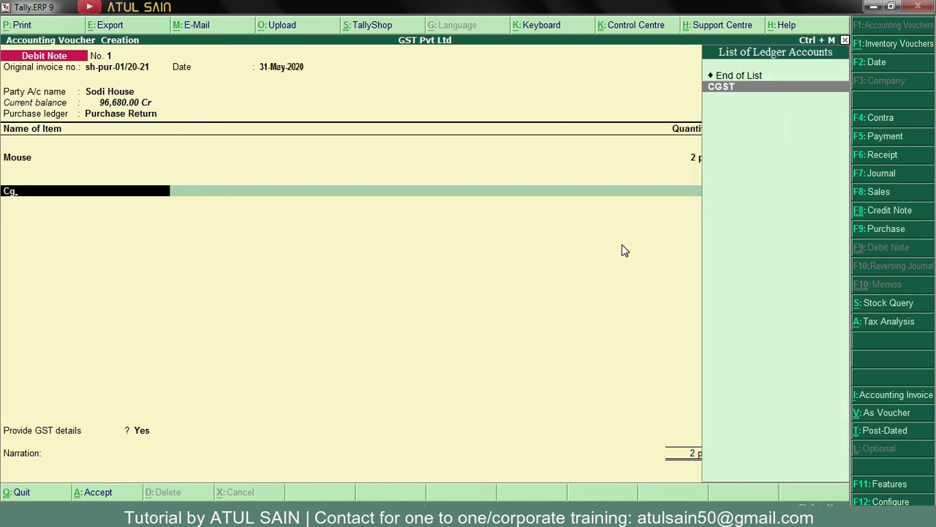
{"action": "key", "text": "Return"}
{"action": "key", "text": "Return"}
{"action": "type", "text": "C"}
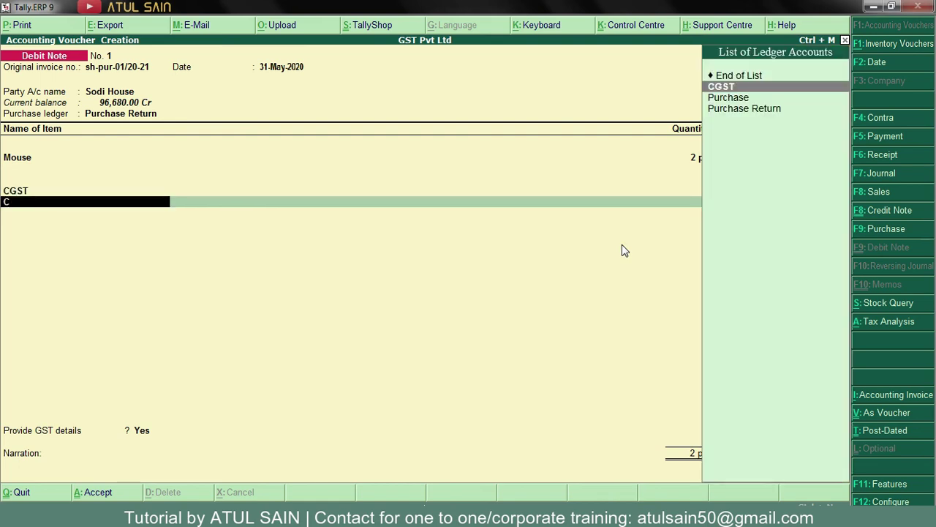
{"action": "key", "text": "BackSpace"}
{"action": "type", "text": "Sg"}
{"action": "key", "text": "Return"}
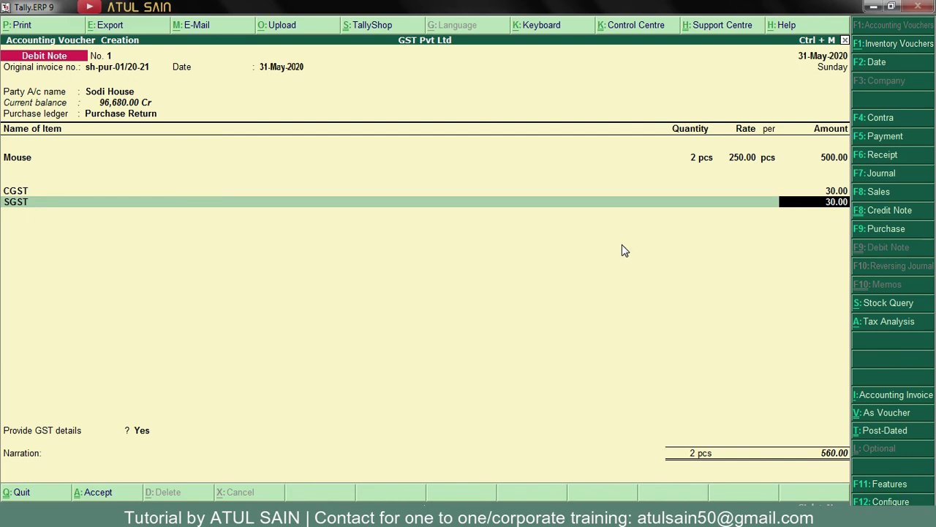
{"action": "key", "text": "Return"}
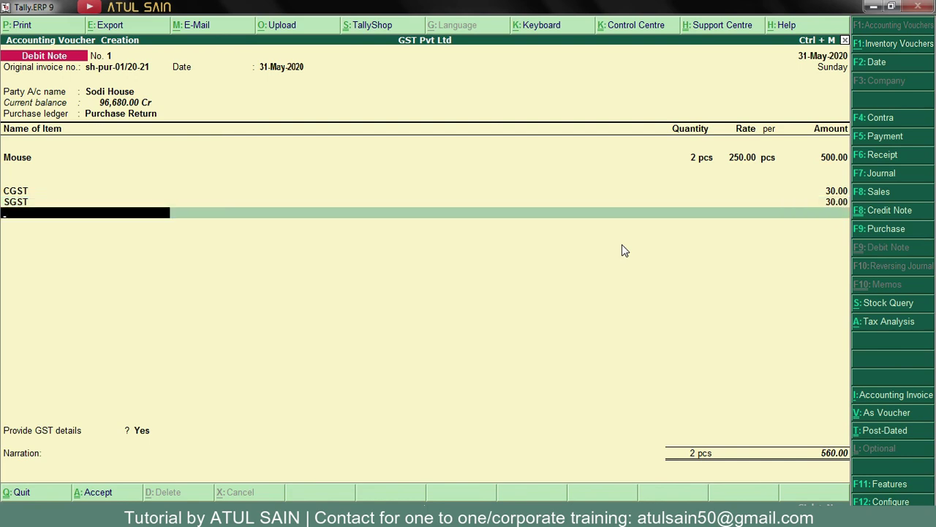
Step: Provide the debit note's GST details with reason 01-Sales Return, supplier's note number Db-01/sodi and date 31-5
{"action": "key", "text": "Return"}
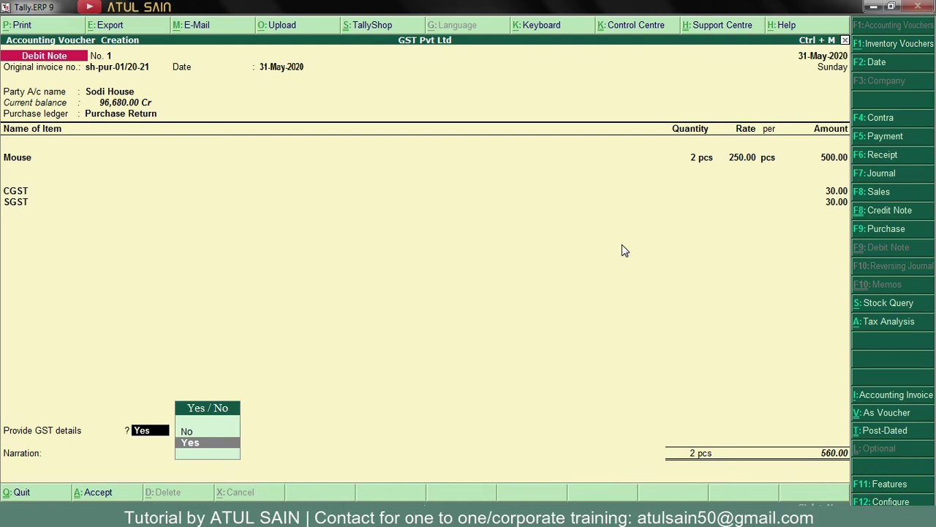
{"action": "key", "text": "Return"}
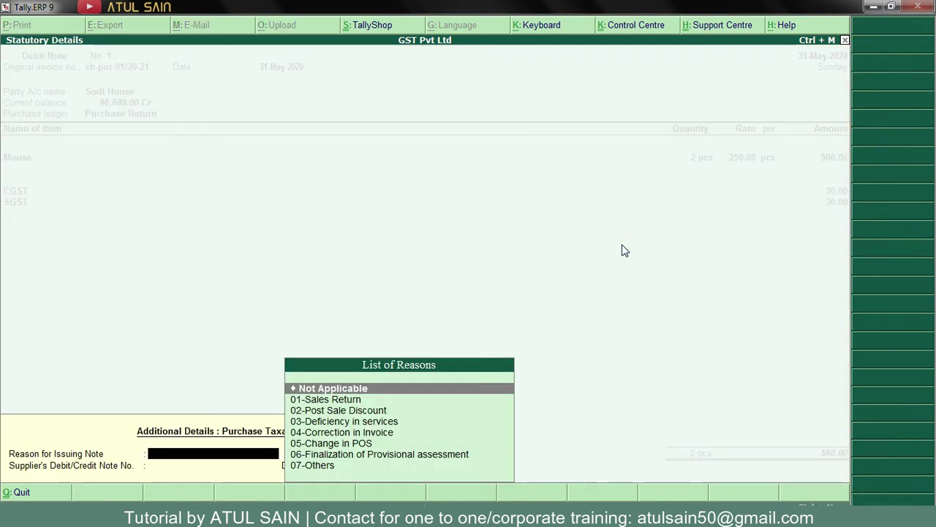
{"action": "key", "text": "Down"}
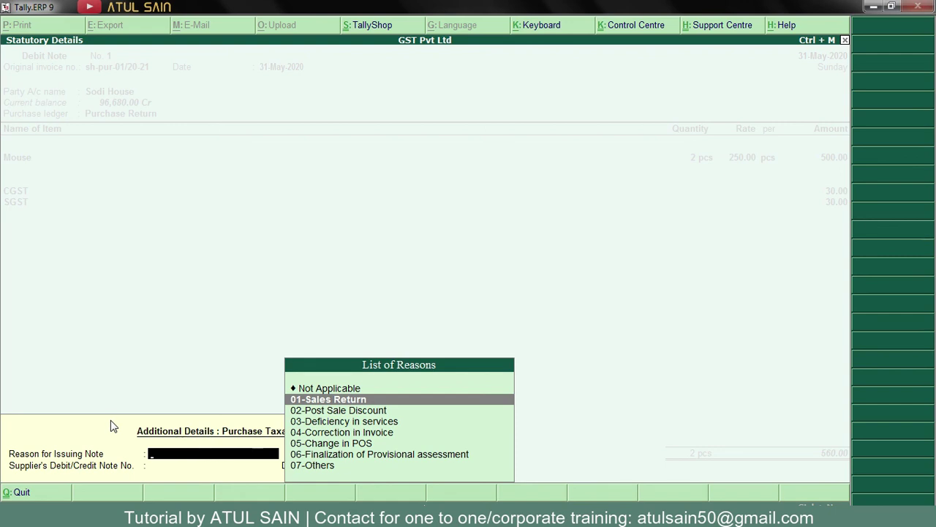
{"action": "key", "text": "Return"}
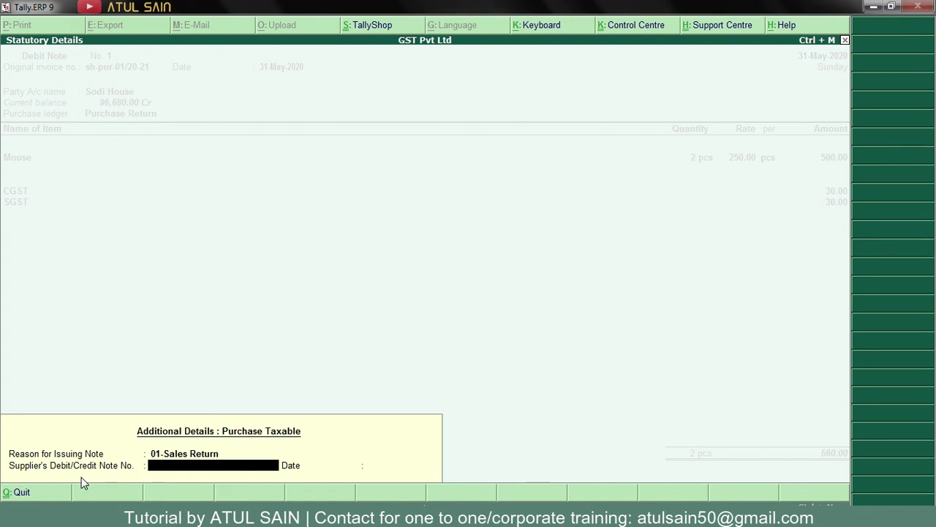
{"action": "type", "text": "Db-01/sodi"}
{"action": "key", "text": "Return"}
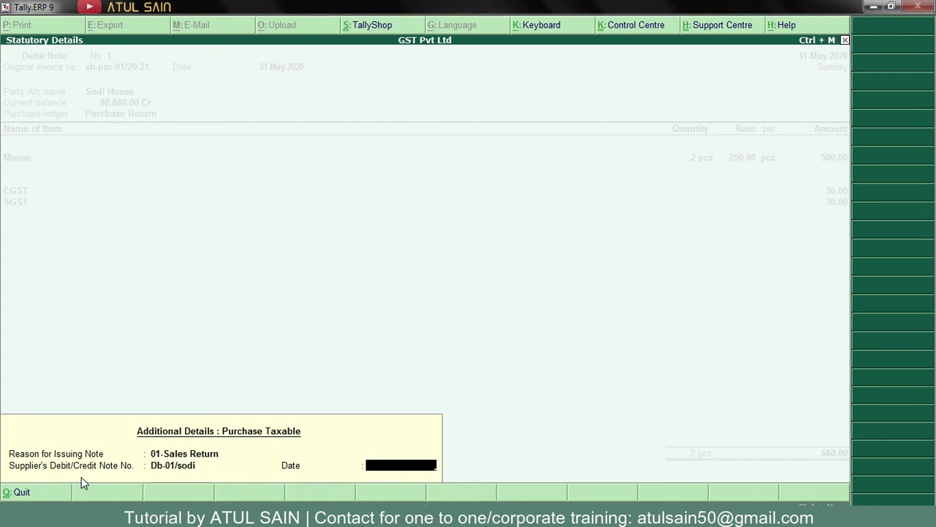
{"action": "type", "text": "31-5"}
{"action": "key", "text": "Return"}
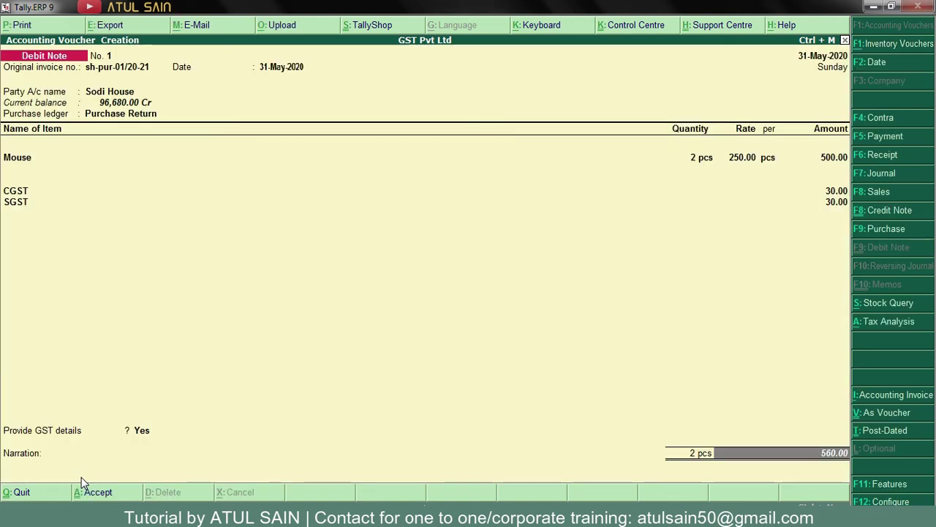
Step: Adjust 560.00 Dr against Sodi House's pending bill sh-pur-01/20-21 and enter the narration "Being mouse return due to defefctive pcs."
{"action": "key", "text": "Return"}
{"action": "key", "text": "Escape"}
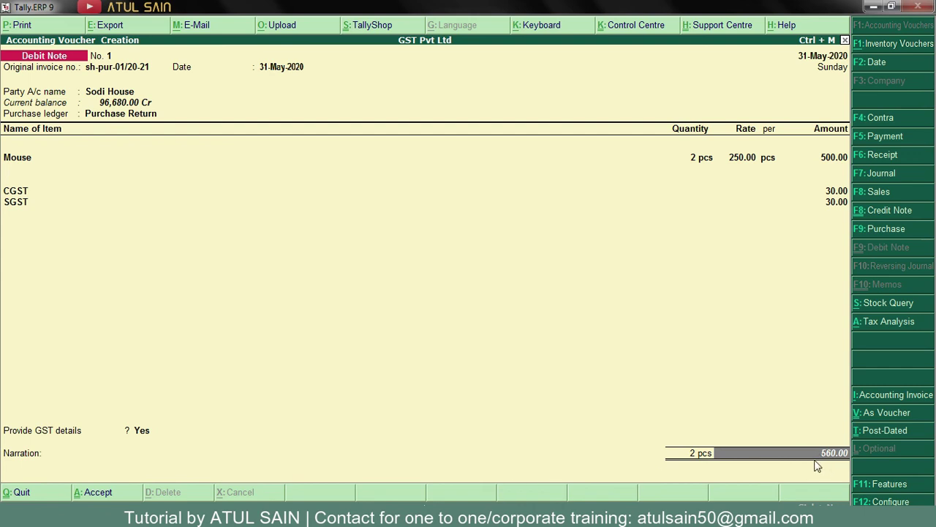
{"action": "key", "text": "Return"}
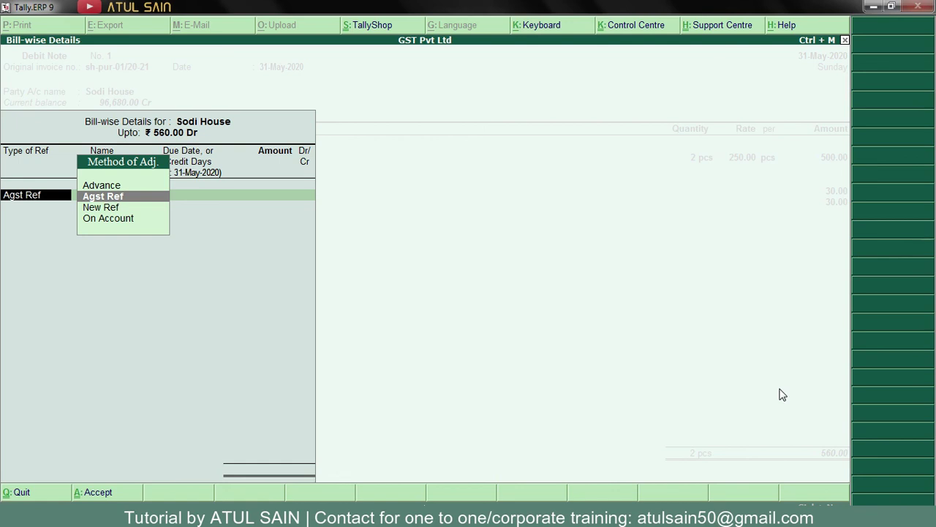
{"action": "key", "text": "Return"}
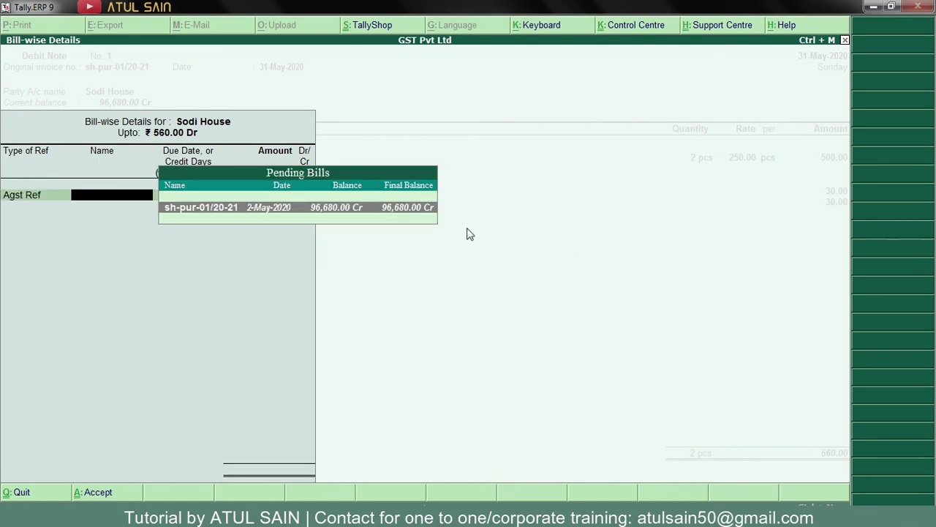
{"action": "key", "text": "Return"}
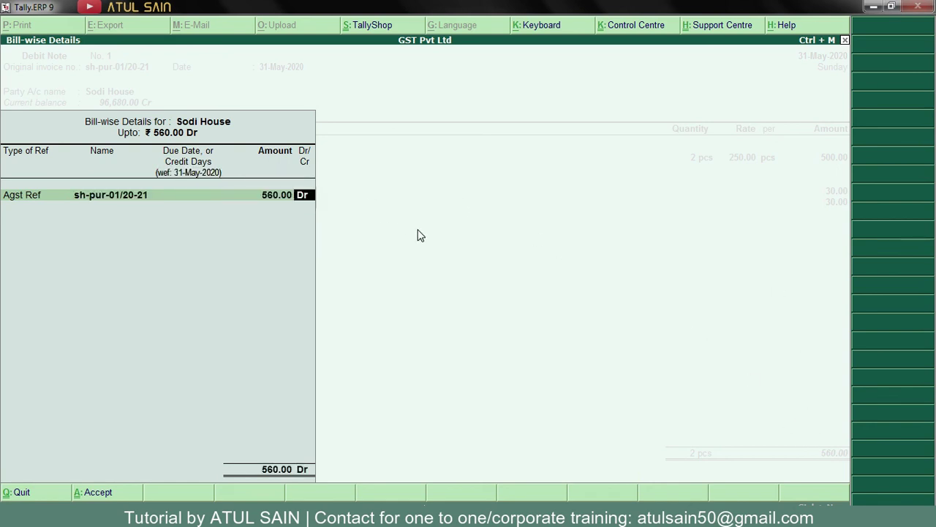
{"action": "key", "text": "Return"}
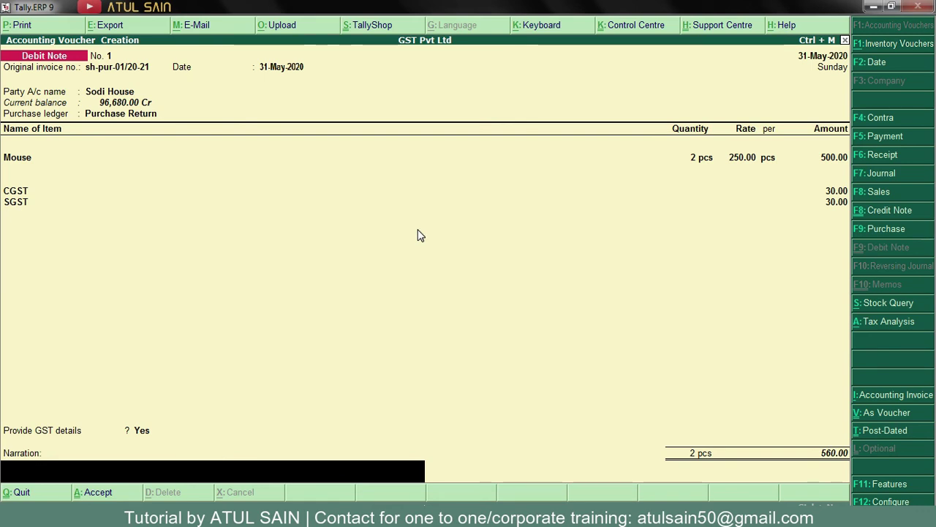
{"action": "type", "text": "Being mouse return due to"}
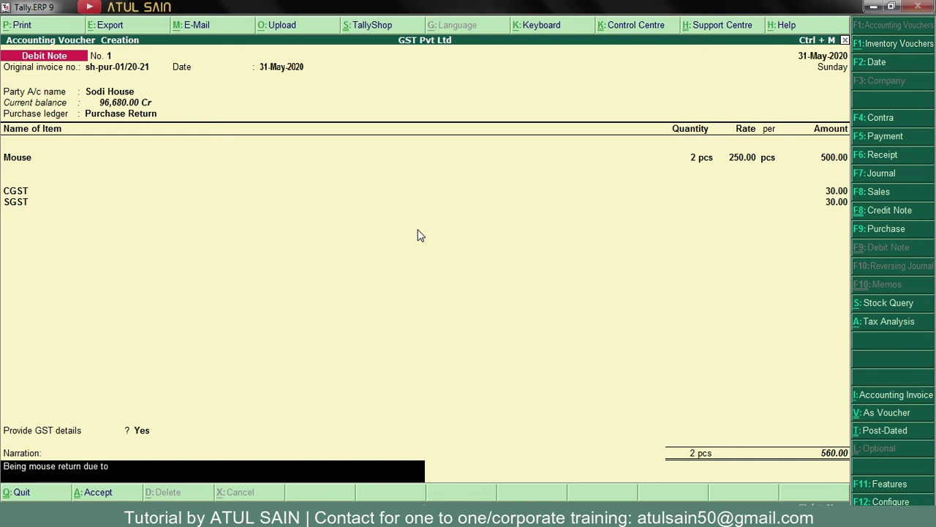
{"action": "type", "text": " defefctive pcs."}
Step: Preview the debit note's printout in enlarged view, close the preview, and save the voucher
{"action": "key", "text": "alt+p"}
{"action": "key", "text": "Return"}
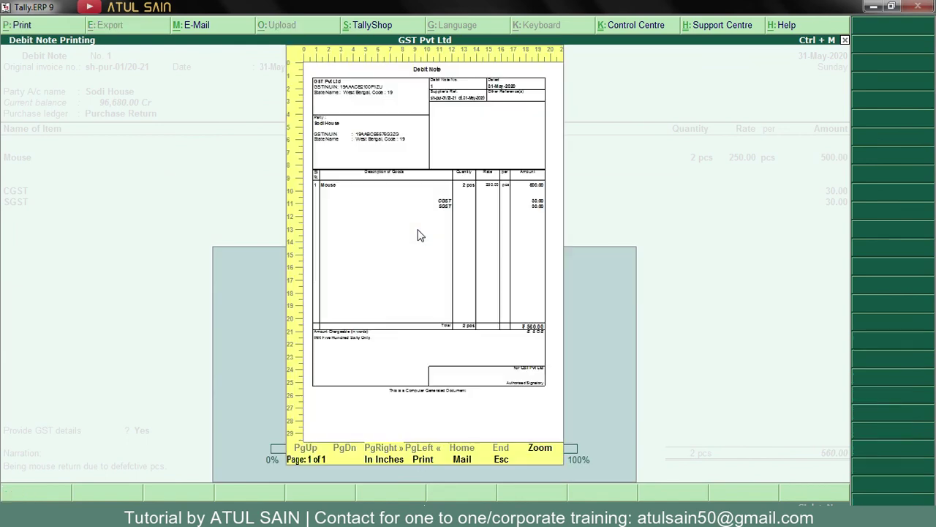
{"action": "left_click", "coordinate": [421, 235]}
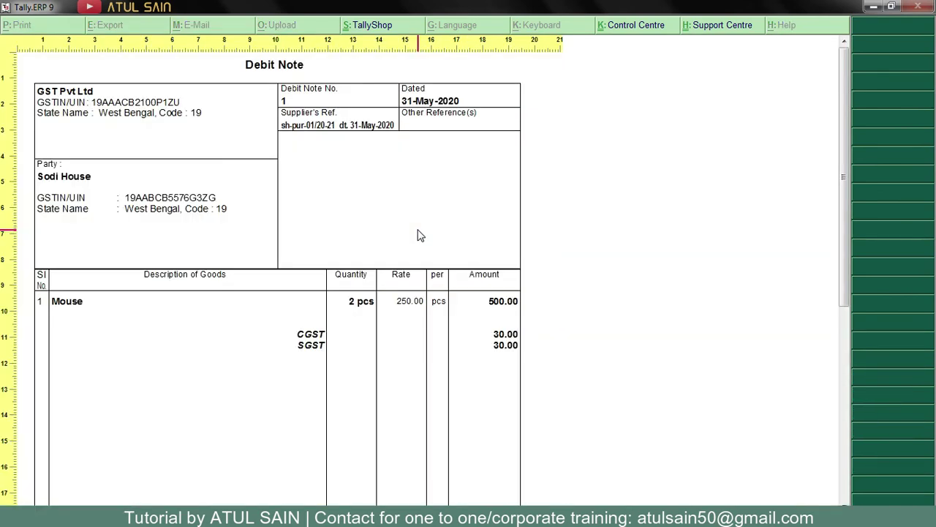
{"action": "left_click", "coordinate": [420, 234]}
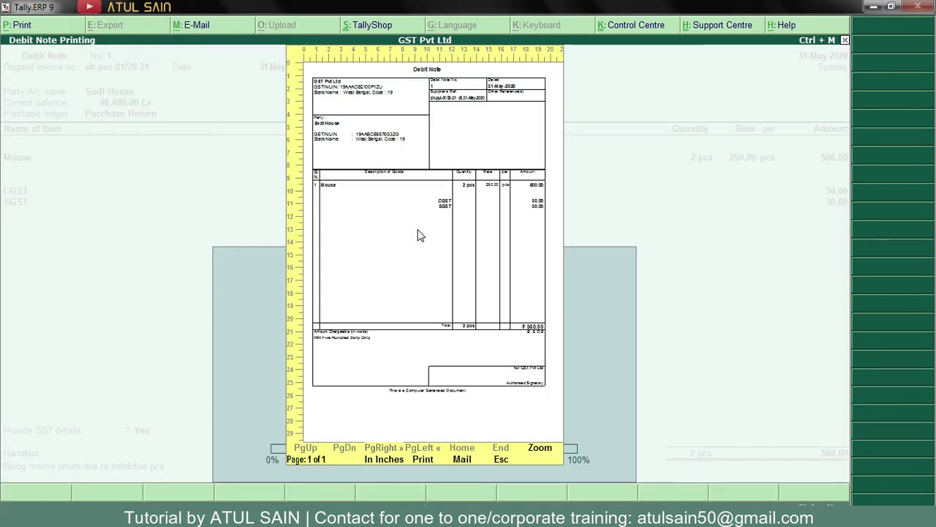
{"action": "key", "text": "Escape"}
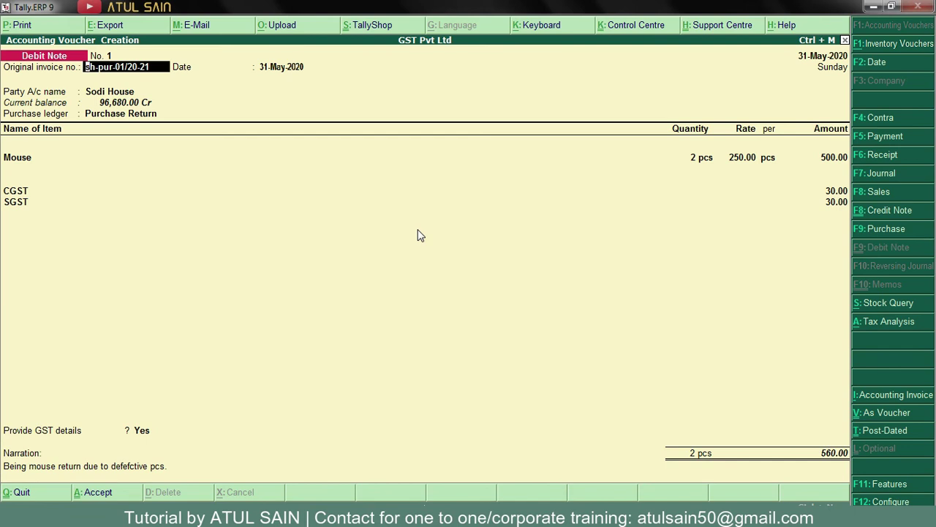
{"action": "key", "text": "ctrl+a"}
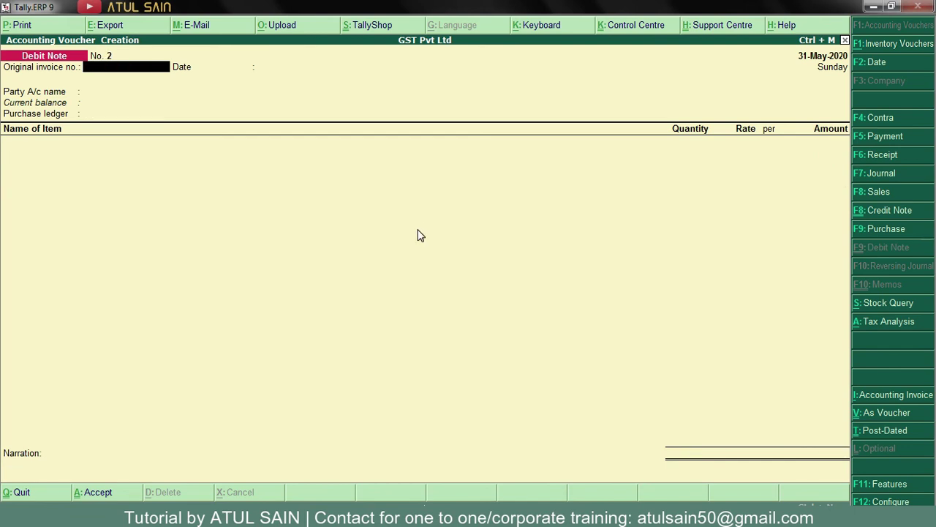
Step: Switch to the Gst Chapter-2 document in Word and review its topics to be covered and the assignment questions
{"action": "key", "text": "alt+Tab"}
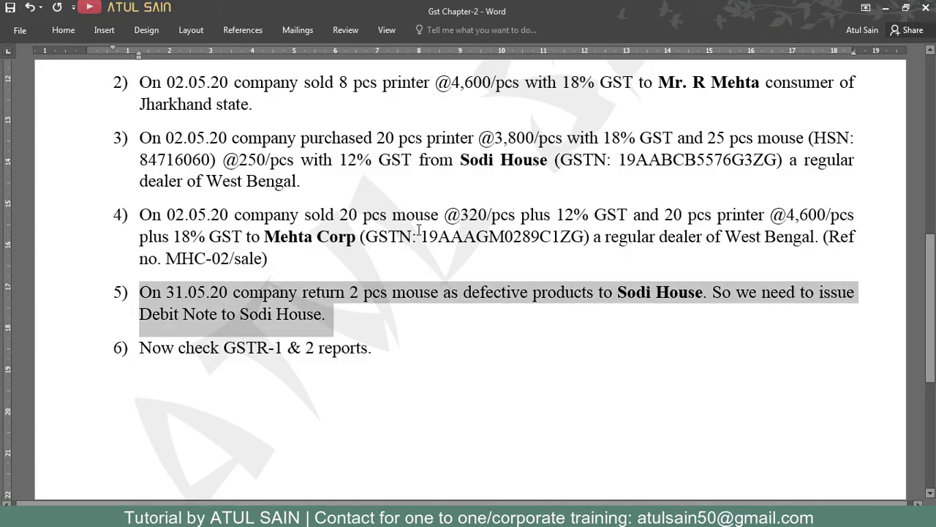
{"action": "left_click", "coordinate": [334, 307]}
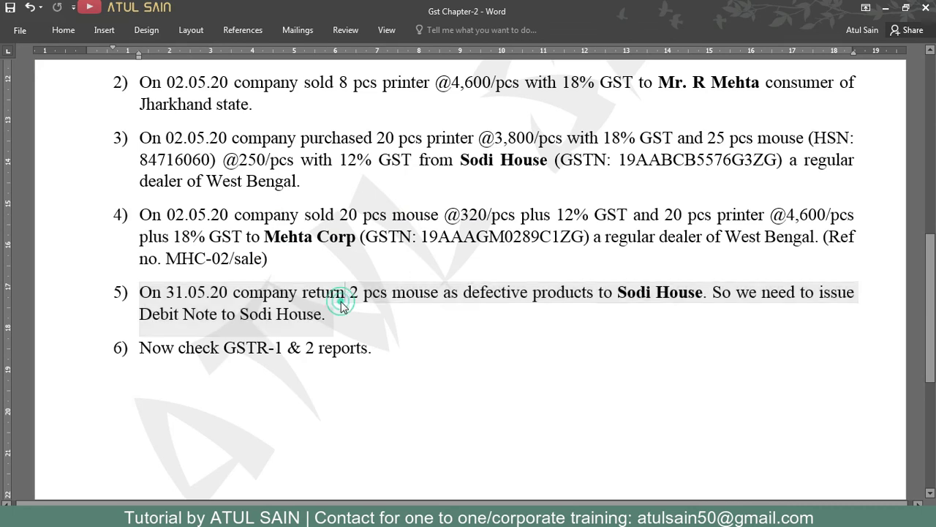
{"action": "scroll", "coordinate": [335, 314], "scroll_direction": "up", "scroll_amount": 10}
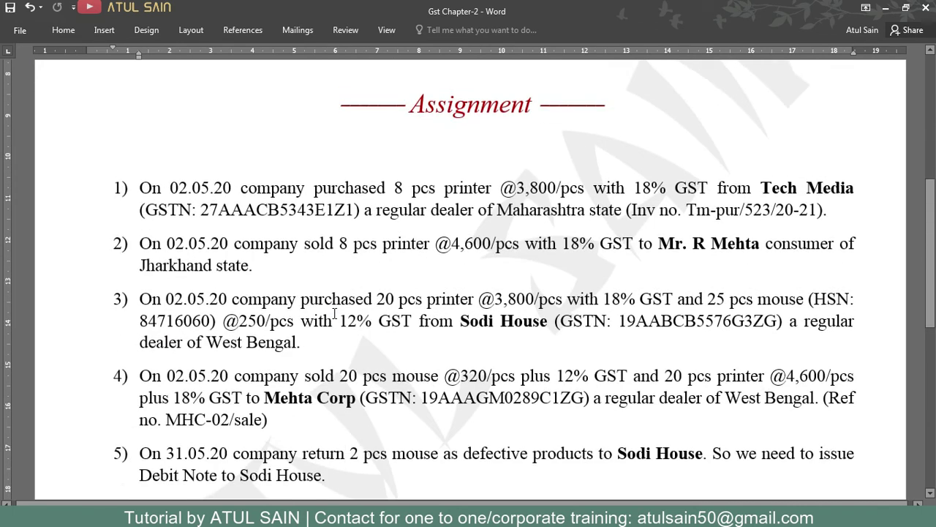
{"action": "left_click_drag", "start_coordinate": [141, 108], "coordinate": [343, 109]}
{"action": "left_click_drag", "start_coordinate": [459, 99], "coordinate": [472, 108]}
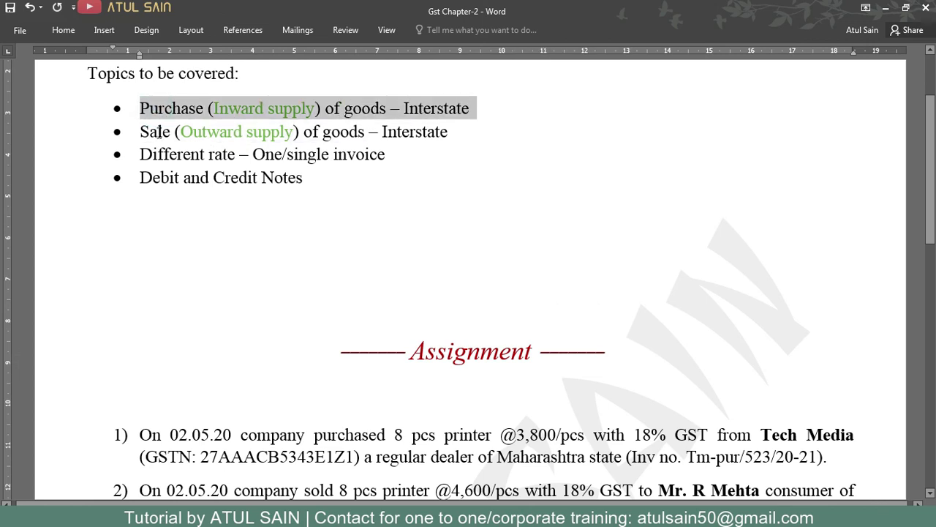
{"action": "left_click_drag", "start_coordinate": [140, 132], "coordinate": [452, 136]}
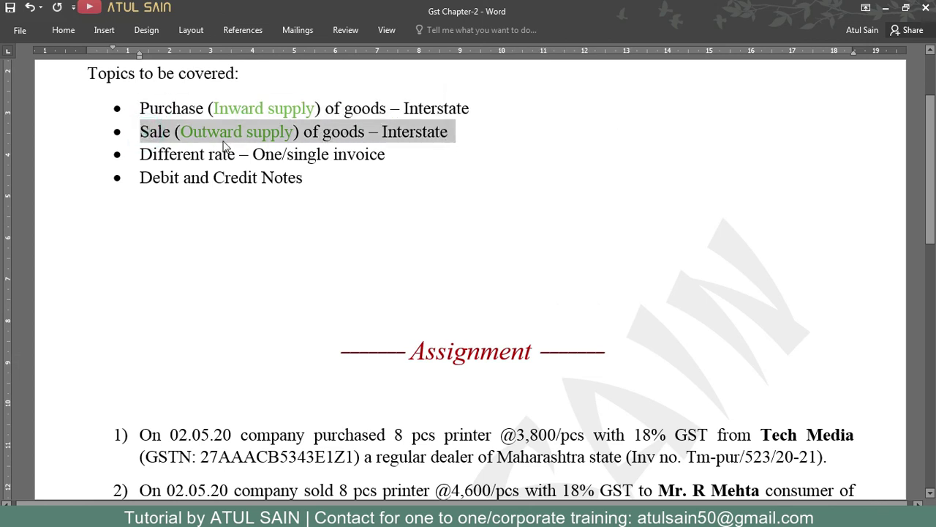
{"action": "left_click_drag", "start_coordinate": [179, 154], "coordinate": [307, 153]}
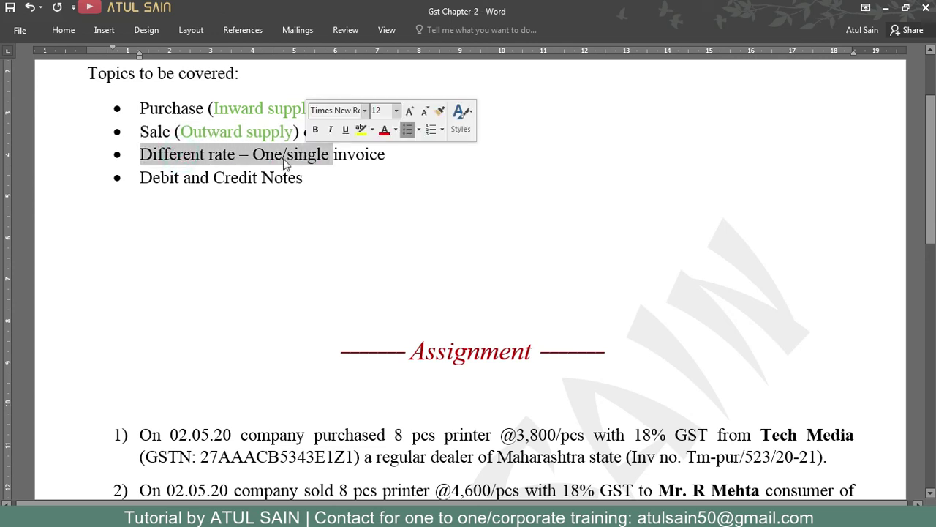
{"action": "left_click_drag", "start_coordinate": [164, 183], "coordinate": [246, 177]}
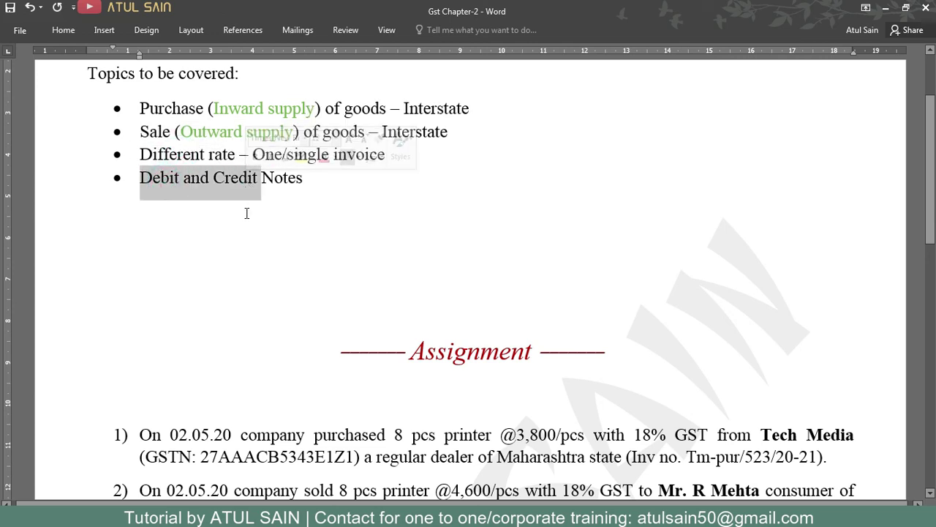
{"action": "left_click", "coordinate": [293, 213]}
{"action": "scroll", "coordinate": [292, 213], "scroll_direction": "down", "scroll_amount": 5}
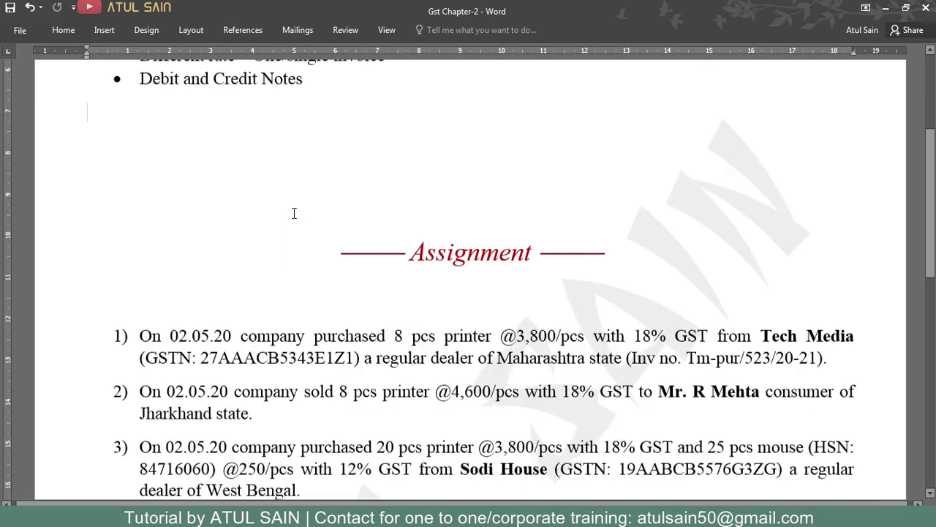
{"action": "scroll", "coordinate": [293, 213], "scroll_direction": "down", "scroll_amount": 5}
Step: Switch back to Tally, leave the blank debit note, and open the Balance Sheet
{"action": "key", "text": "alt+Tab"}
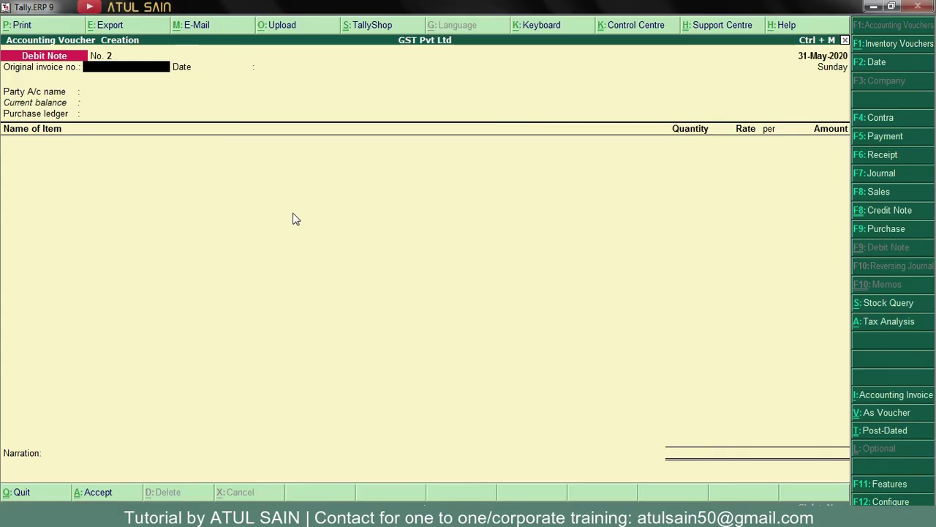
{"action": "key", "text": "Escape"}
{"action": "key", "text": "Return"}
{"action": "key", "text": "Down"}
{"action": "key", "text": "Down"}
{"action": "key", "text": "Down"}
{"action": "key", "text": "Down"}
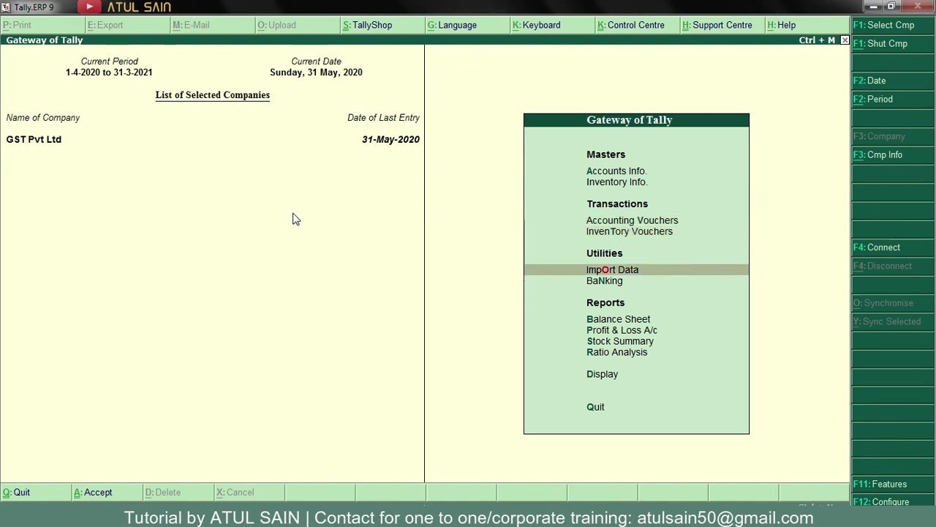
{"action": "key", "text": "Down"}
{"action": "key", "text": "Up"}
{"action": "key", "text": "Return"}
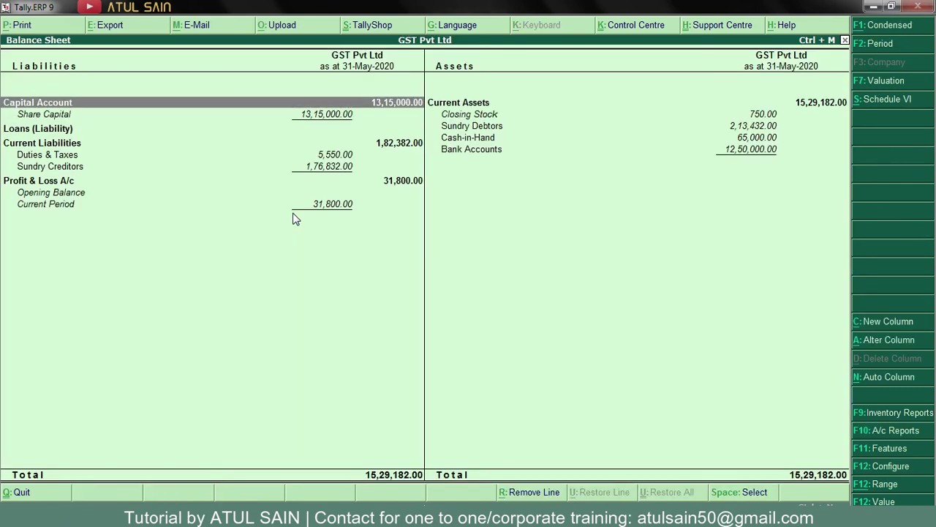
Step: Drill down from Sundry Creditors in the Balance Sheet to Sodi House's ledger vouchers for May 2020
{"action": "key", "text": "Down"}
{"action": "key", "text": "Down"}
{"action": "key", "text": "Down"}
{"action": "key", "text": "Down"}
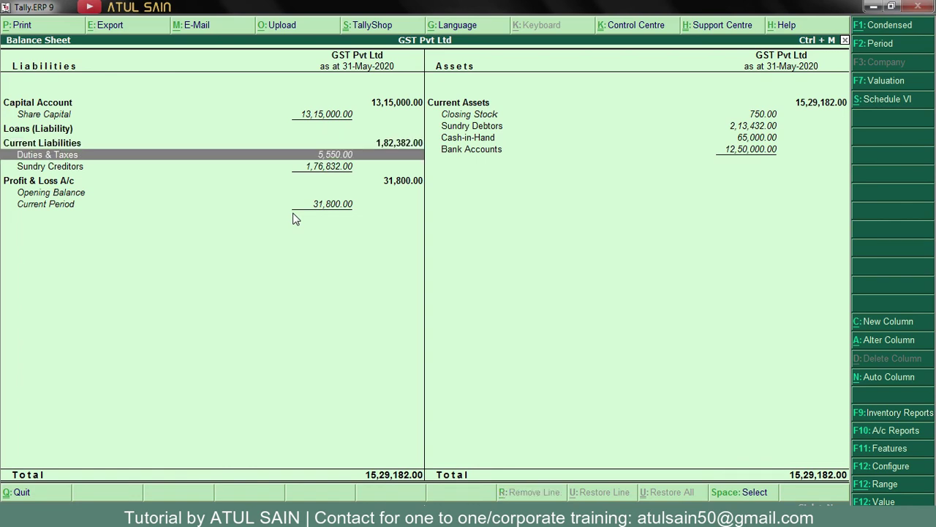
{"action": "key", "text": "Down"}
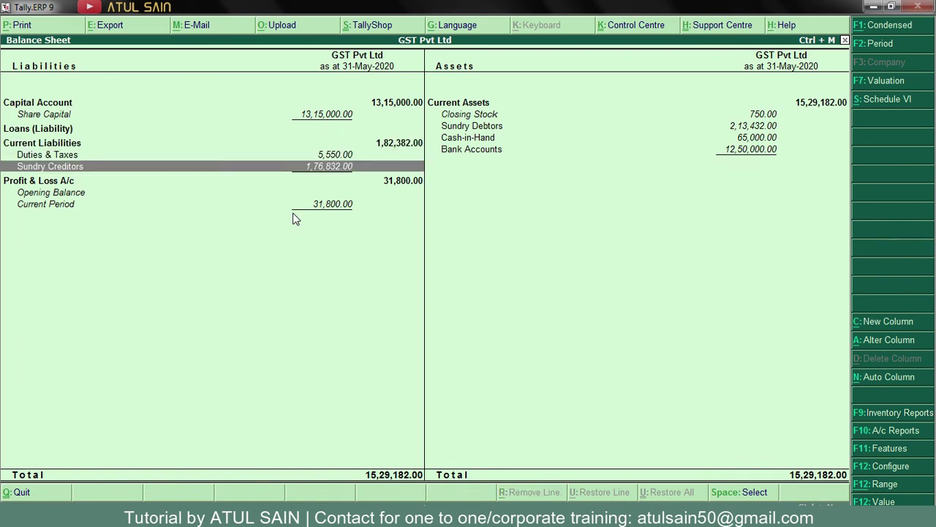
{"action": "key", "text": "Return"}
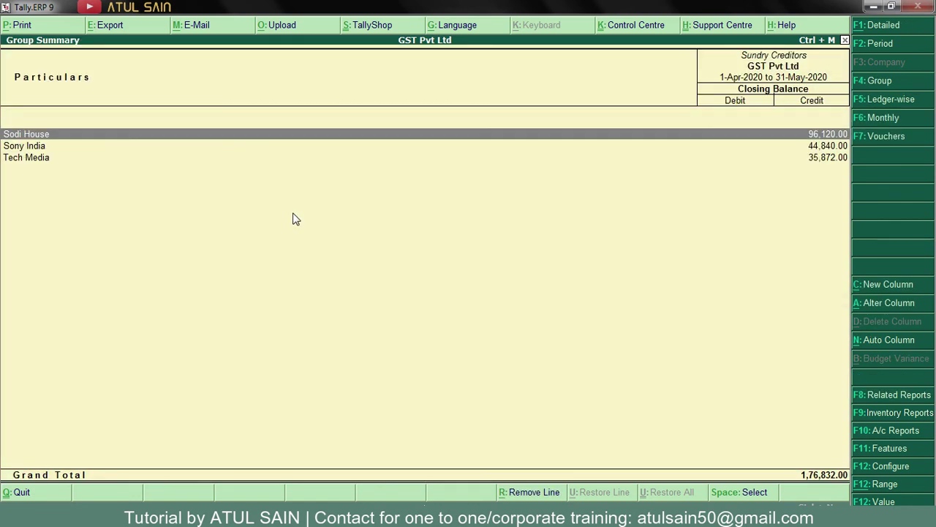
{"action": "key", "text": "Return"}
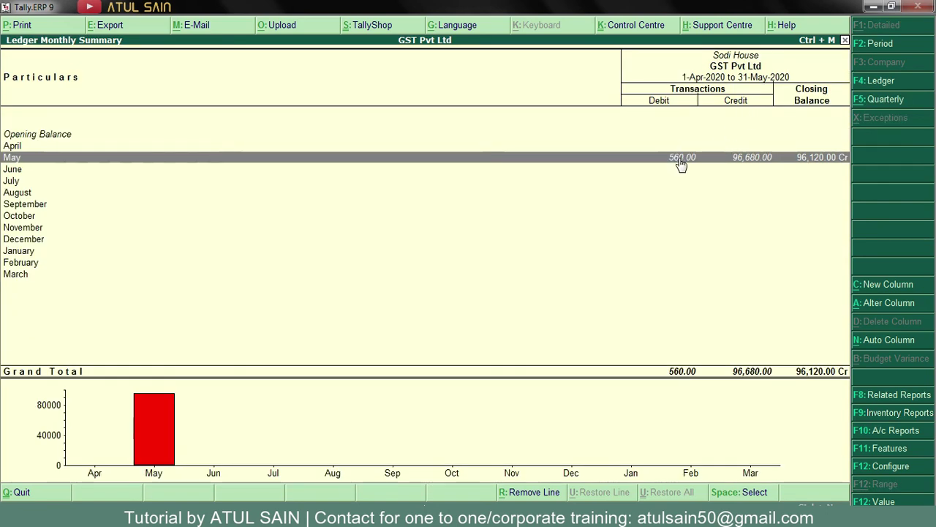
{"action": "key", "text": "Return"}
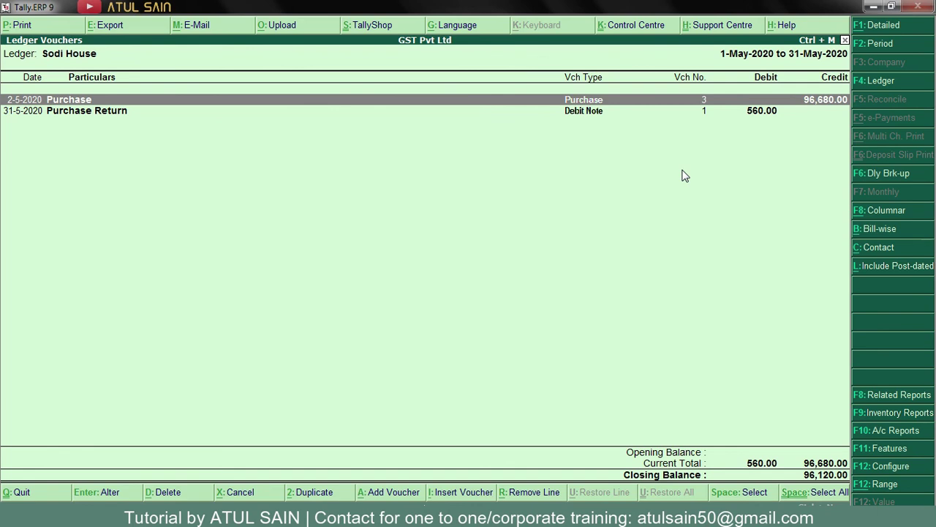
Step: Leave the Sodi House and Balance Sheet reports and open the Mouse item's monthly summary from Stock Summary
{"action": "key", "text": "Escape"}
{"action": "key", "text": "Escape"}
{"action": "key", "text": "Escape"}
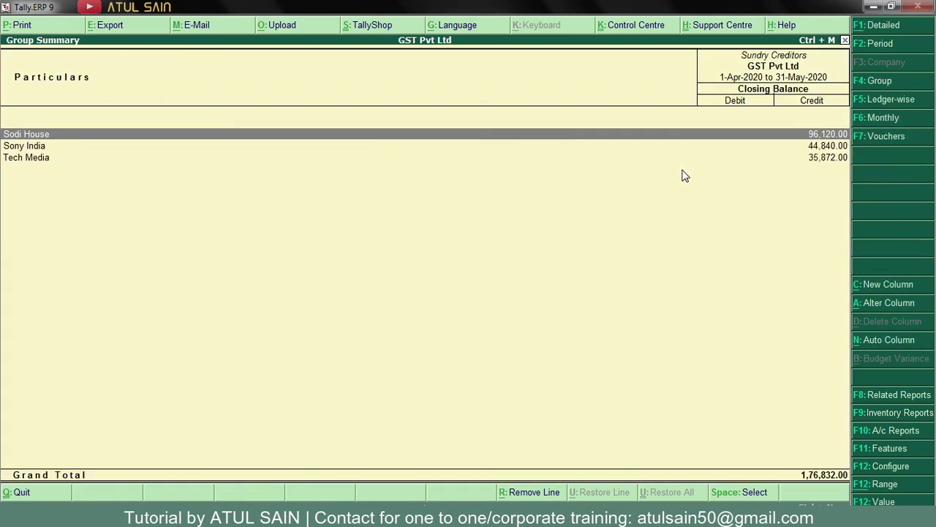
{"action": "key", "text": "Escape"}
{"action": "key", "text": "Down"}
{"action": "key", "text": "Down"}
{"action": "key", "text": "Return"}
{"action": "key", "text": "Return"}
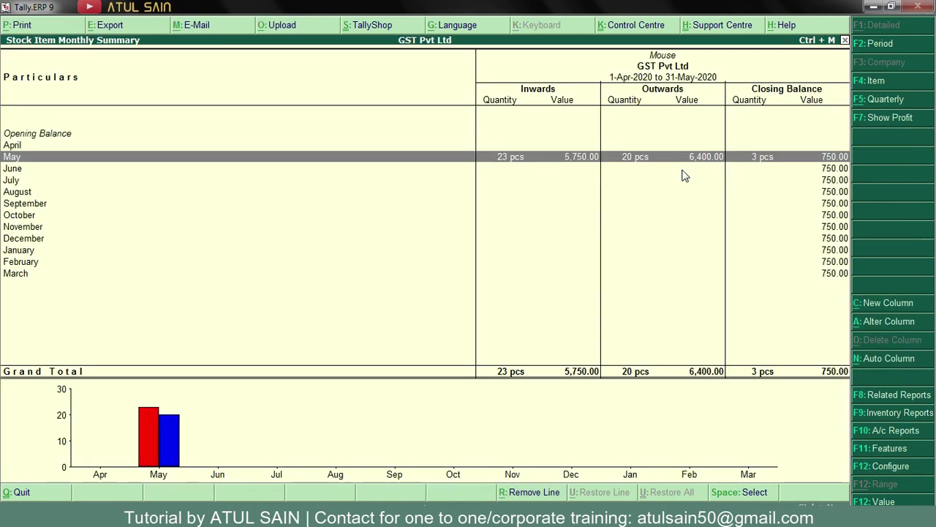
Step: View the Mouse item's May vouchers and return to the Gateway of Tally
{"action": "key", "text": "Return"}
{"action": "key", "text": "Escape"}
{"action": "key", "text": "Escape"}
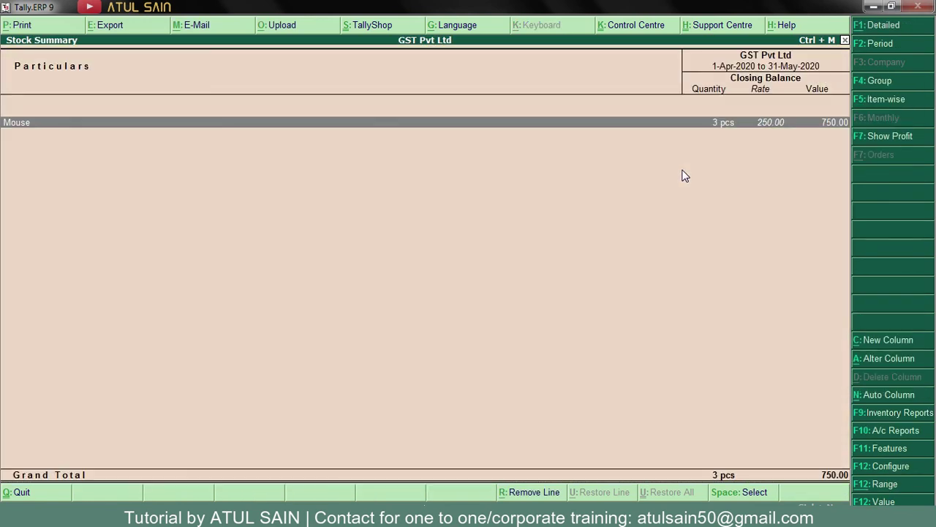
{"action": "key", "text": "Escape"}
{"action": "key", "text": "Down"}
{"action": "key", "text": "Down"}
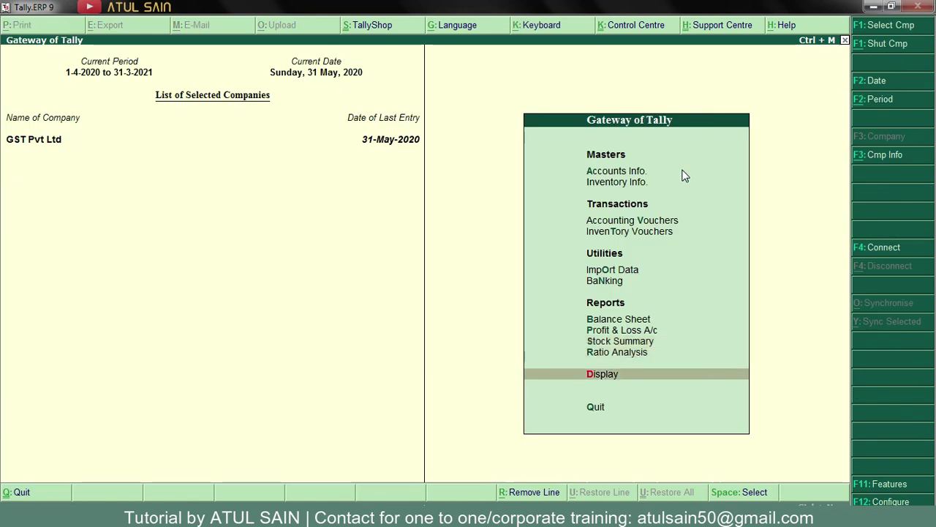
Step: Check the next assignment task in Word, switch back to Tally, and browse the GST reports under Statutory Reports
{"action": "key", "text": "alt+Tab"}
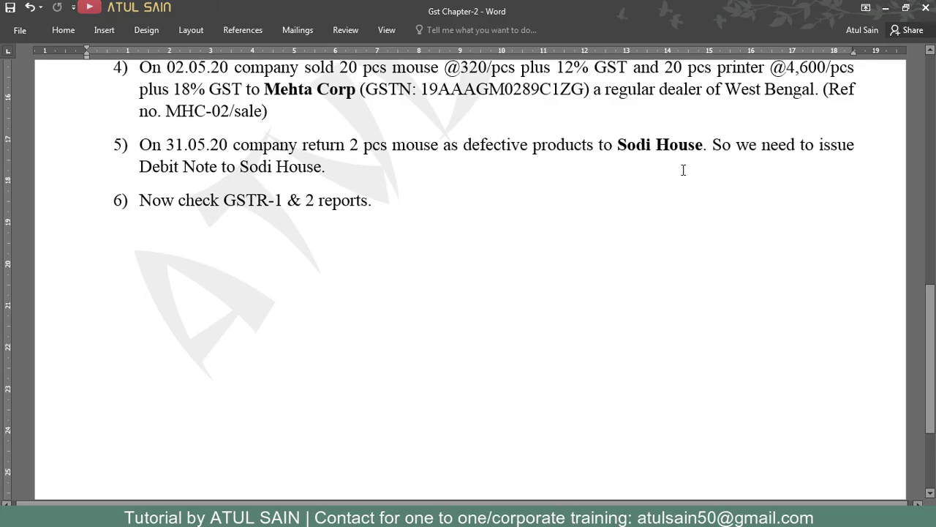
{"action": "key", "text": "alt+Tab"}
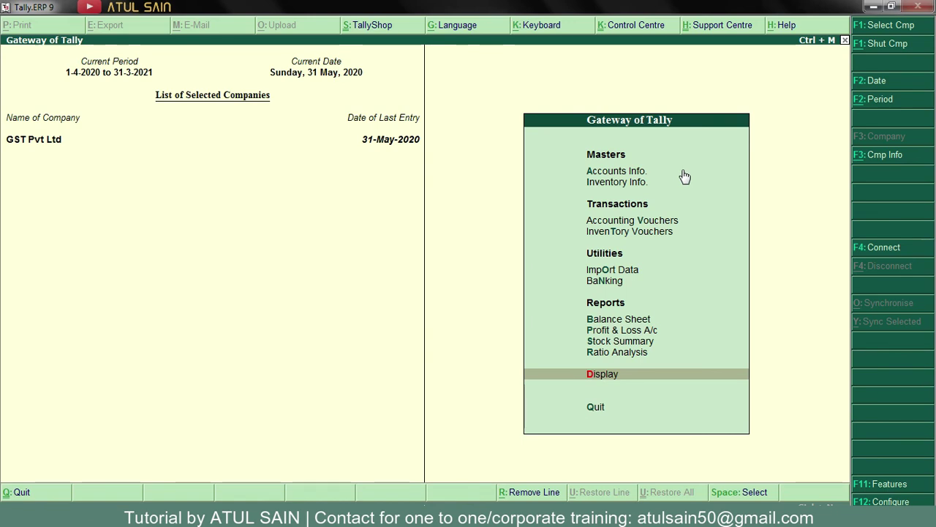
{"action": "key", "text": "Return"}
{"action": "key", "text": "Down"}
{"action": "key", "text": "Down"}
{"action": "key", "text": "Down"}
{"action": "key", "text": "Down"}
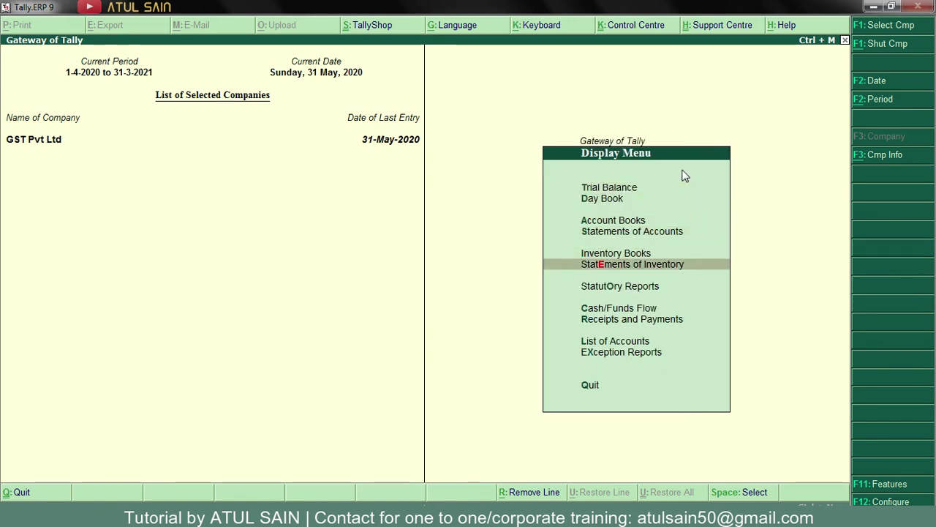
{"action": "key", "text": "Down"}
{"action": "key", "text": "Return"}
{"action": "key", "text": "Return"}
{"action": "key", "text": "Escape"}
{"action": "key", "text": "Escape"}
{"action": "key", "text": "Escape"}
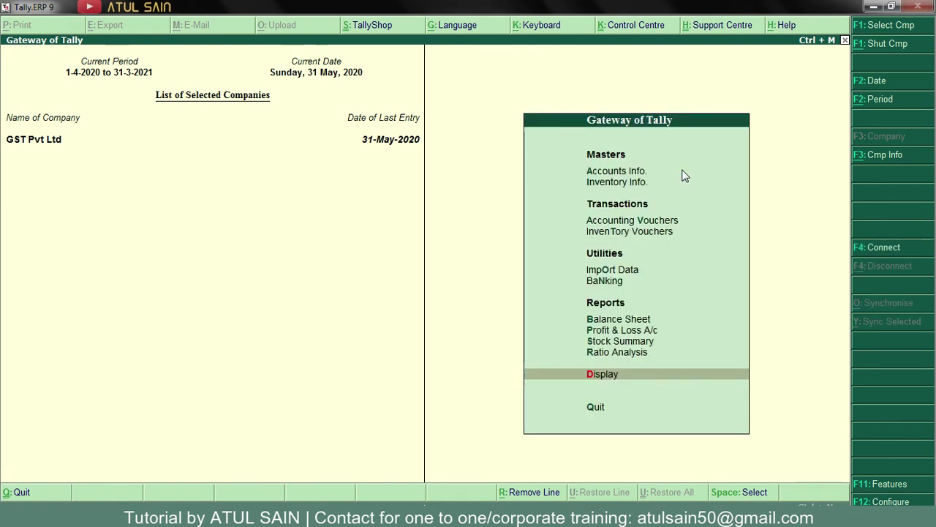
Step: Open the GSTR-1 report from the GST reports and extend its period to 31 May 2020
{"action": "key", "text": "Return"}
{"action": "key", "text": "Return"}
{"action": "key", "text": "Return"}
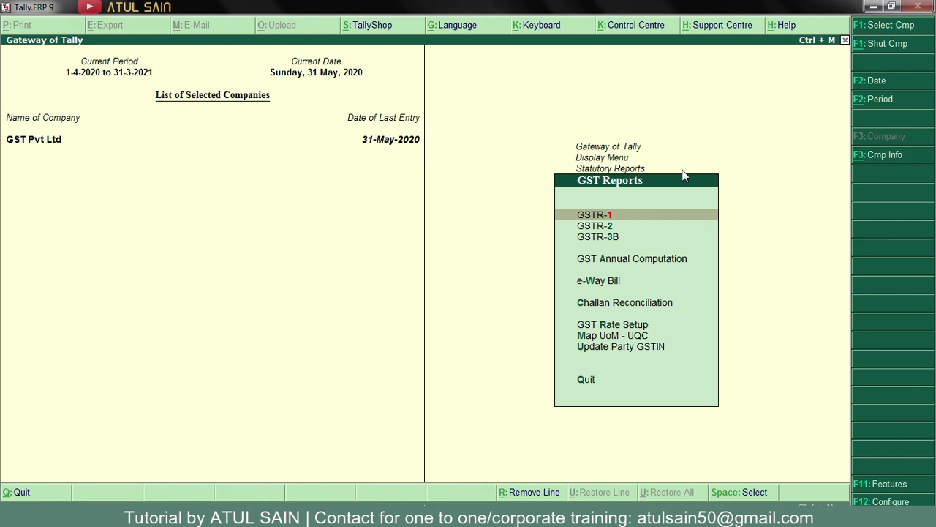
{"action": "key", "text": "Return"}
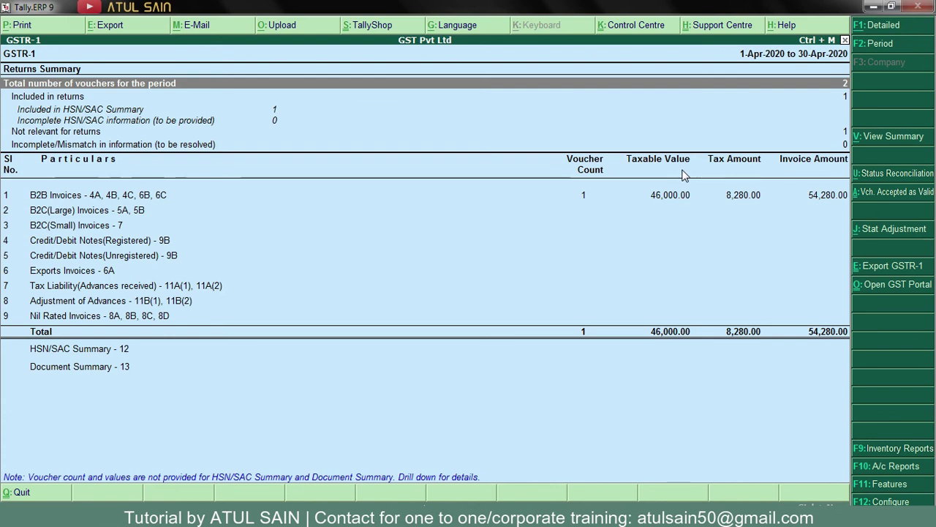
{"action": "key", "text": "F2"}
{"action": "key", "text": "Return"}
{"action": "type", "text": "31-5"}
{"action": "key", "text": "Return"}
Step: Drill down from B2B Invoices in GSTR-1 to Mehta Corp's voucher register and review its April and May invoices
{"action": "key", "text": "Down"}
{"action": "key", "text": "Down"}
{"action": "key", "text": "Down"}
{"action": "key", "text": "Down"}
{"action": "key", "text": "Down"}
{"action": "key", "text": "Down"}
{"action": "key", "text": "Down"}
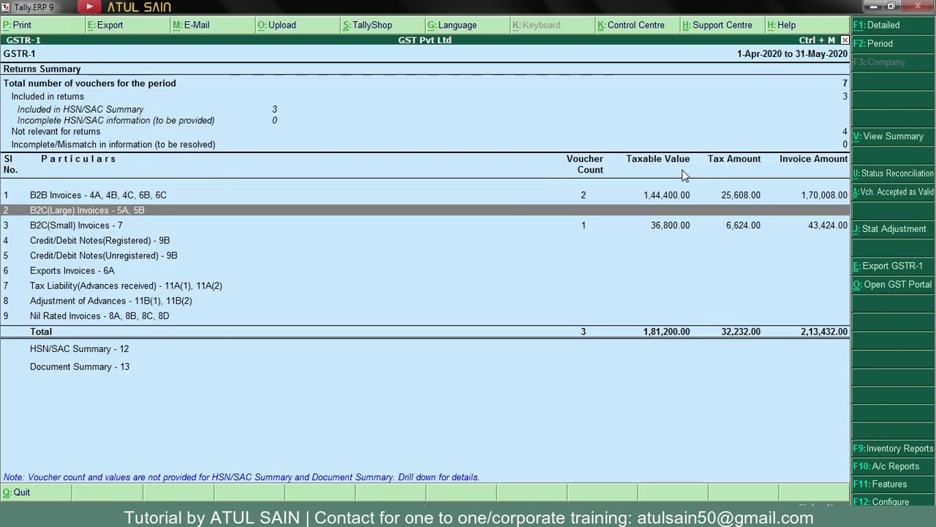
{"action": "key", "text": "Up"}
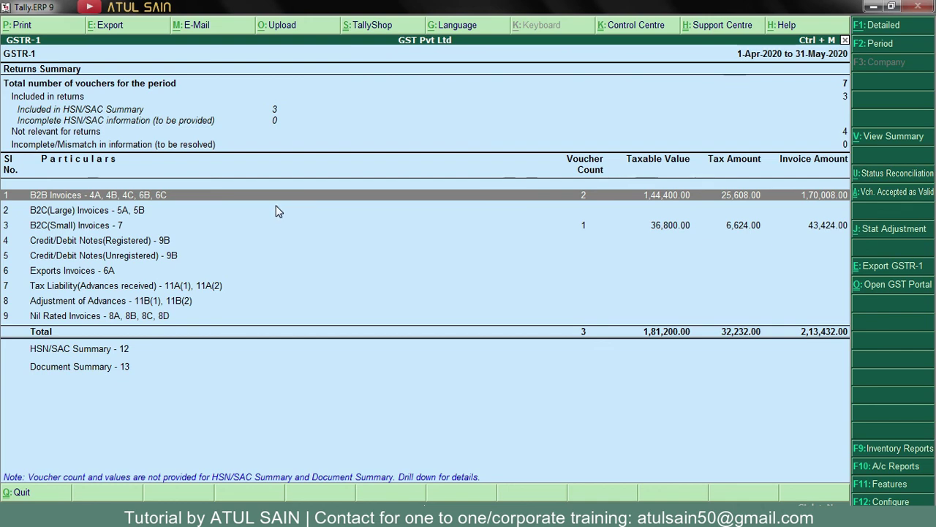
{"action": "key", "text": "Return"}
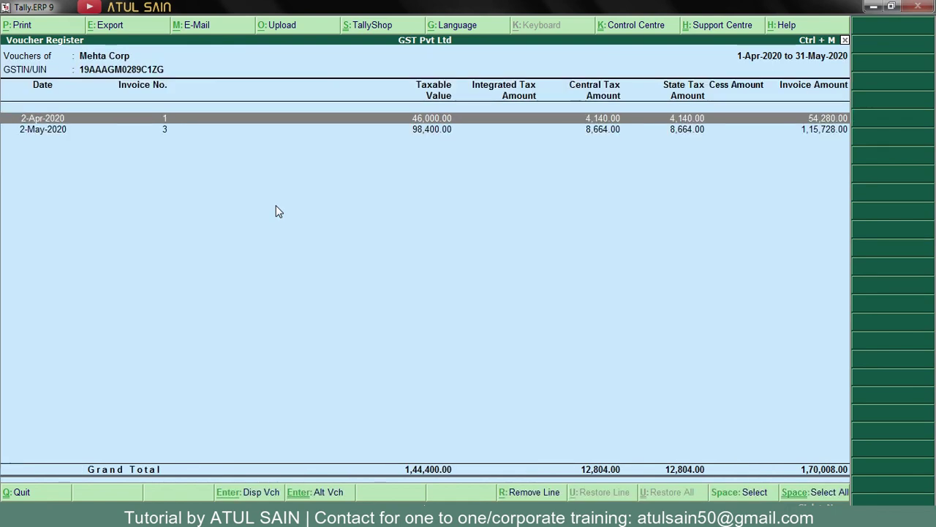
{"action": "key", "text": "Down"}
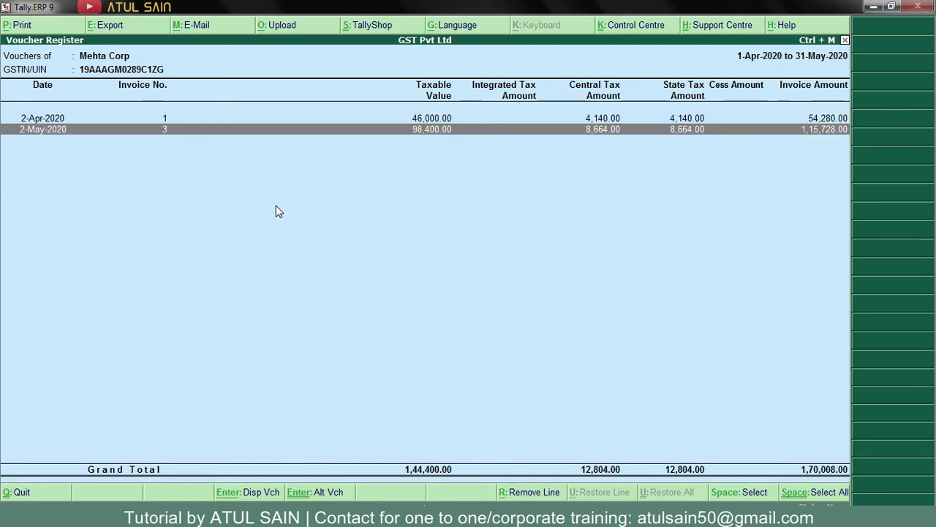
{"action": "key", "text": "Up"}
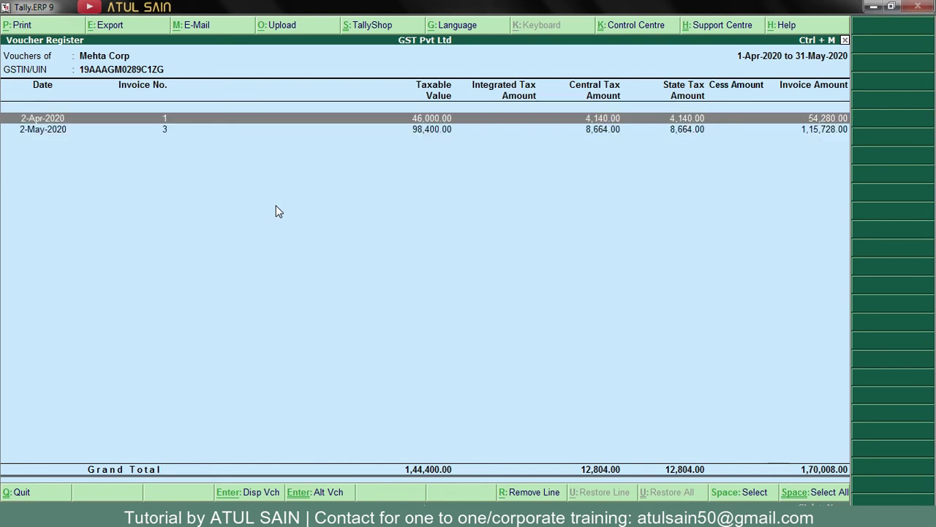
{"action": "key", "text": "Escape"}
{"action": "key", "text": "Escape"}
Step: Drill down from B2C(Small) Invoices to the Jharkhand sales voucher taxed at 18 %, and leave GSTR-1
{"action": "key", "text": "Down"}
{"action": "key", "text": "Down"}
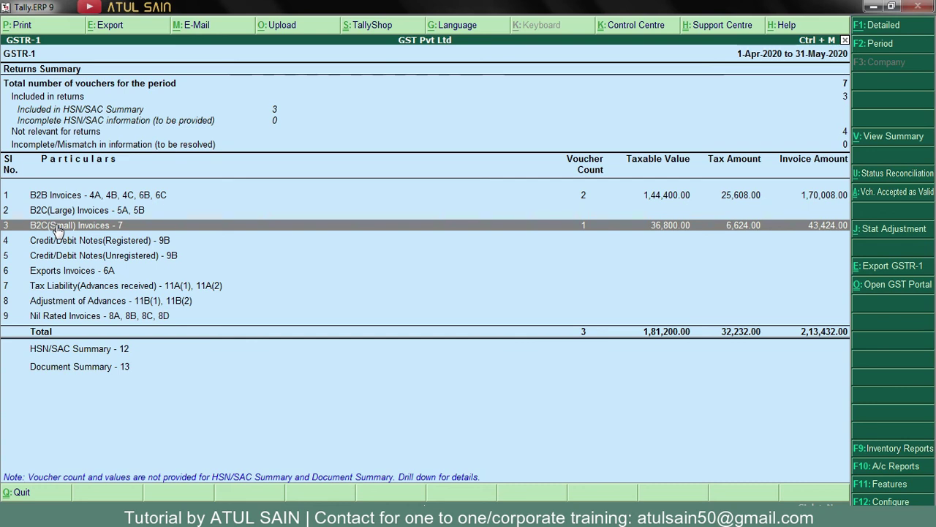
{"action": "key", "text": "Up"}
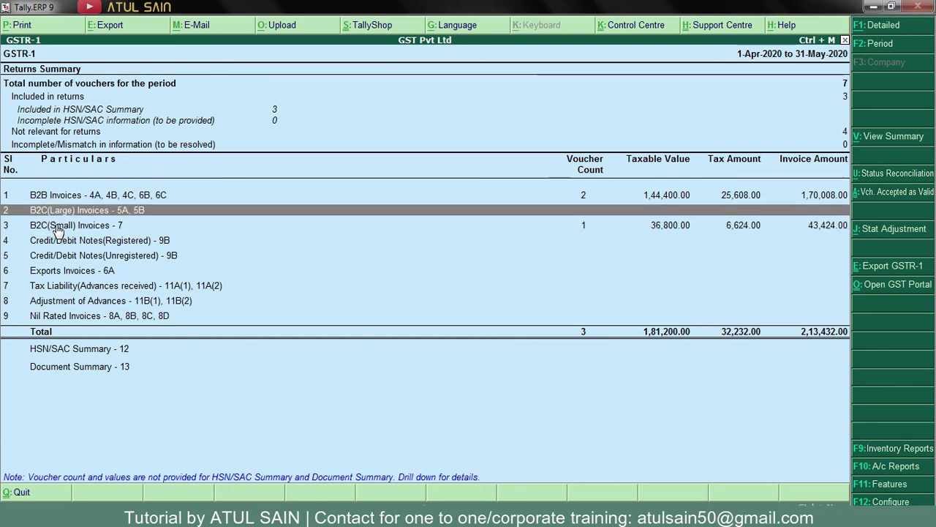
{"action": "left_click", "coordinate": [57, 228]}
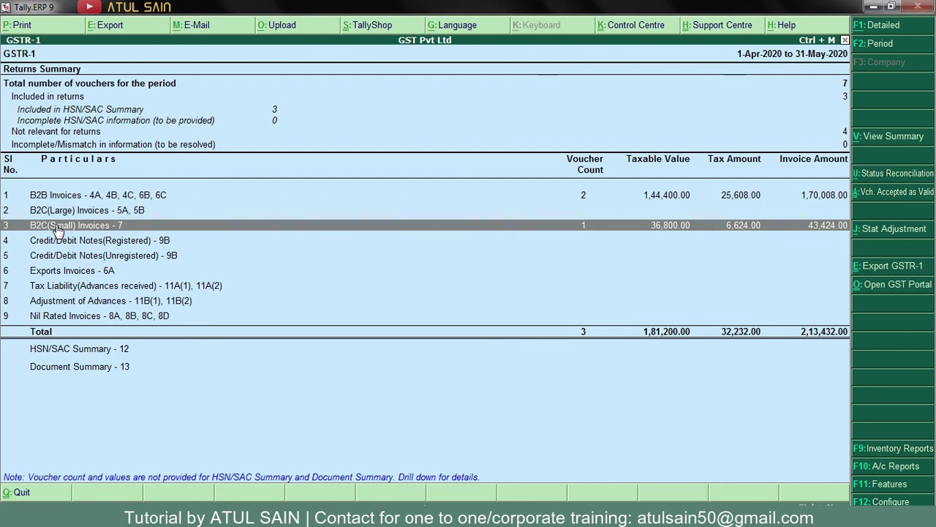
{"action": "left_click", "coordinate": [57, 228]}
{"action": "key", "text": "Return"}
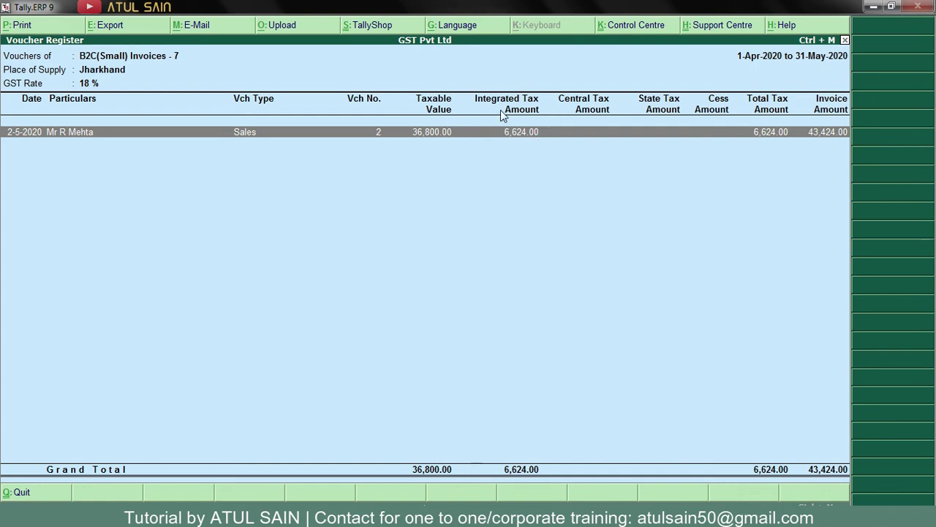
{"action": "key", "text": "Escape"}
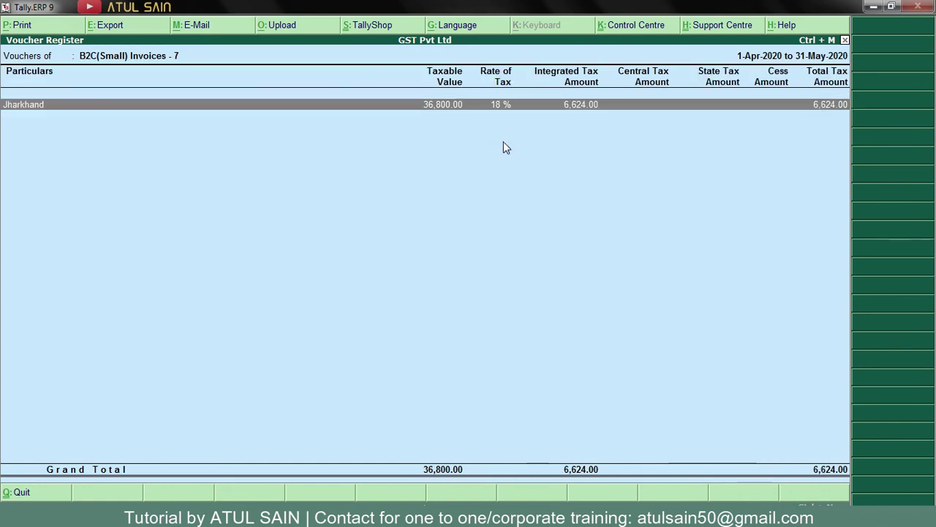
{"action": "key", "text": "Escape"}
{"action": "key", "text": "Escape"}
Step: Open the GSTR-2 report and extend its period to 31 May 2020
{"action": "key", "text": "Down"}
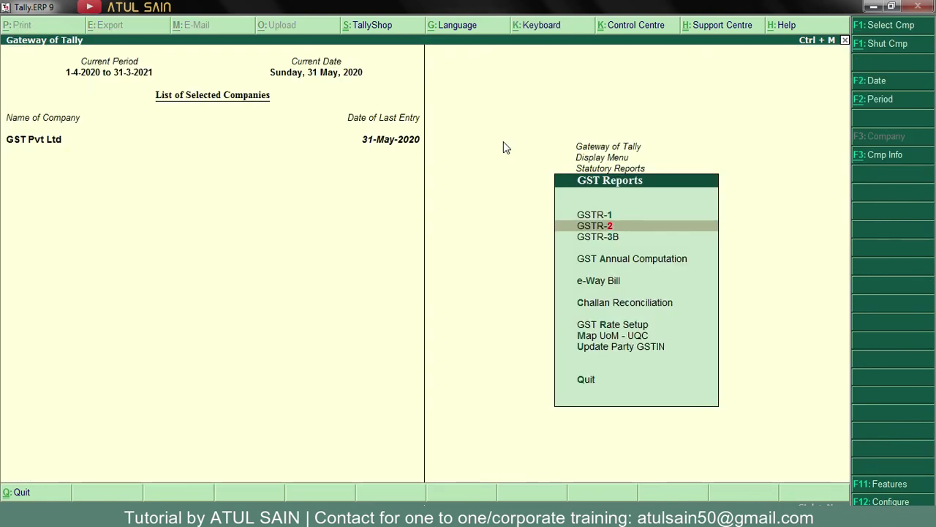
{"action": "key", "text": "Return"}
{"action": "key", "text": "alt+F2"}
{"action": "key", "text": "Return"}
{"action": "type", "text": "31-5"}
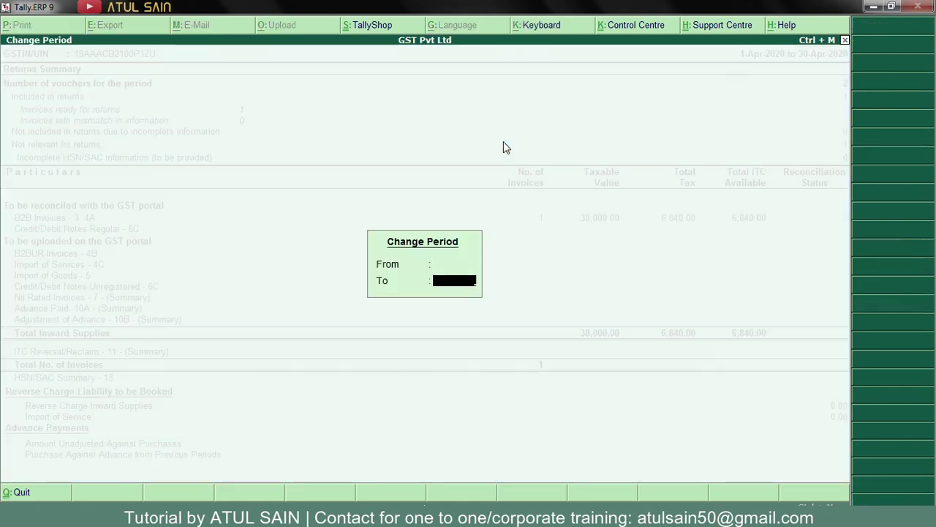
{"action": "key", "text": "Return"}
Step: Review the Credit/Debit Notes Regular and B2B Invoices lines in GSTR-2, including the B2B supplier register, and leave the report
{"action": "key", "text": "Down"}
{"action": "key", "text": "Down"}
{"action": "key", "text": "Down"}
{"action": "key", "text": "Down"}
{"action": "key", "text": "Down"}
{"action": "key", "text": "Down"}
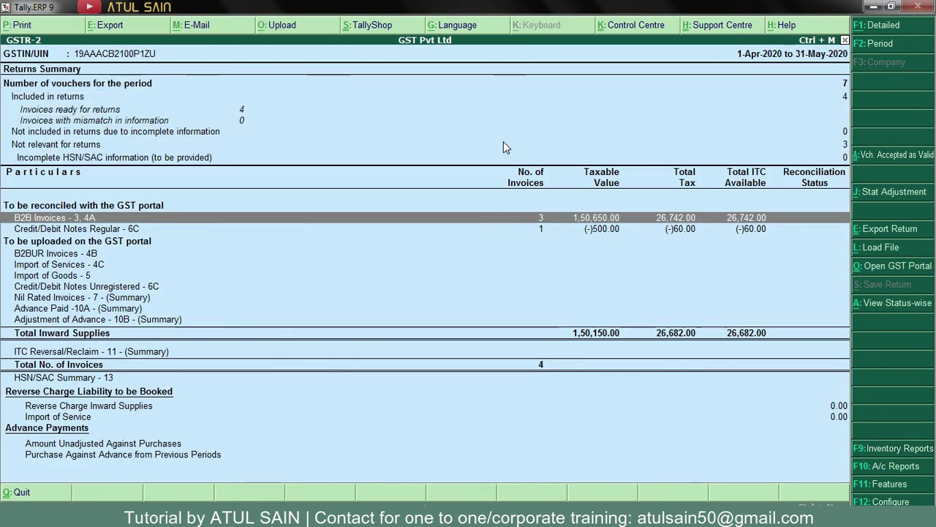
{"action": "left_click", "coordinate": [547, 230]}
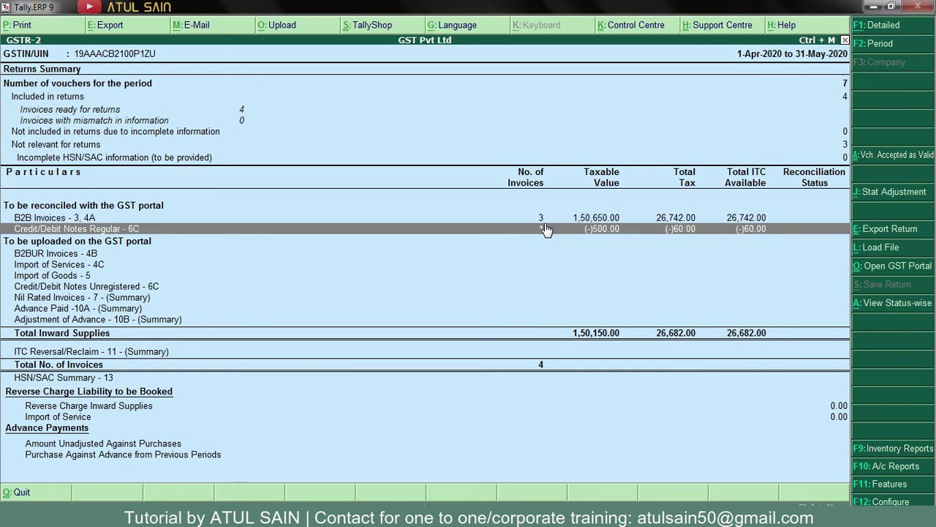
{"action": "key", "text": "Up"}
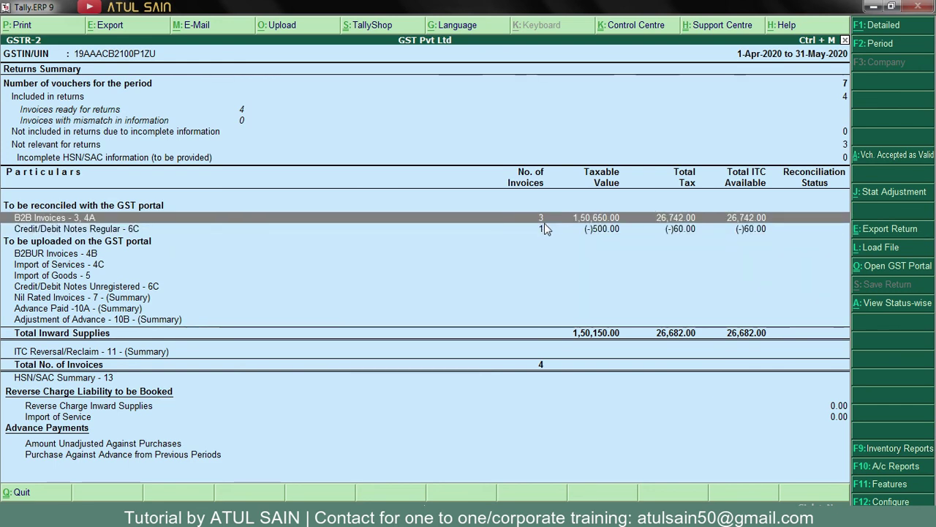
{"action": "key", "text": "Return"}
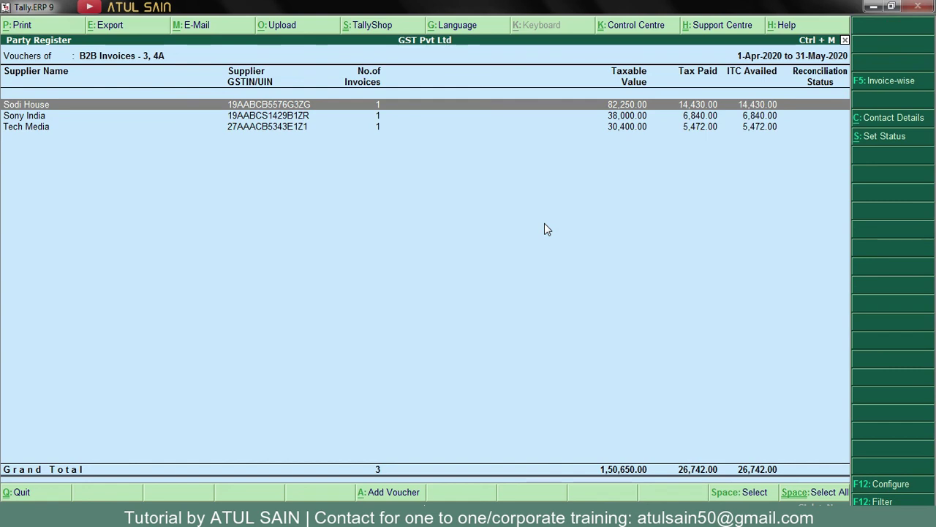
{"action": "key", "text": "Escape"}
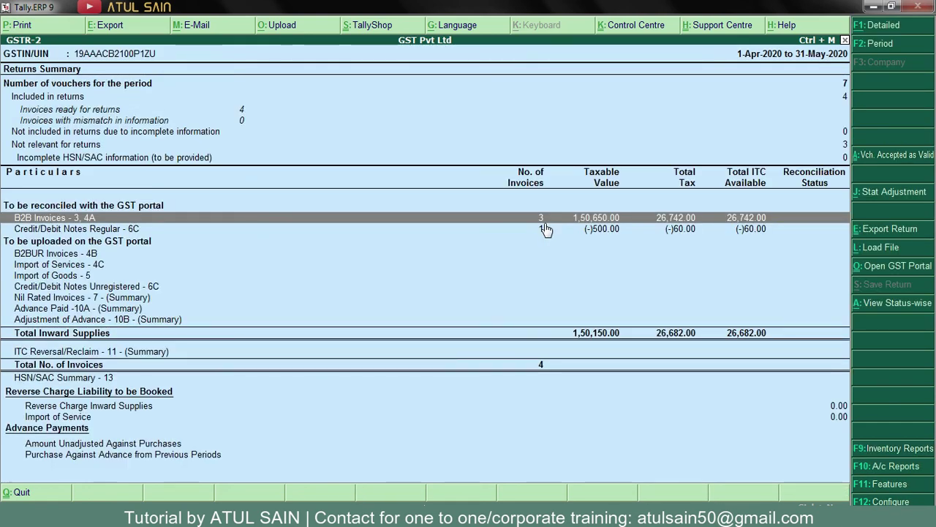
{"action": "key", "text": "Escape"}
Step: Open the GSTR-3B report and extend its period to 31 May 2020
{"action": "key", "text": "Down"}
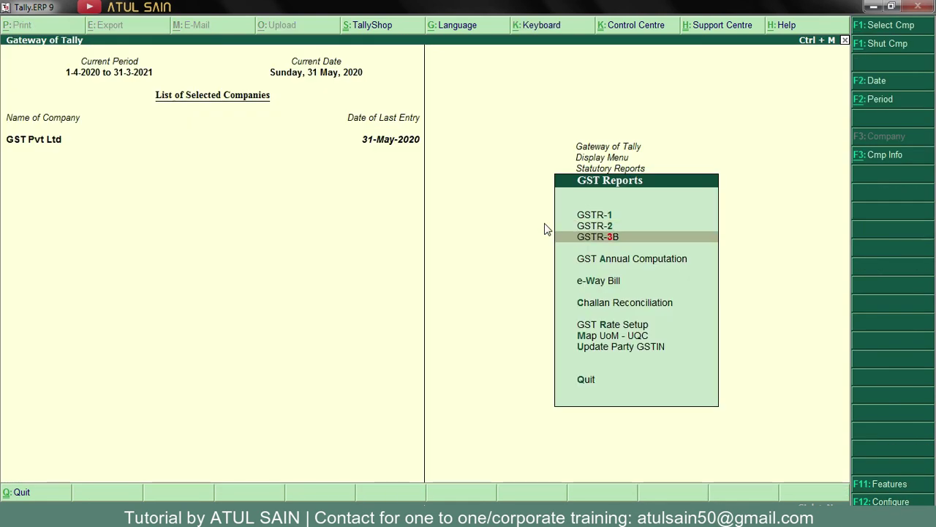
{"action": "key", "text": "Return"}
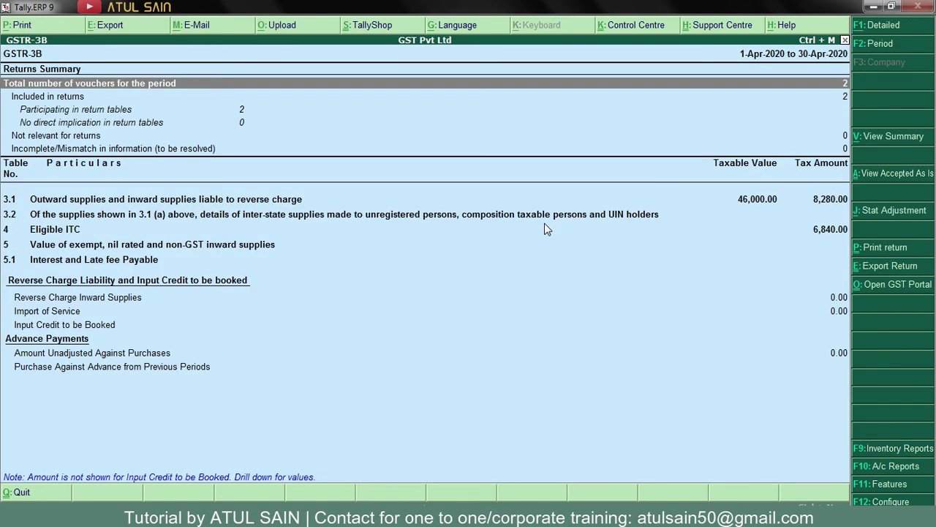
{"action": "key", "text": "F2"}
{"action": "key", "text": "Return"}
{"action": "type", "text": "31-5"}
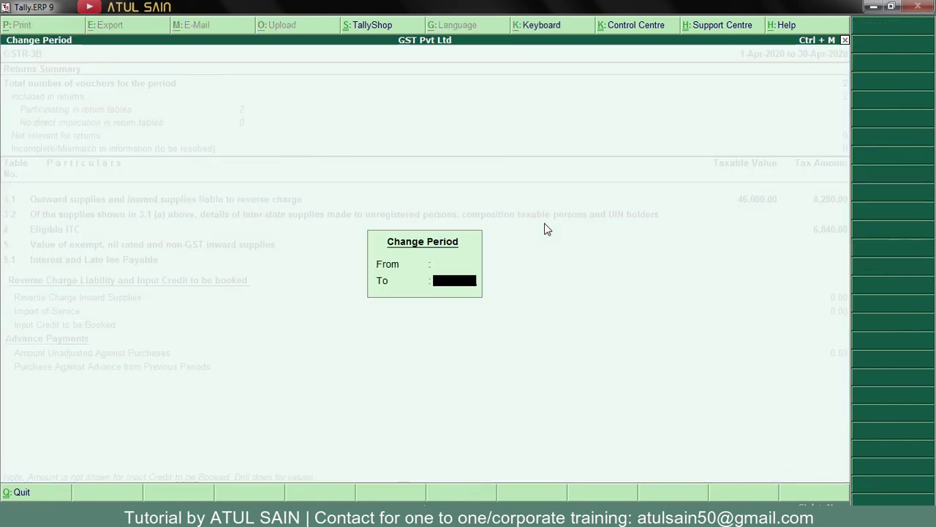
{"action": "key", "text": "Return"}
Step: Review the outward supplies, inter-state supplies and Eligible ITC lines of GSTR-3B, and return to the Gateway of Tally
{"action": "key", "text": "Down"}
{"action": "key", "text": "Down"}
{"action": "key", "text": "Down"}
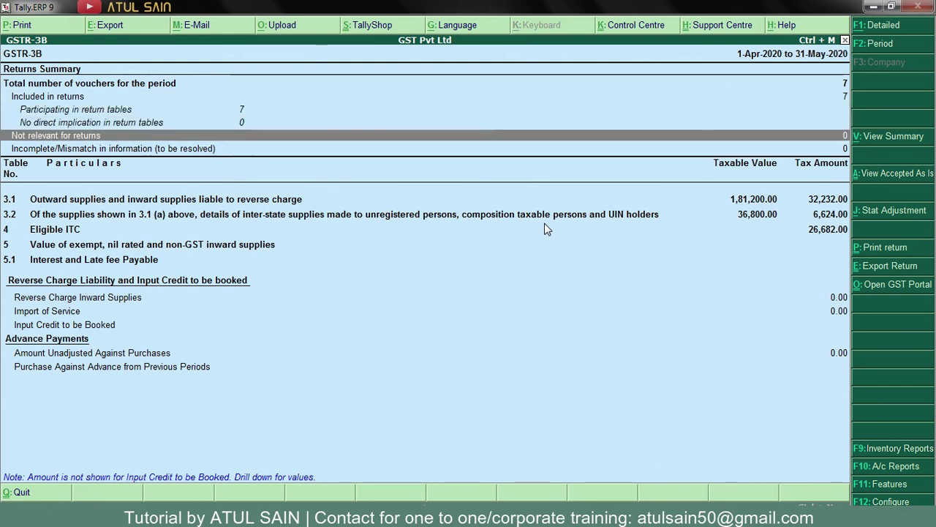
{"action": "key", "text": "Down"}
{"action": "key", "text": "Down"}
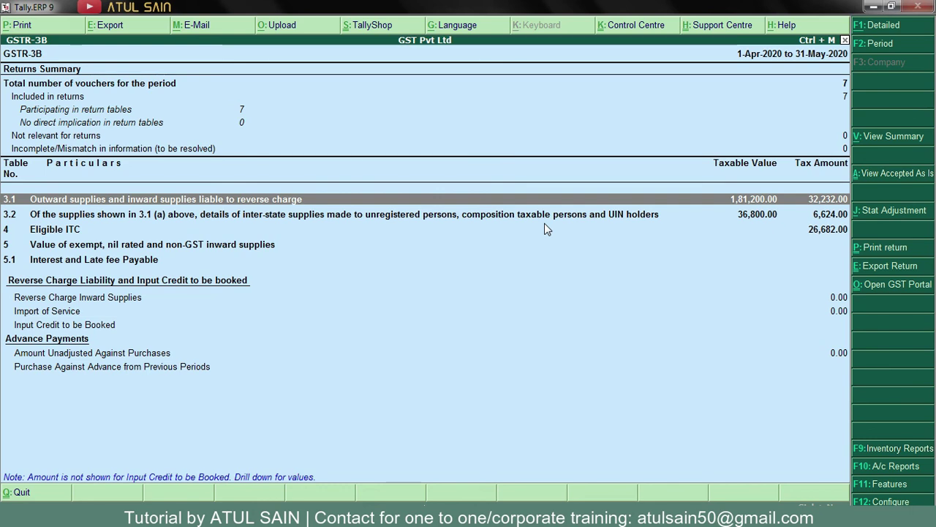
{"action": "key", "text": "Down"}
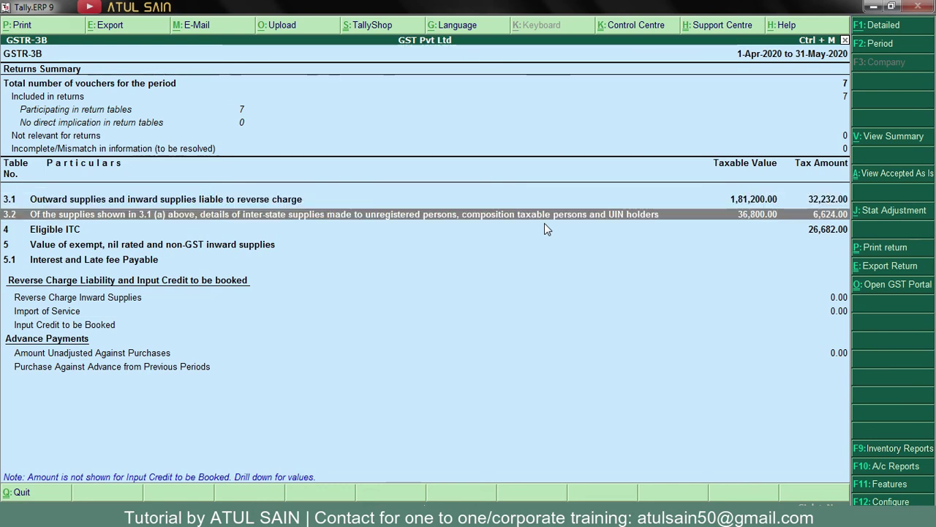
{"action": "key", "text": "Down"}
{"action": "key", "text": "ctrl+m"}
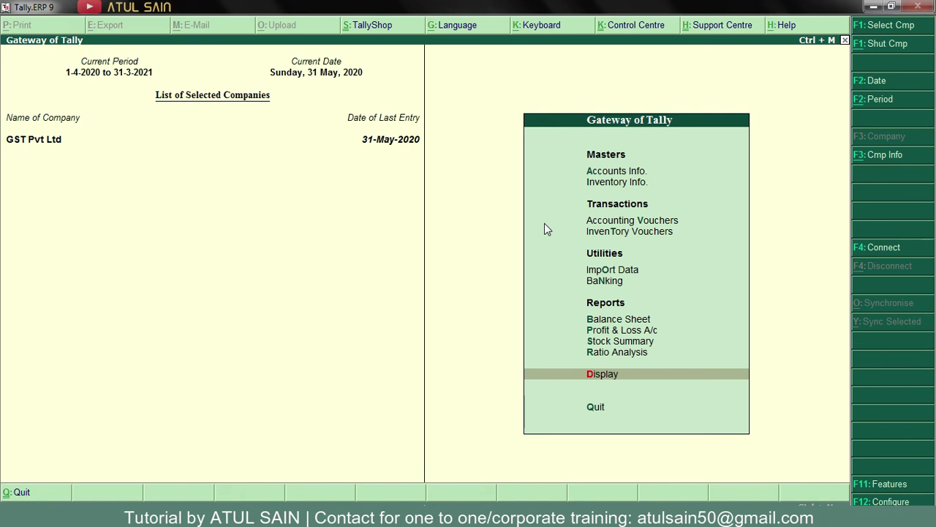